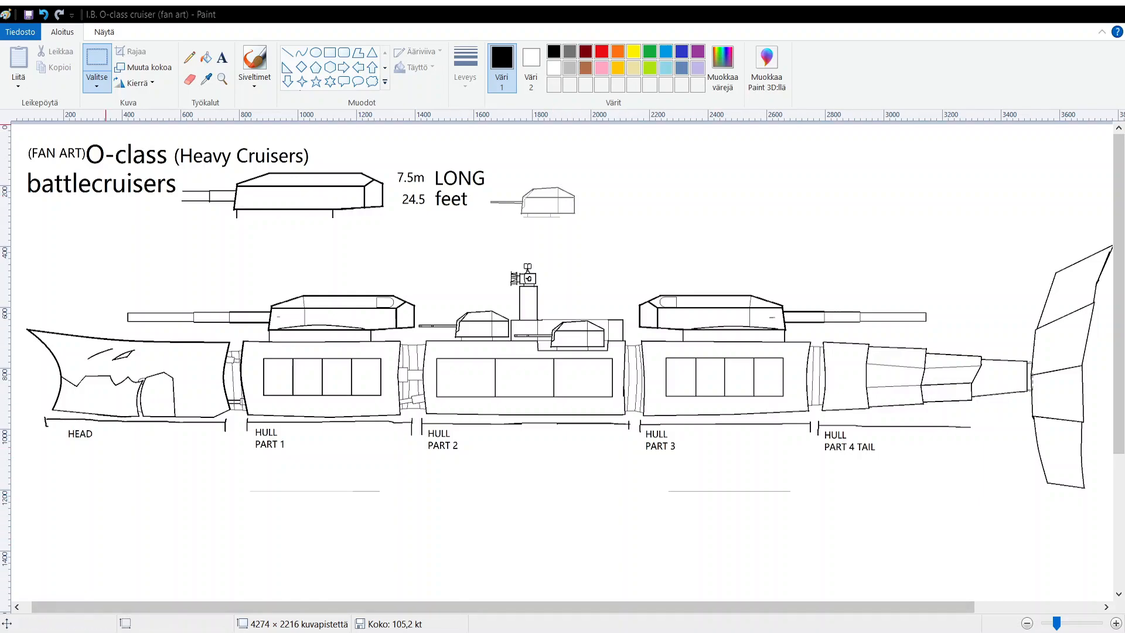
Examine the ship drawing from the head through the hull joints to the tail fin and the mast-top equipment.
left_click(189, 56)
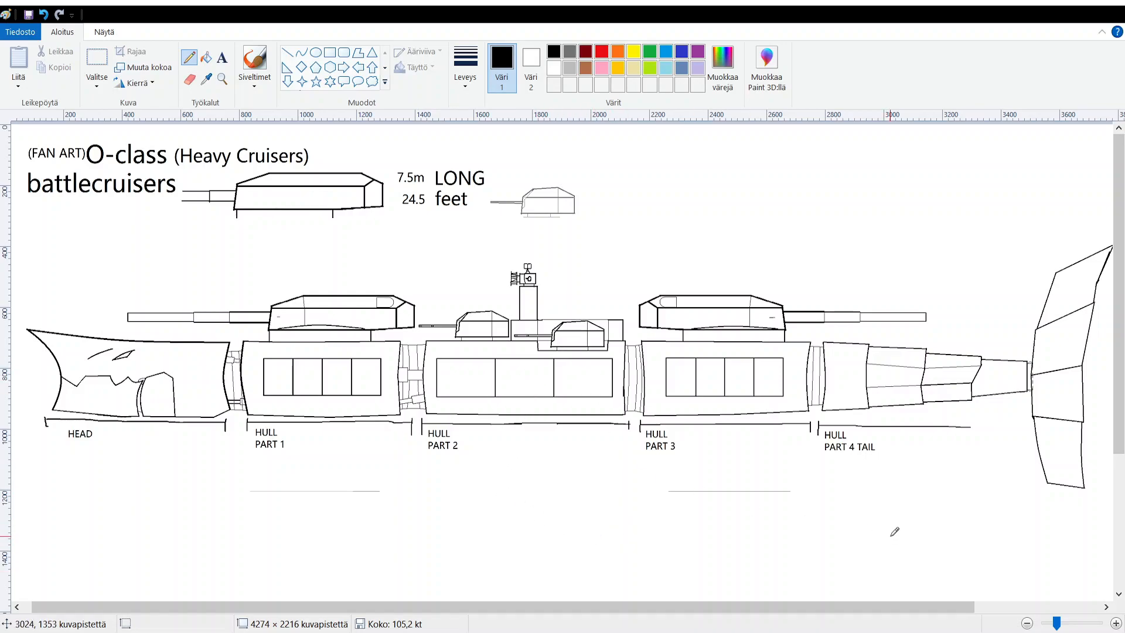
left_click(1116, 625)
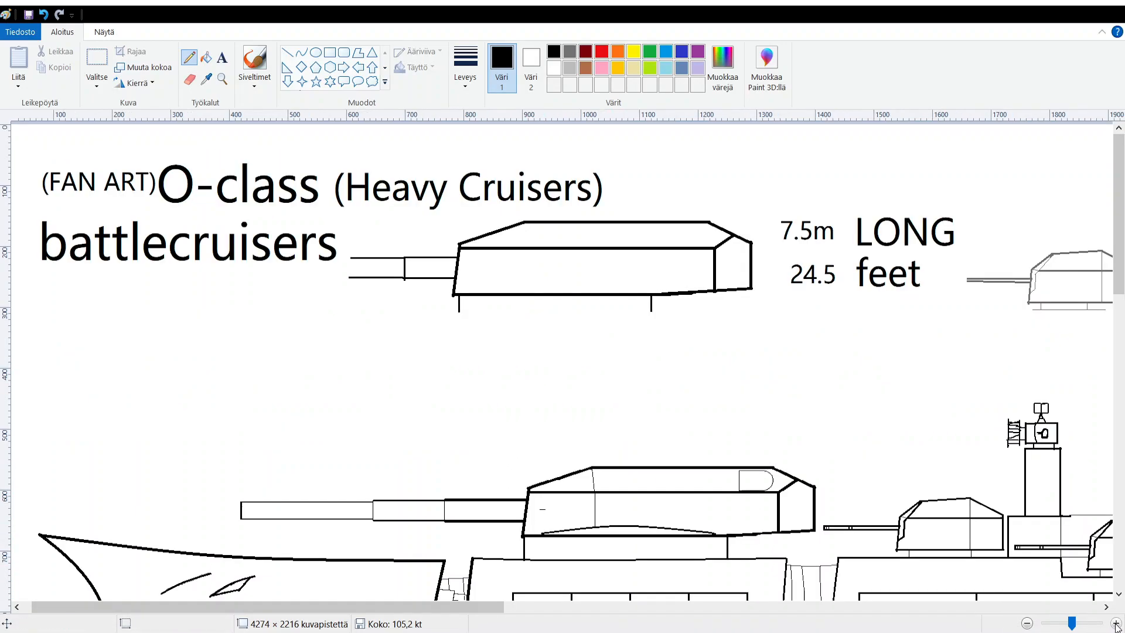
left_click(1116, 625)
scroll(749, 441, "down", 10)
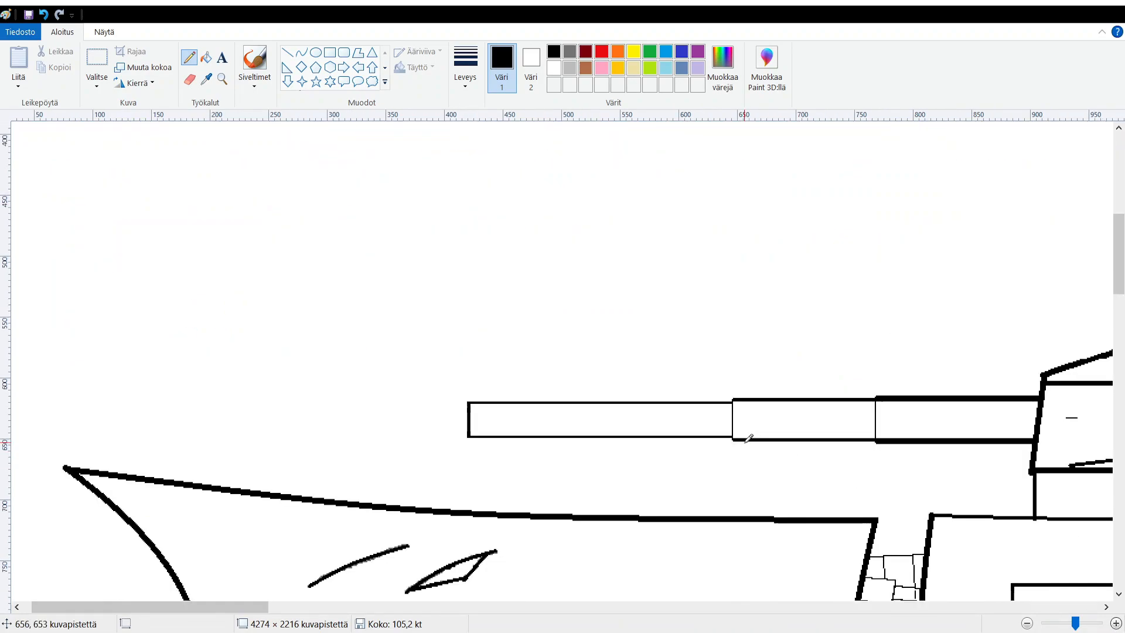
scroll(654, 520, "down", 2)
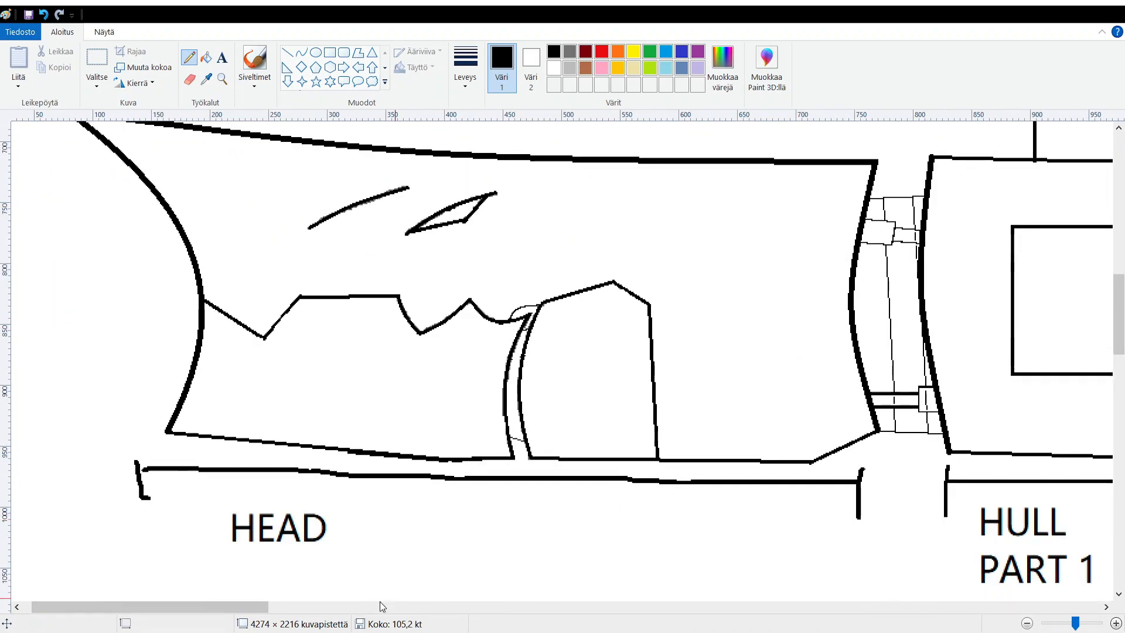
left_click_drag(209, 609, 306, 611)
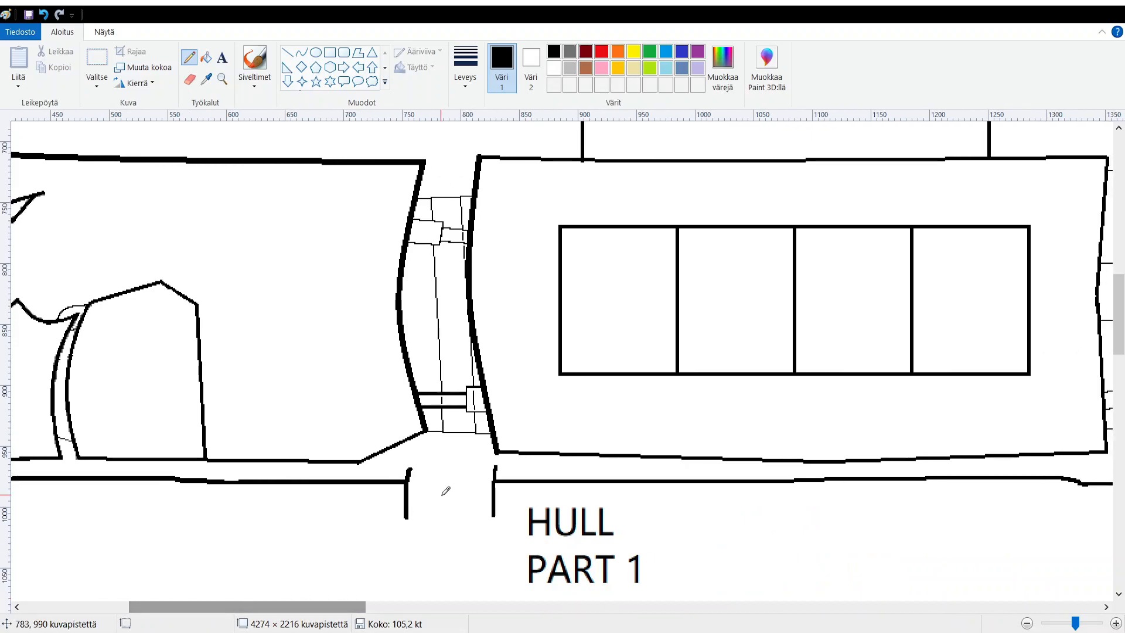
scroll(448, 486, "up", 2)
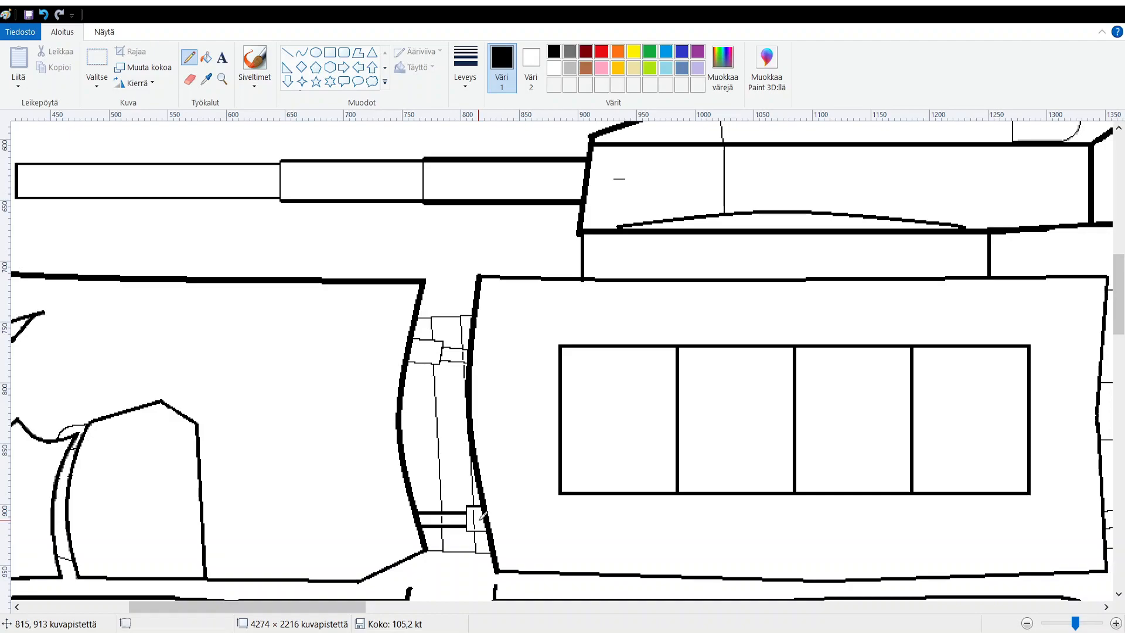
left_click_drag(276, 613, 415, 613)
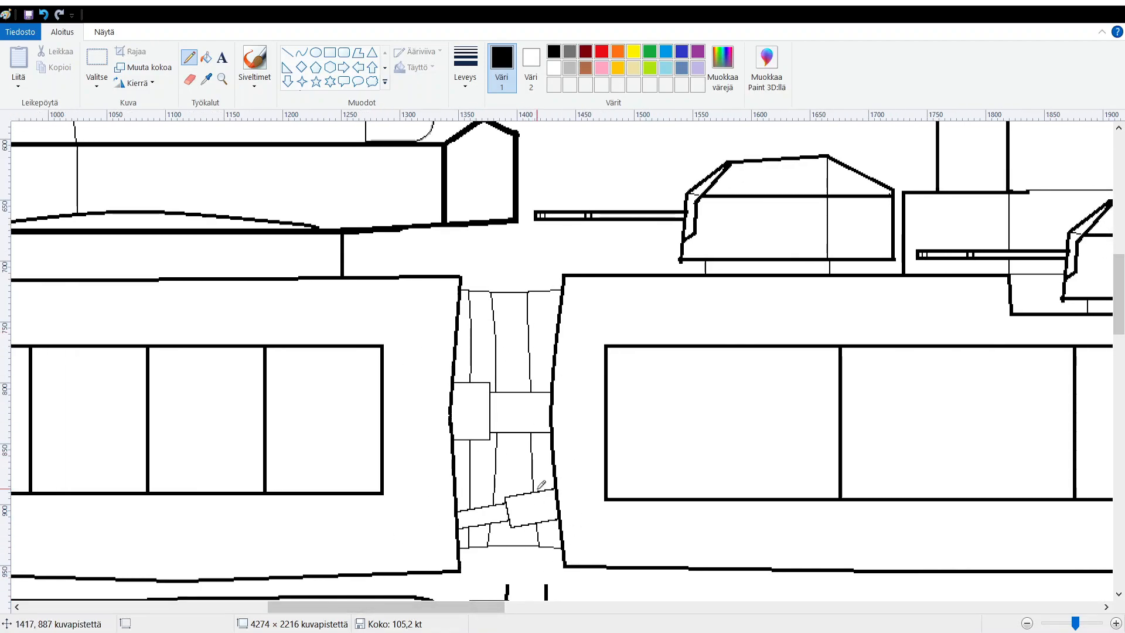
left_click_drag(443, 613, 647, 614)
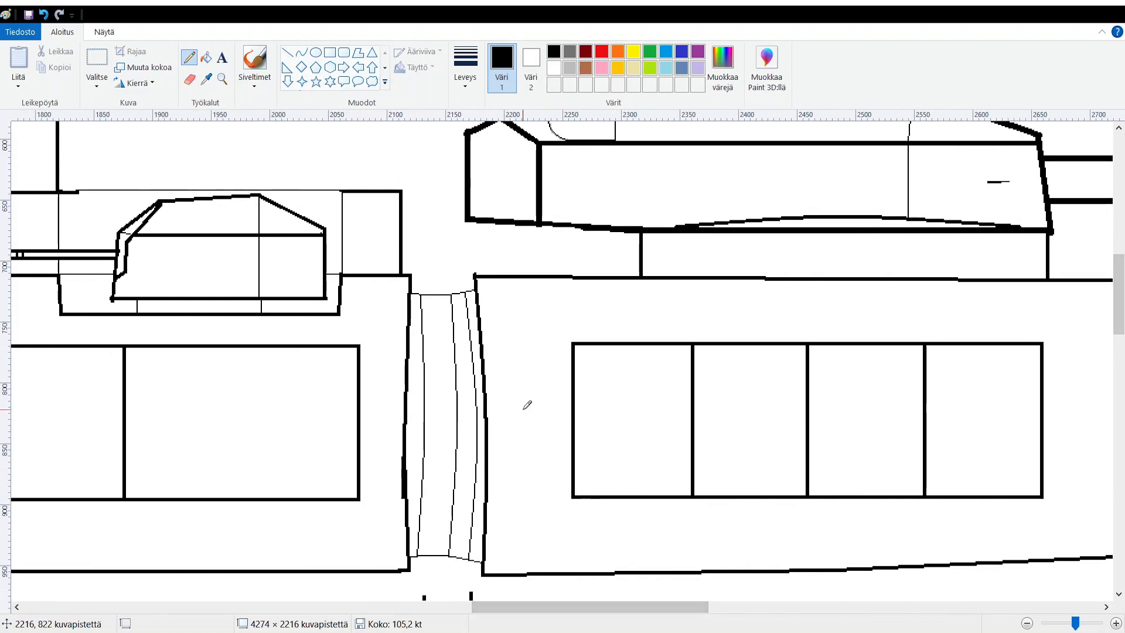
left_click_drag(549, 614, 830, 607)
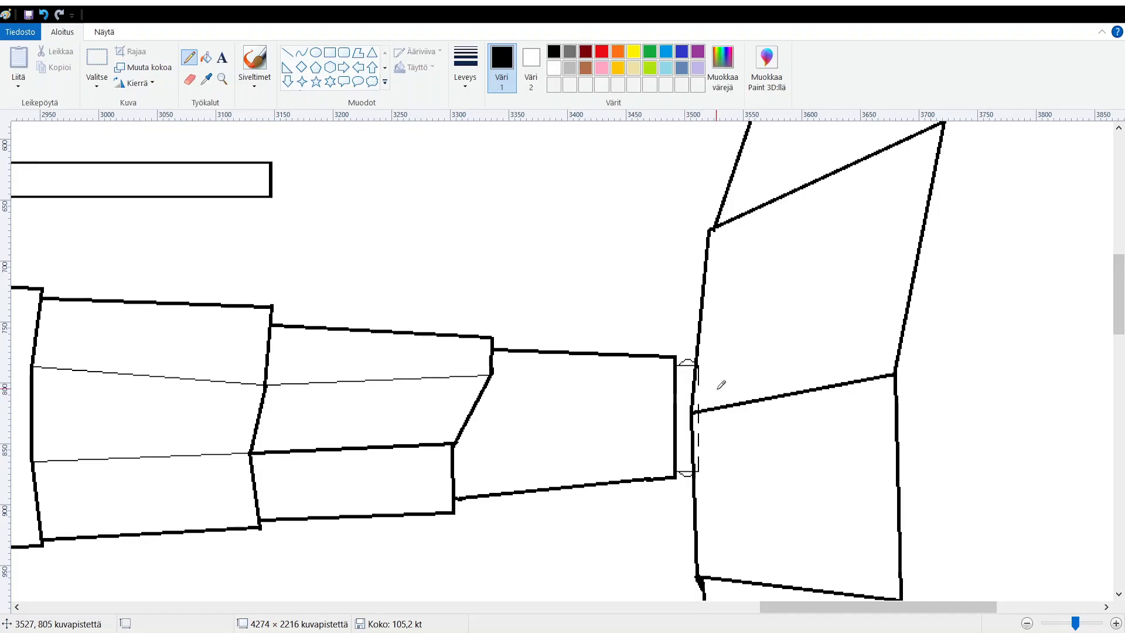
scroll(807, 424, "down", 2)
scroll(842, 377, "down", 6)
scroll(846, 371, "up", 8)
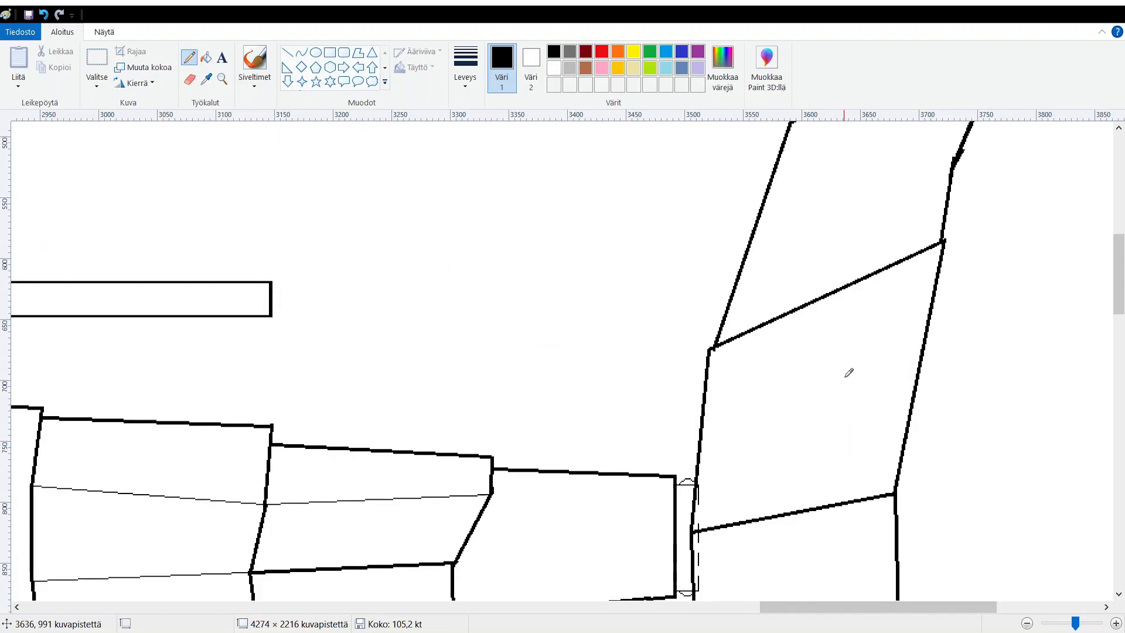
scroll(884, 301, "down", 14)
scroll(879, 342, "up", 8)
scroll(874, 349, "up", 2)
scroll(795, 469, "down", 2)
left_click_drag(831, 609, 438, 597)
scroll(461, 441, "up", 2)
scroll(461, 441, "up", 2)
scroll(481, 357, "down", 1)
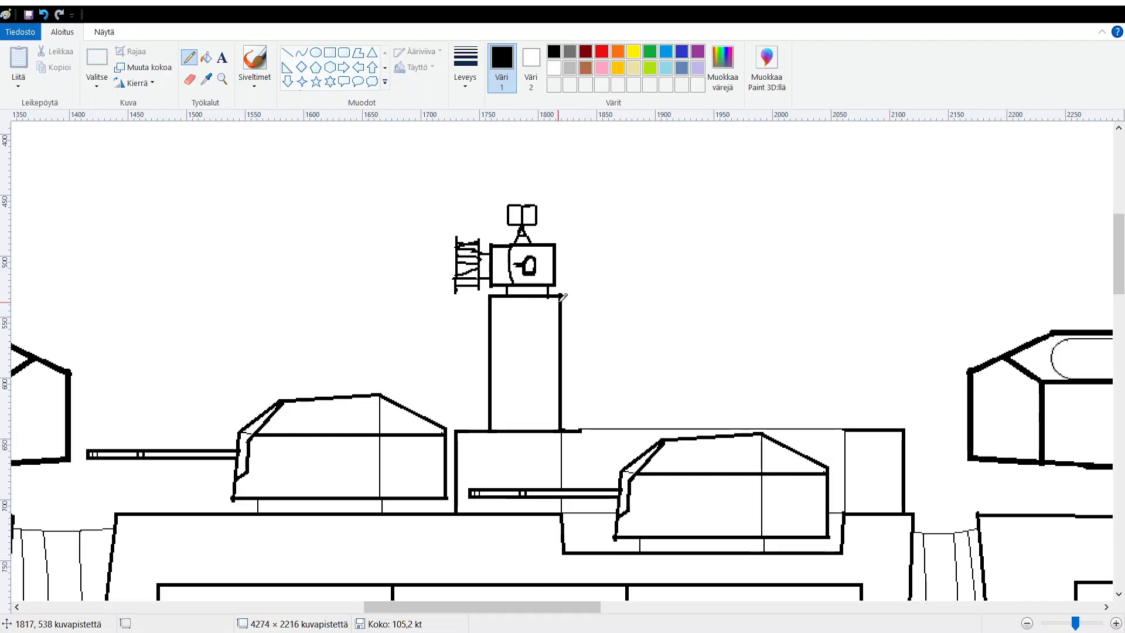
left_click_drag(1076, 621, 1089, 628)
scroll(793, 498, "down", 2)
mouse_move(428, 606)
left_mouse_down()
mouse_move(485, 605)
mouse_move(475, 605)
left_mouse_up()
scroll(469, 514, "up", 2)
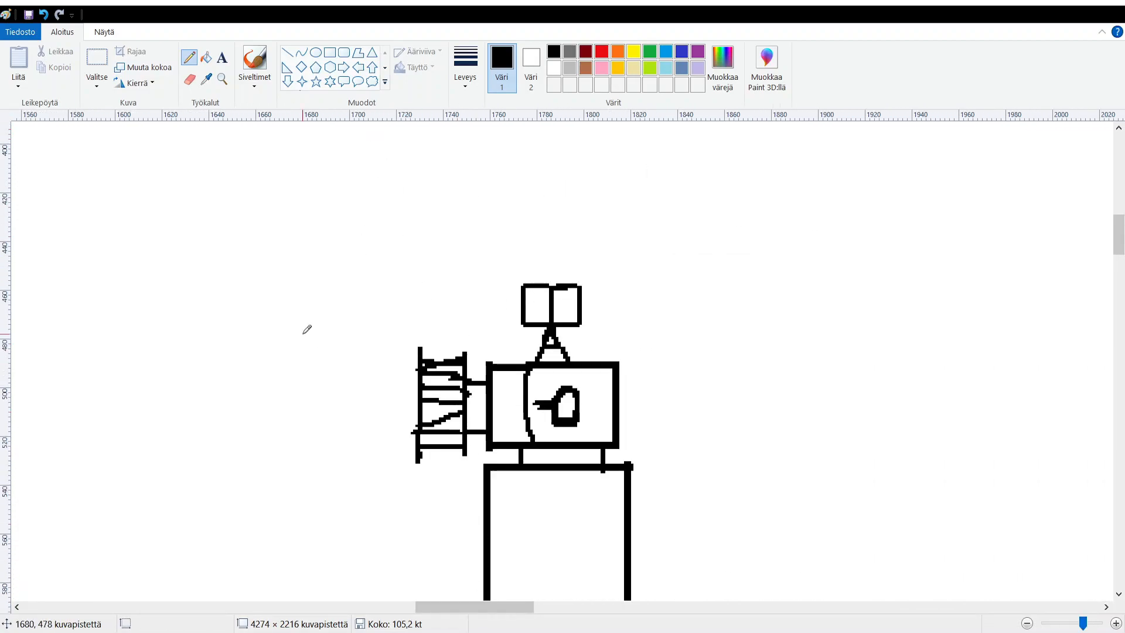
Erase the overhanging line ends above and below the grid antenna on the mast-top equipment.
left_click(97, 58)
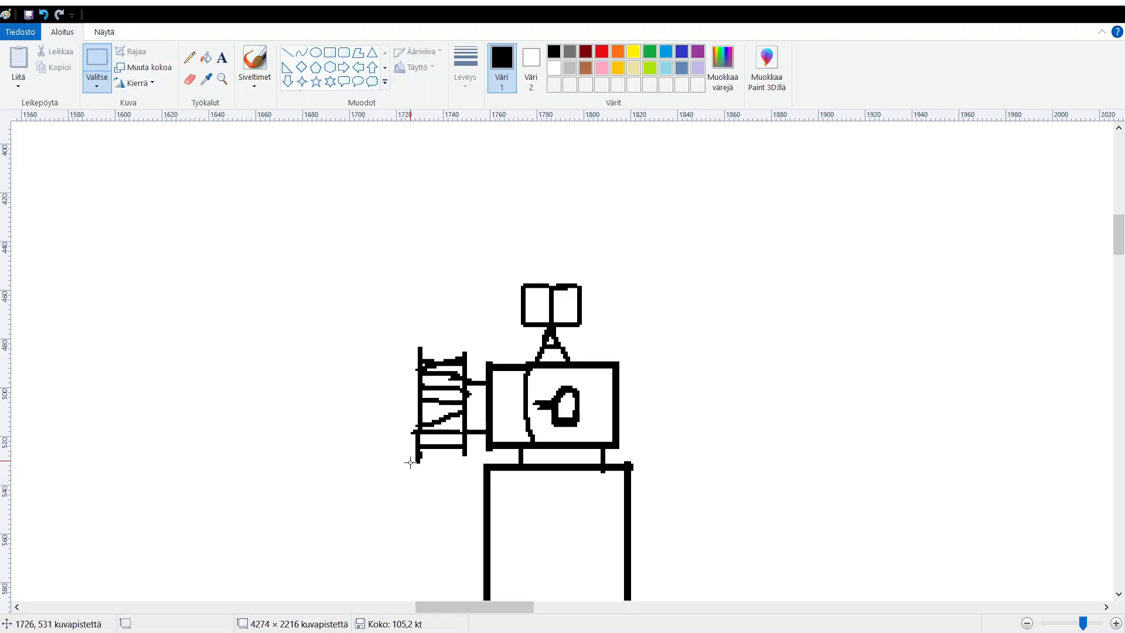
left_click_drag(410, 462, 441, 484)
left_click(372, 477)
left_click(189, 79)
mouse_move(418, 451)
left_mouse_down()
mouse_move(415, 462)
mouse_move(464, 458)
left_mouse_up()
mouse_move(417, 358)
left_mouse_down()
mouse_move(416, 340)
mouse_move(462, 342)
left_mouse_up()
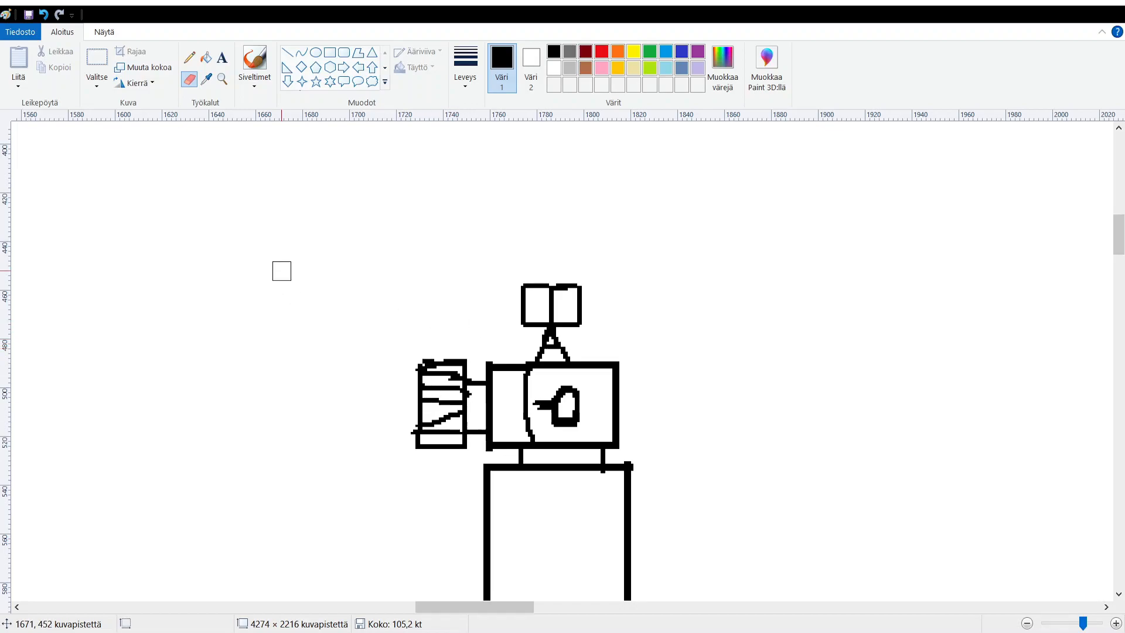
Delete the old equipment above the mast, including the grid antenna, the main box and the small top box.
left_click(96, 57)
mouse_move(411, 452)
left_mouse_down()
mouse_move(617, 363)
mouse_move(657, 317)
mouse_move(625, 274)
left_mouse_up()
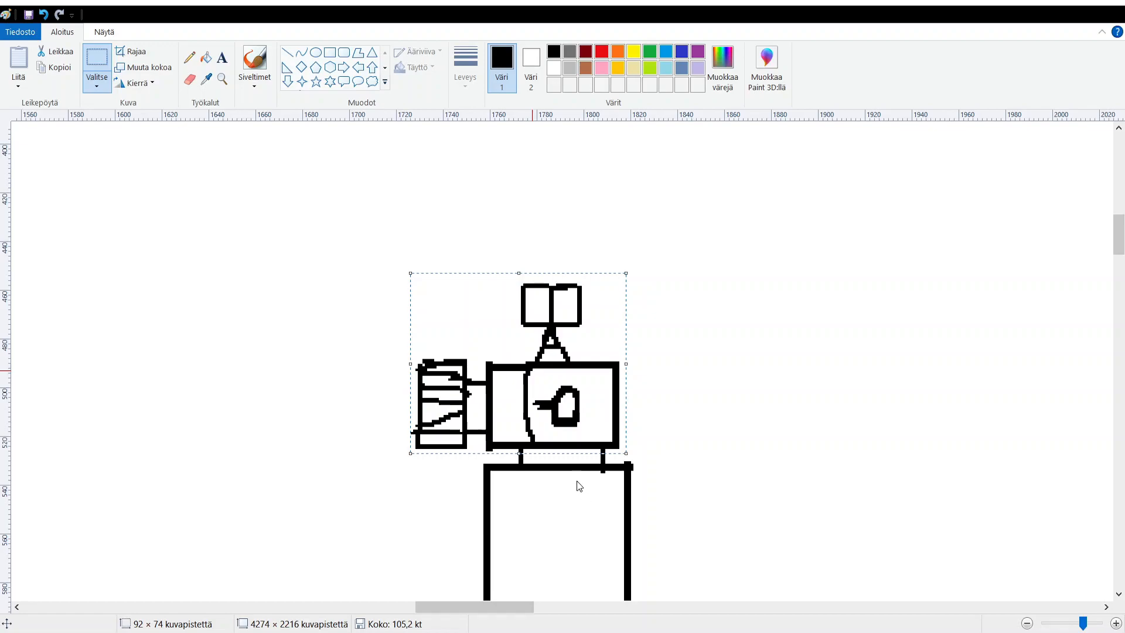
key("Delete")
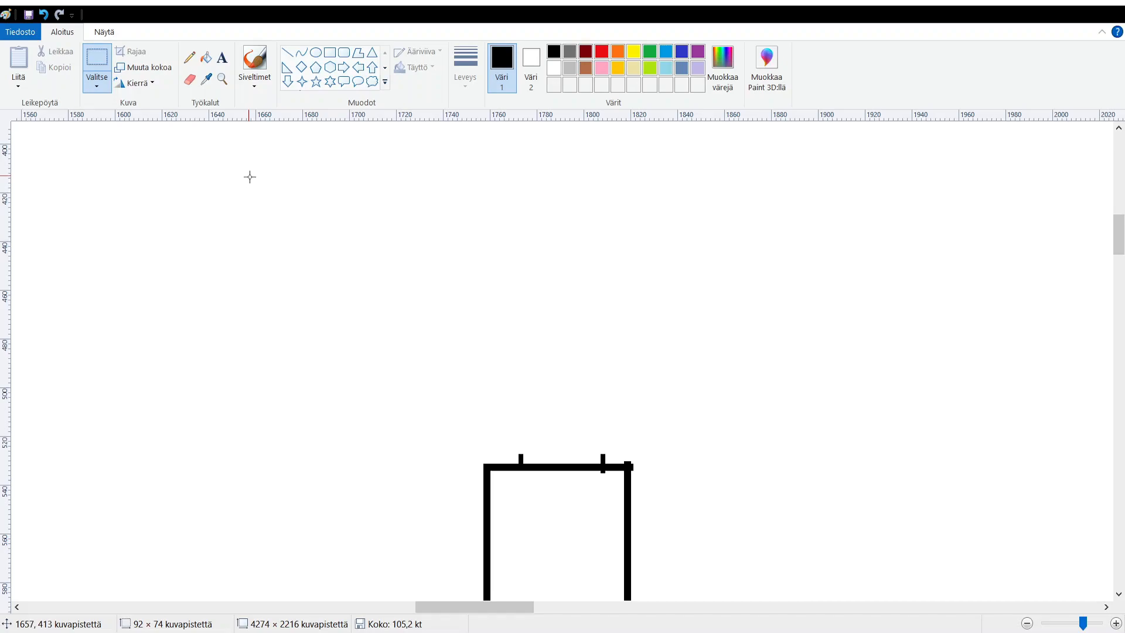
Draw a rectangle of about 78 × 46 px above the mast's supports with the thinnest outline.
left_click(287, 54)
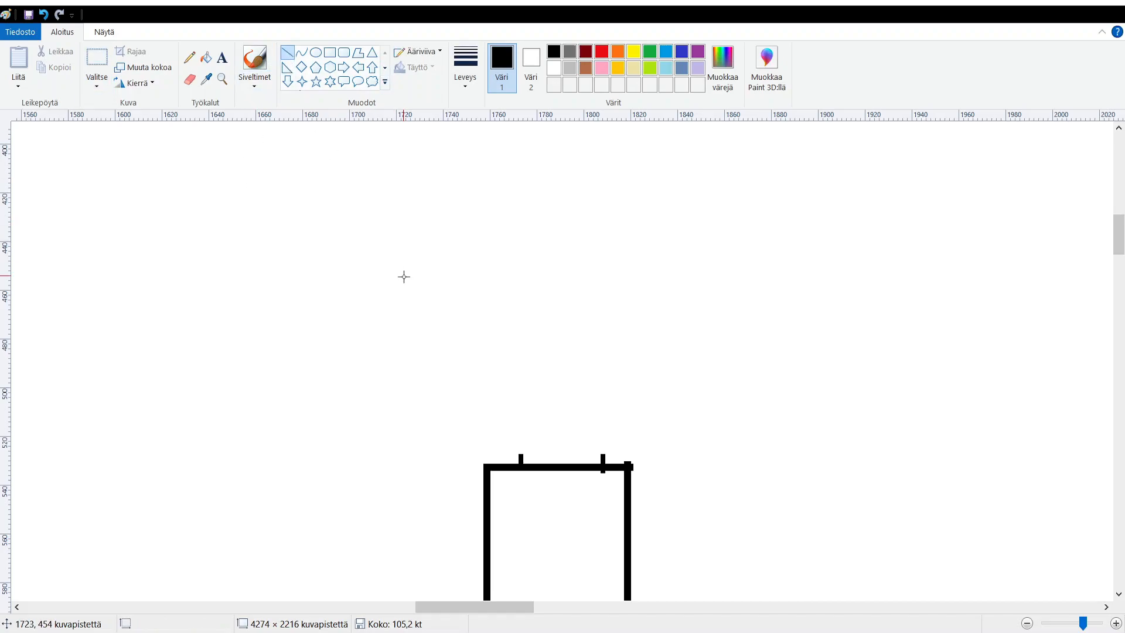
left_click(331, 52)
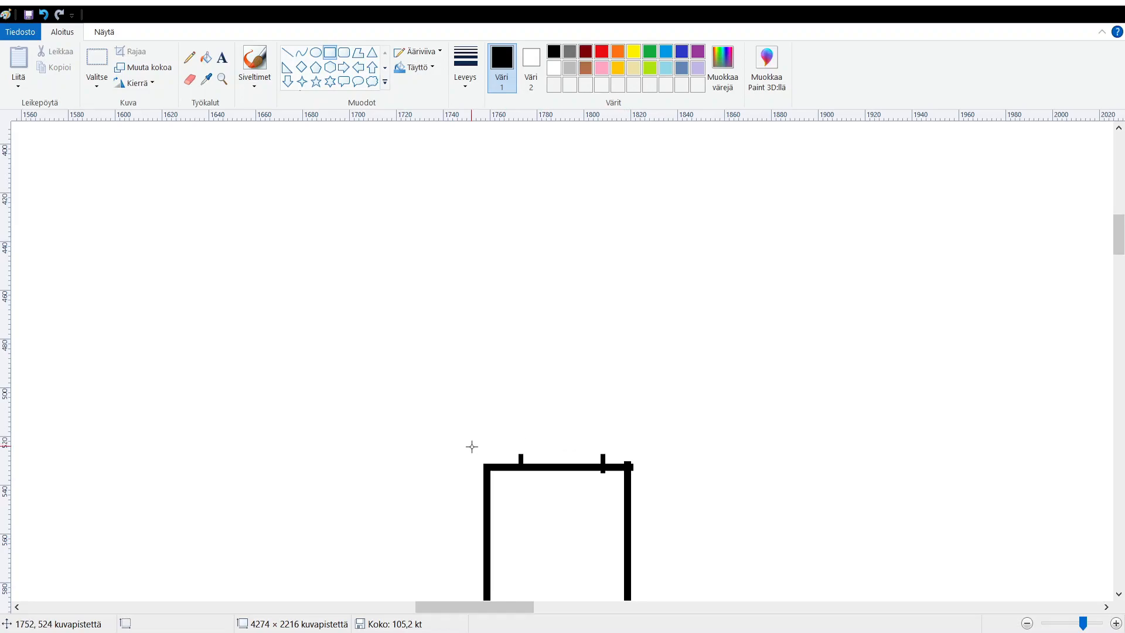
left_click_drag(472, 451, 652, 342)
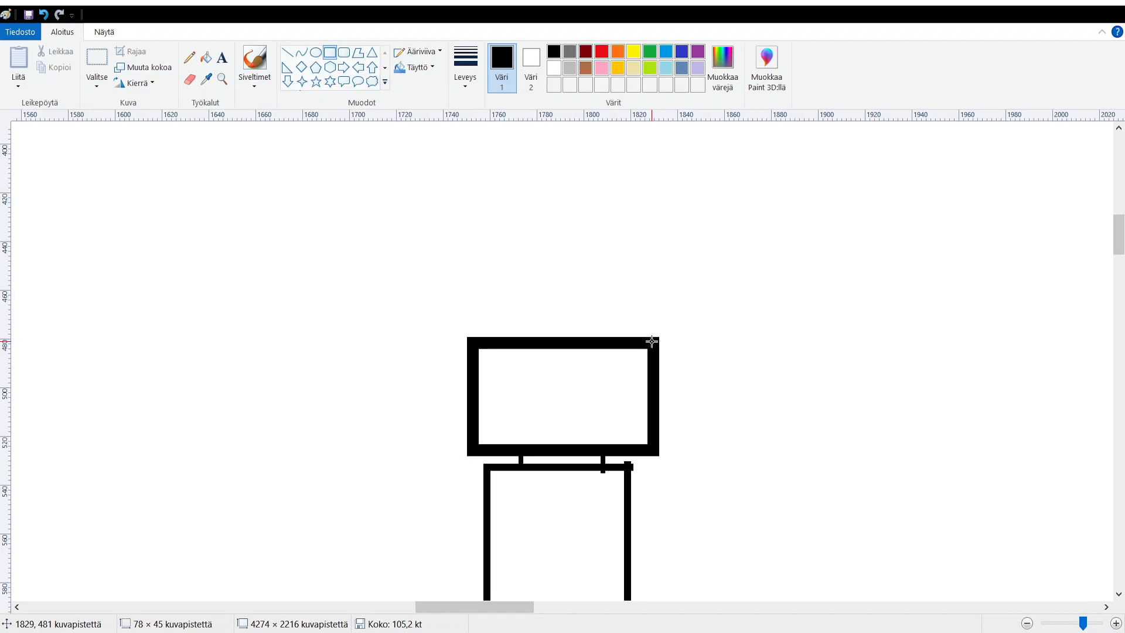
left_click_drag(652, 341, 652, 338)
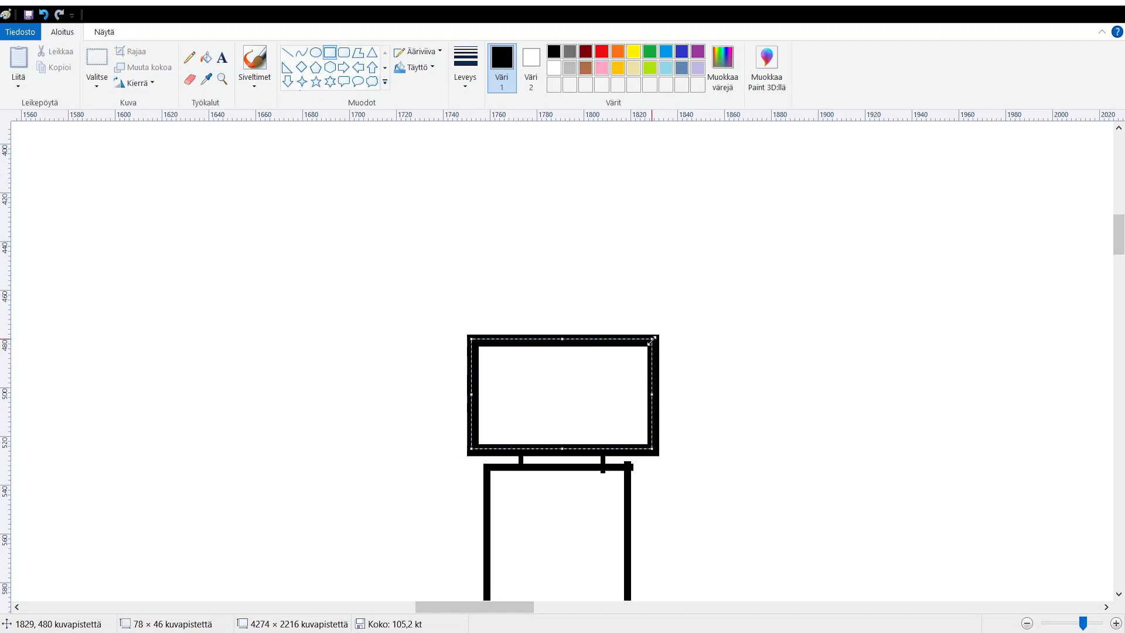
left_click(478, 69)
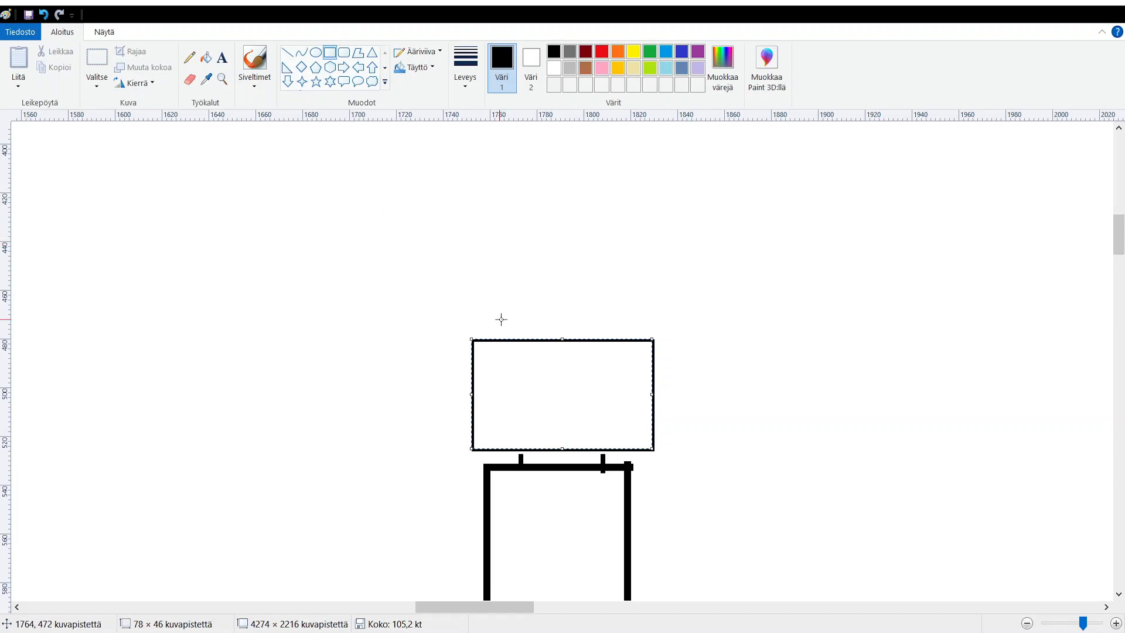
left_click(534, 259)
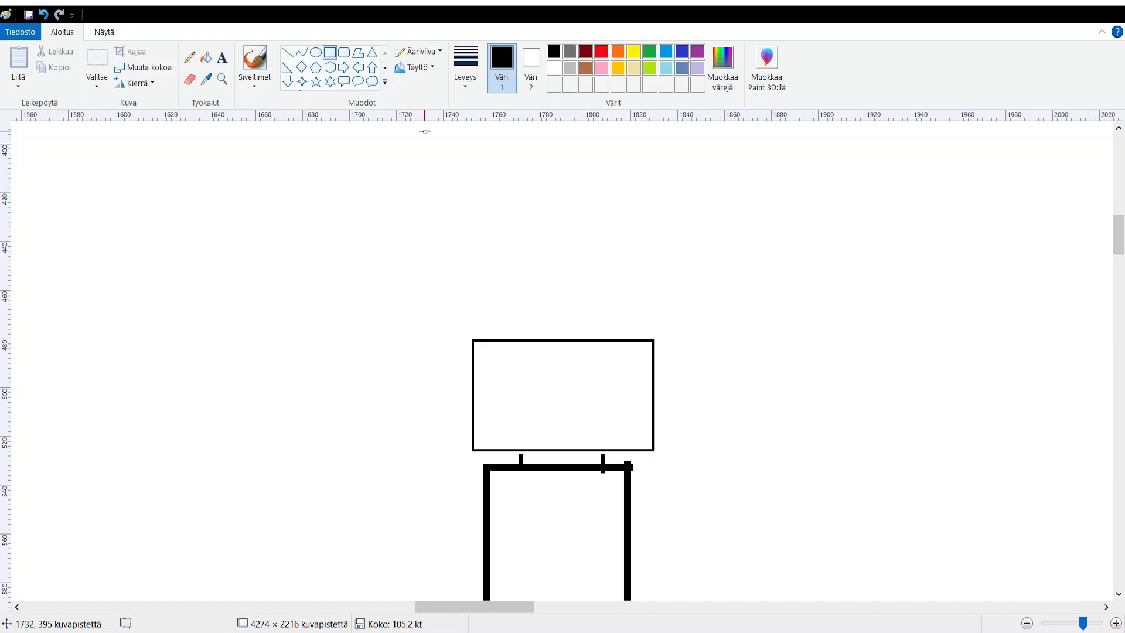
Draw a circle of about 35 × 33 px and centre it inside the new mast-top rectangle.
left_click(316, 52)
left_click_drag(507, 362, 587, 438)
left_click_drag(547, 407, 560, 396)
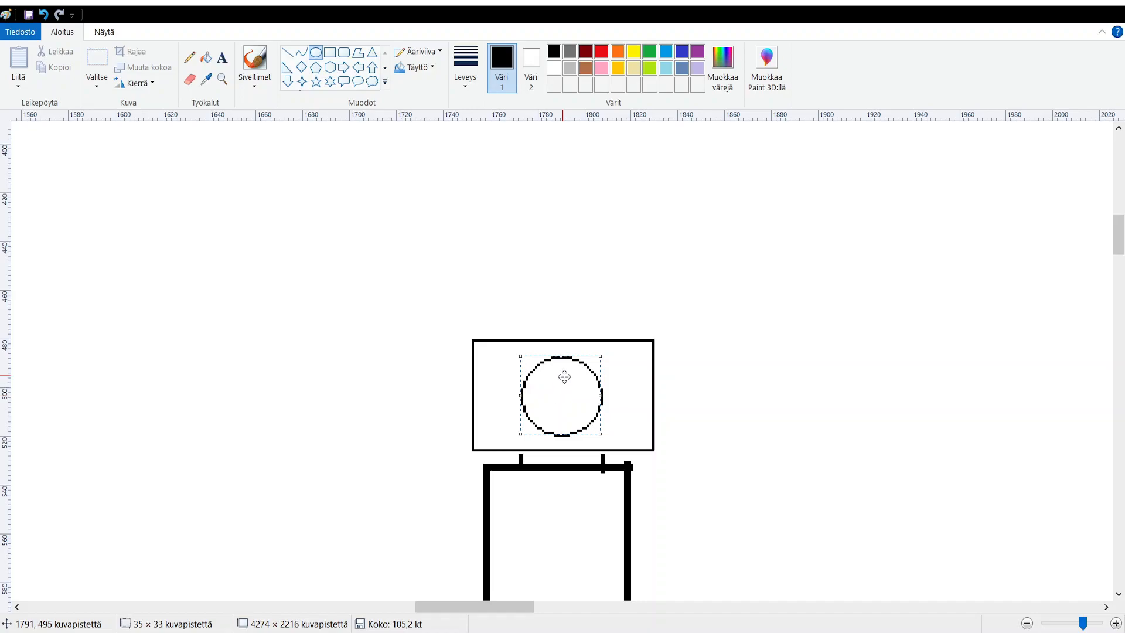
left_click(566, 287)
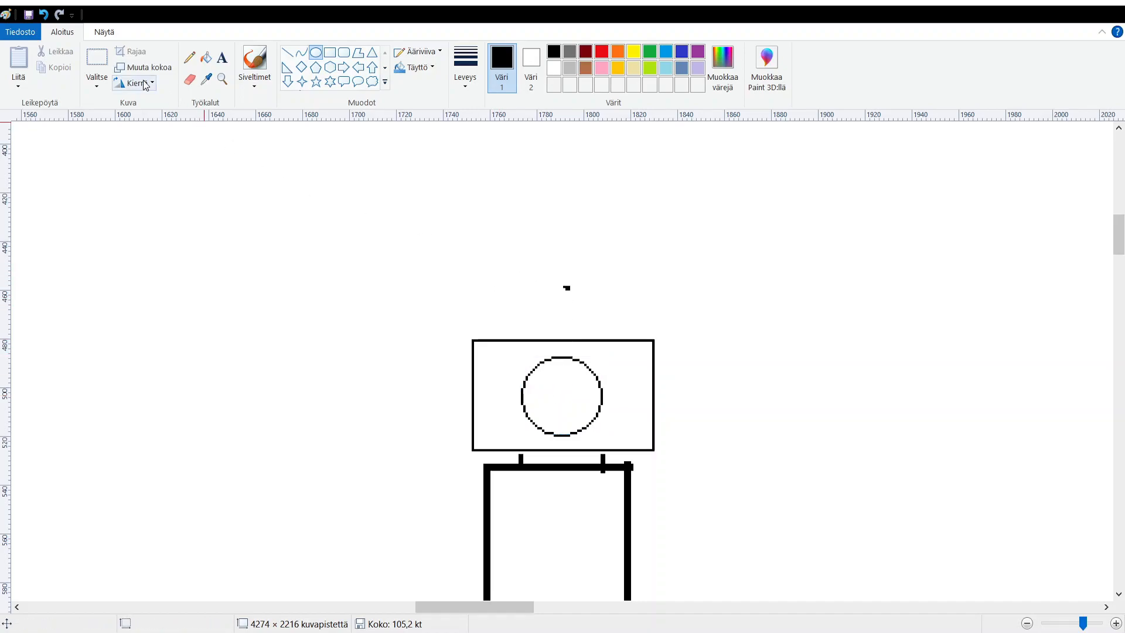
Erase the stray mark above the rectangle and extend the mast's two short supports to its bottom edge with the Pencil.
left_click(189, 79)
left_click(565, 285)
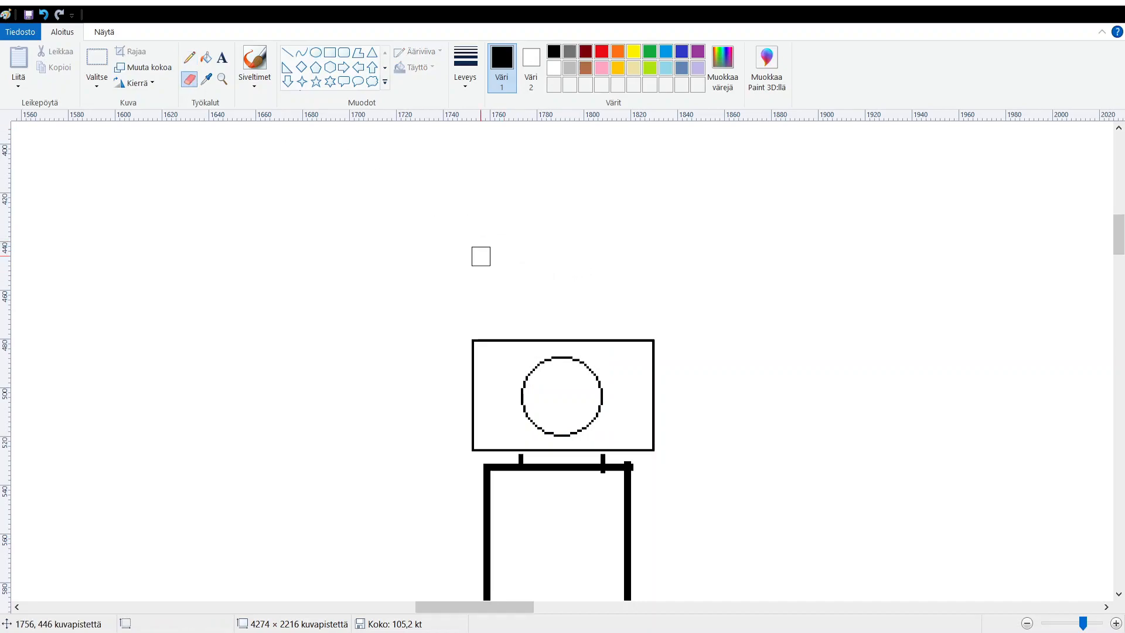
left_click(189, 57)
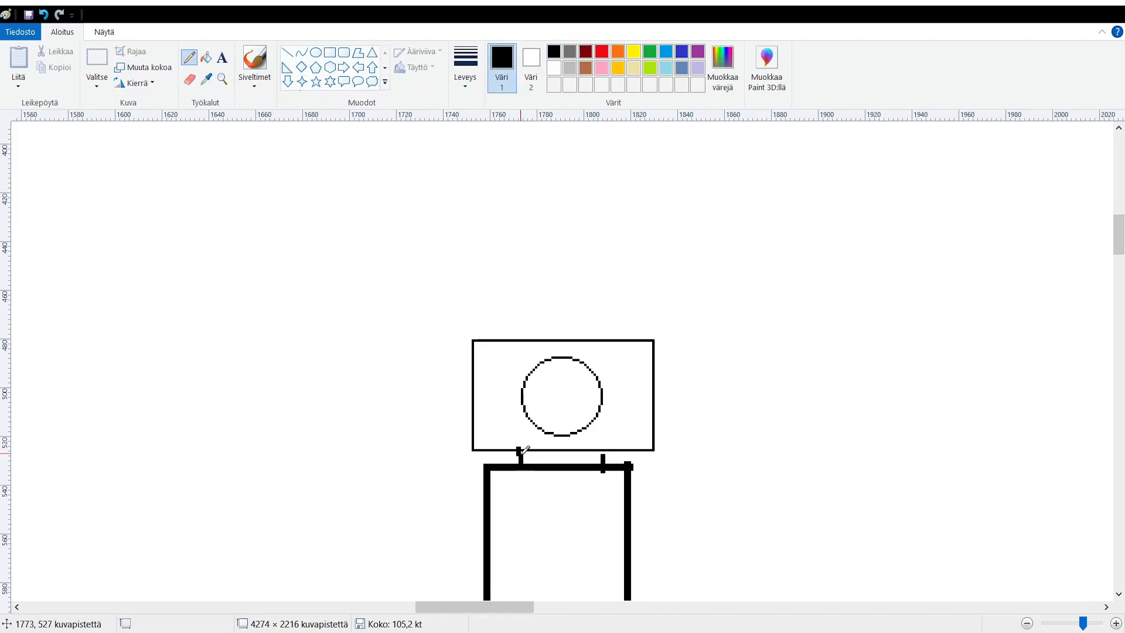
left_click(603, 453)
Draw two straight struts flaring outward from the upper and lower parts of the rectangle's left side.
left_click(290, 54)
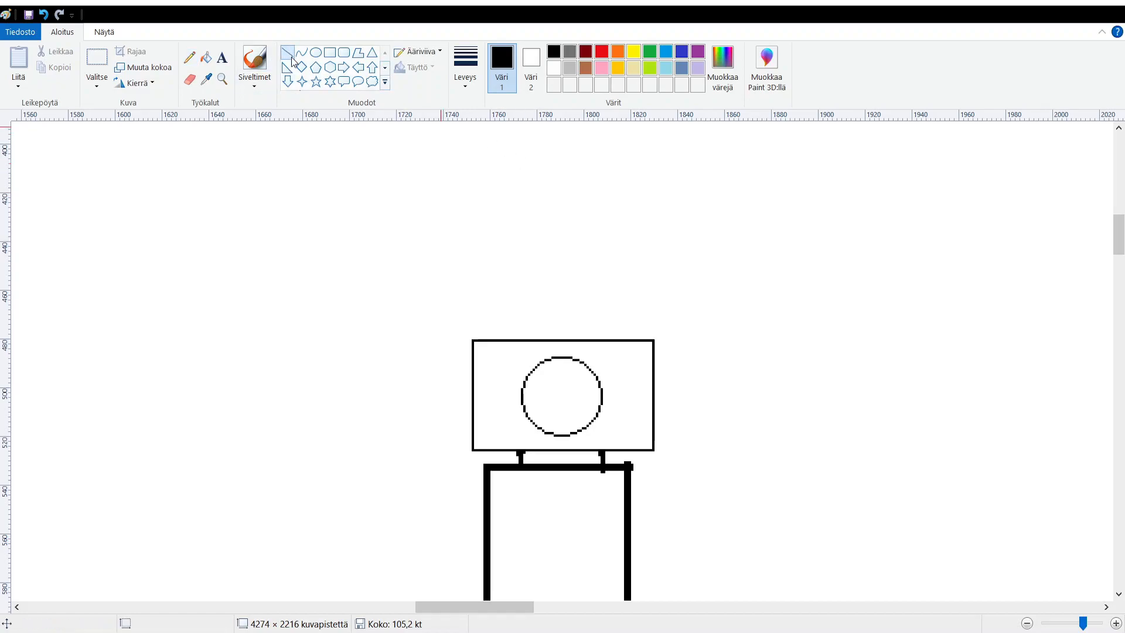
left_click_drag(472, 428, 442, 434)
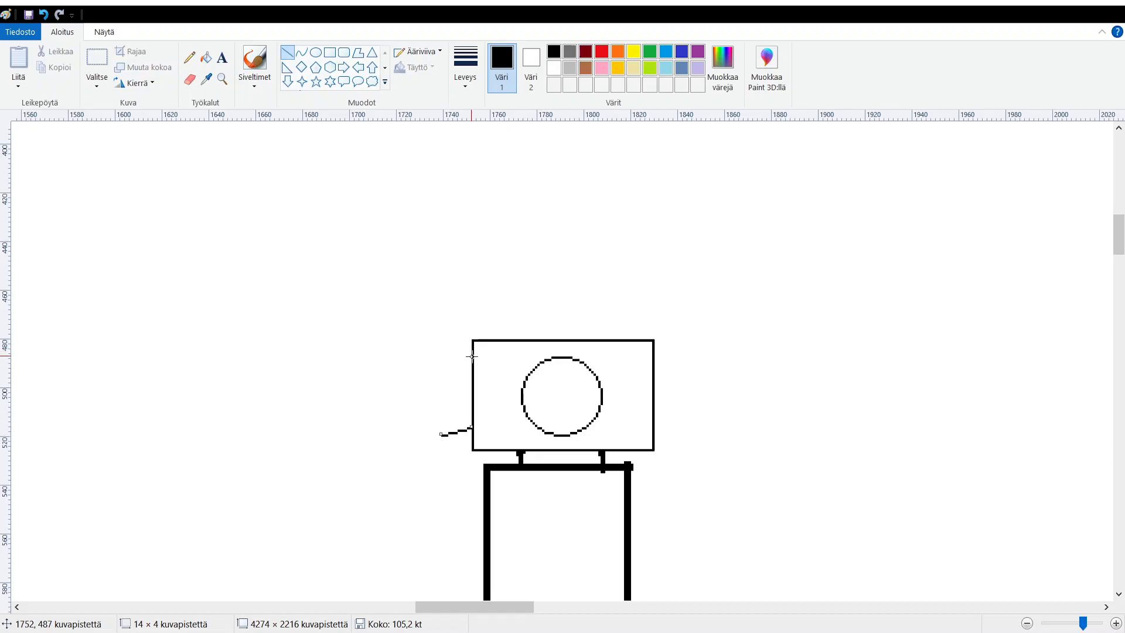
left_click_drag(472, 357, 441, 343)
left_click_drag(441, 343, 441, 343)
left_click(429, 359)
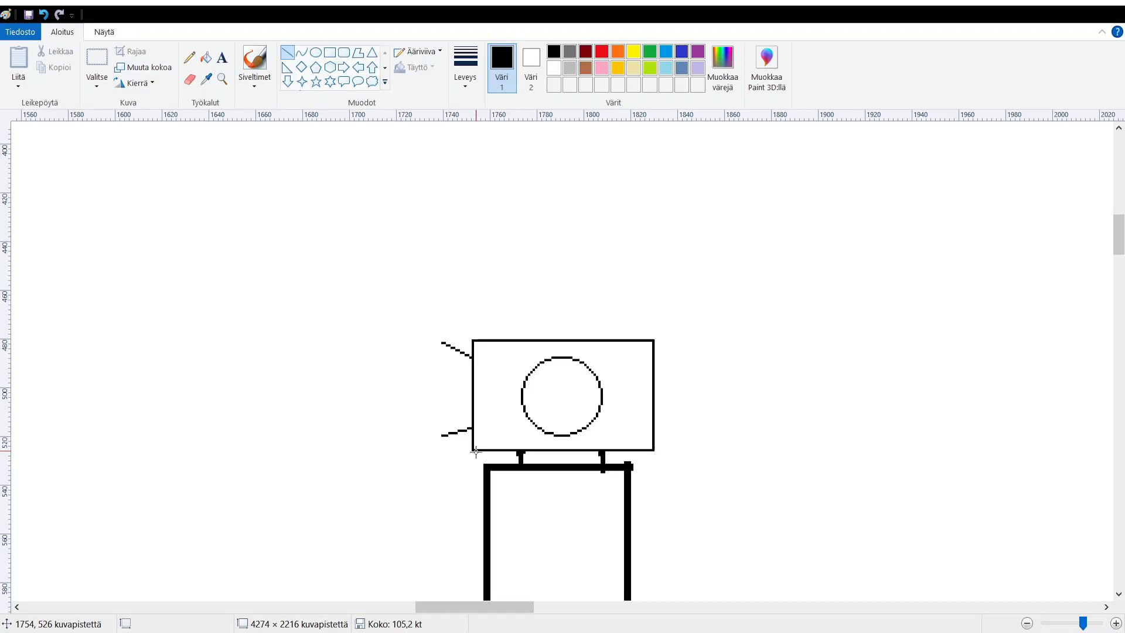
Draw the antenna frame's two vertical sides about 52 px tall, its top edge and one diagonal brace between them.
left_click_drag(444, 451, 445, 327)
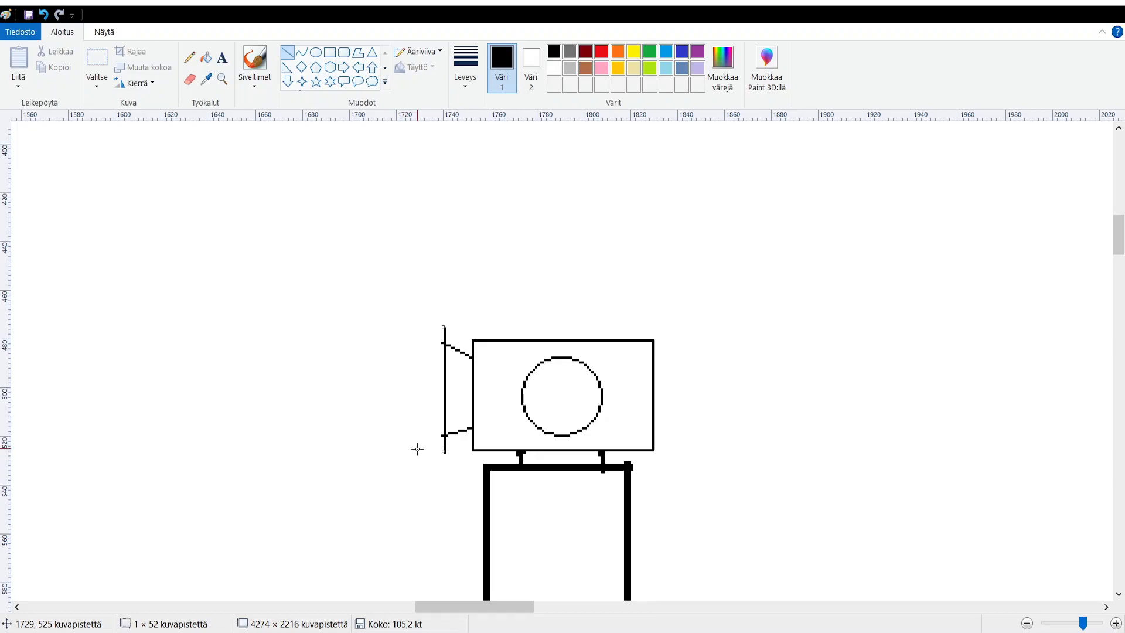
left_click(415, 458)
left_click_drag(444, 332, 416, 332)
mouse_move(444, 447)
left_mouse_down()
mouse_move(419, 448)
mouse_move(417, 333)
left_mouse_up()
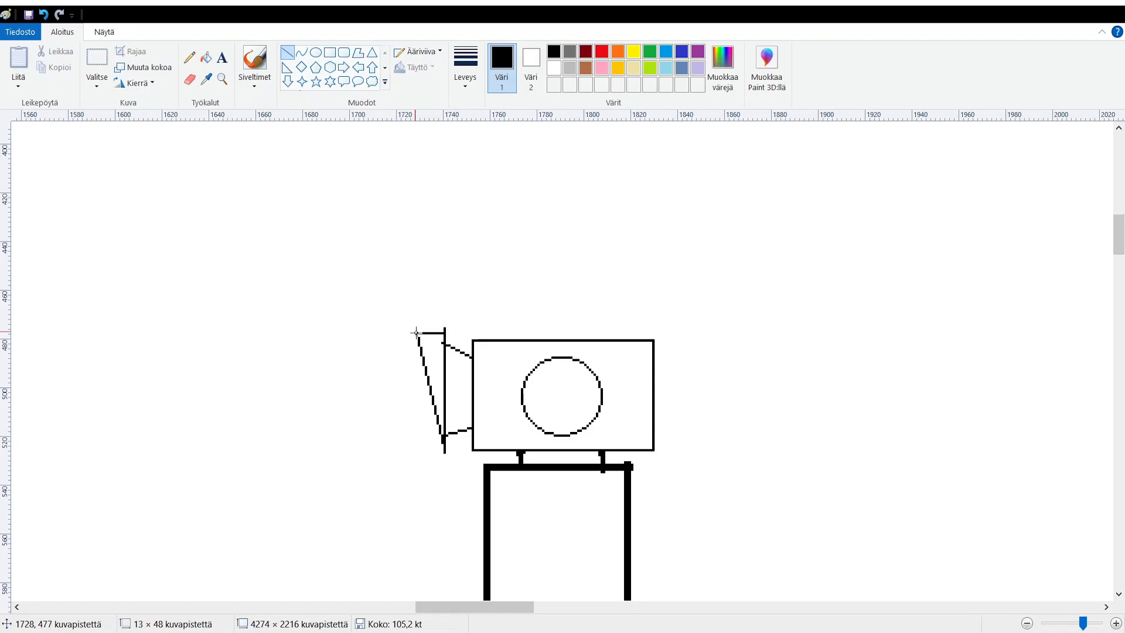
left_click_drag(416, 333, 416, 333)
left_click_drag(415, 450, 416, 326)
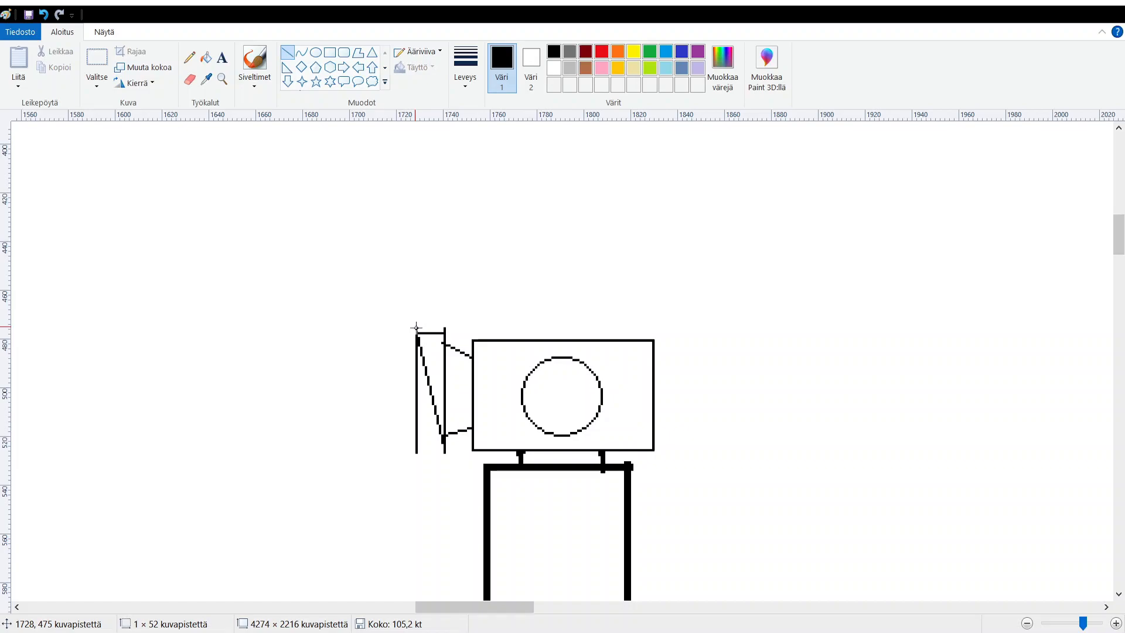
left_click(438, 312)
Add the crossing diagonal brace of about 13 × 50 px and close the antenna frame with a bottom edge.
left_click_drag(444, 447, 444, 453)
left_click_drag(444, 329, 417, 450)
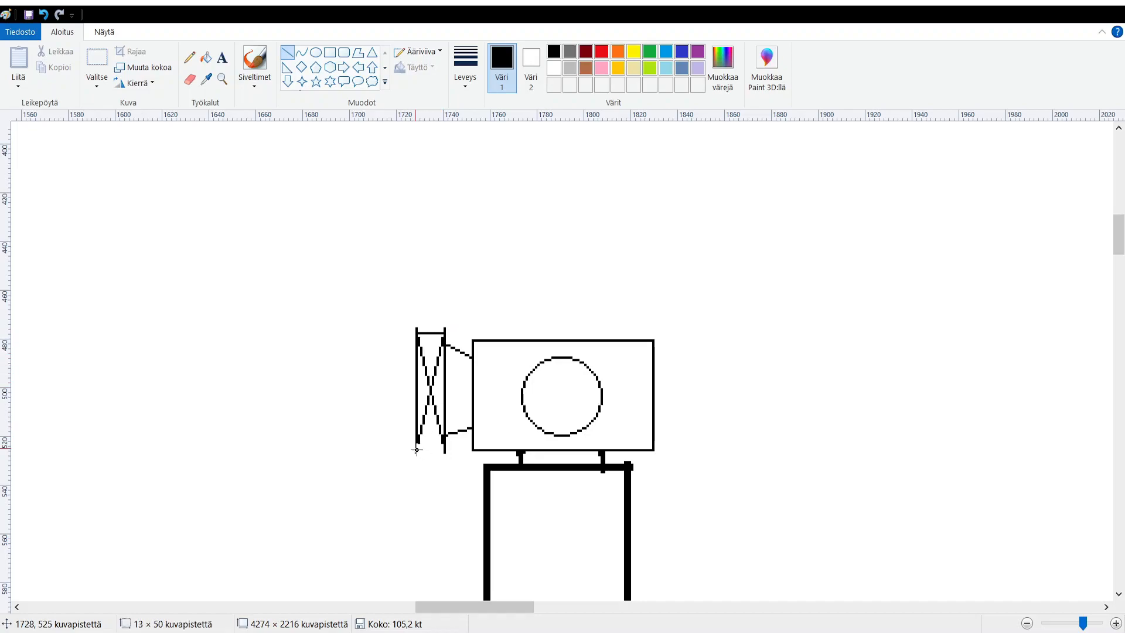
left_click_drag(417, 450, 416, 450)
left_click(444, 450)
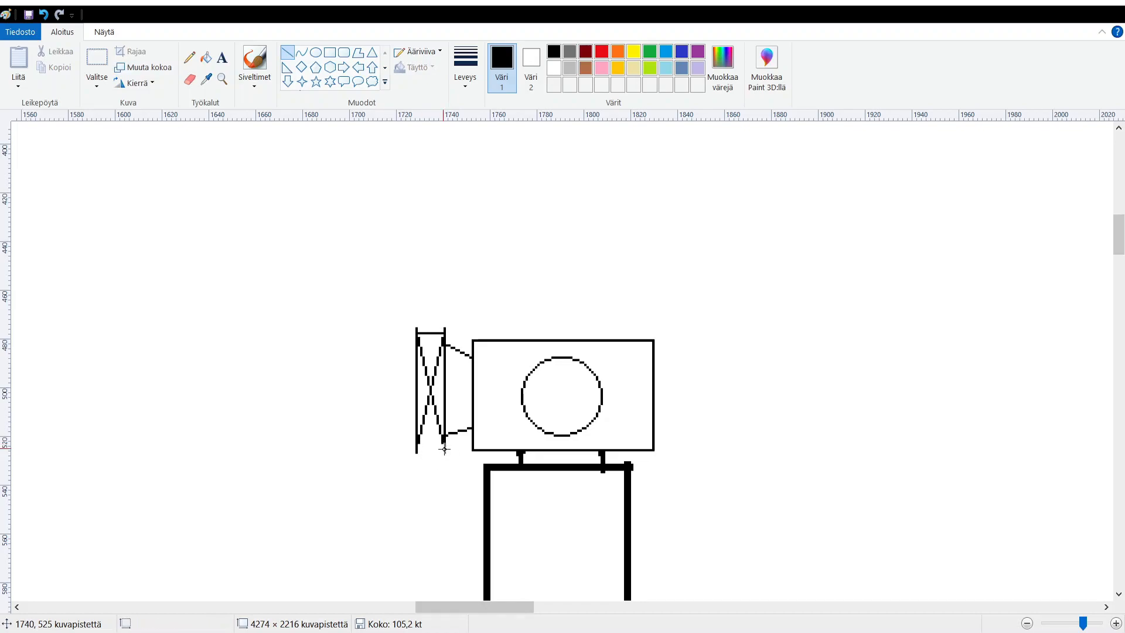
left_click_drag(444, 448, 416, 448)
left_click(394, 455)
Draw a second pair of struts between the antenna frame and the rectangle's left side, inside the existing pair.
left_click_drag(473, 372, 446, 359)
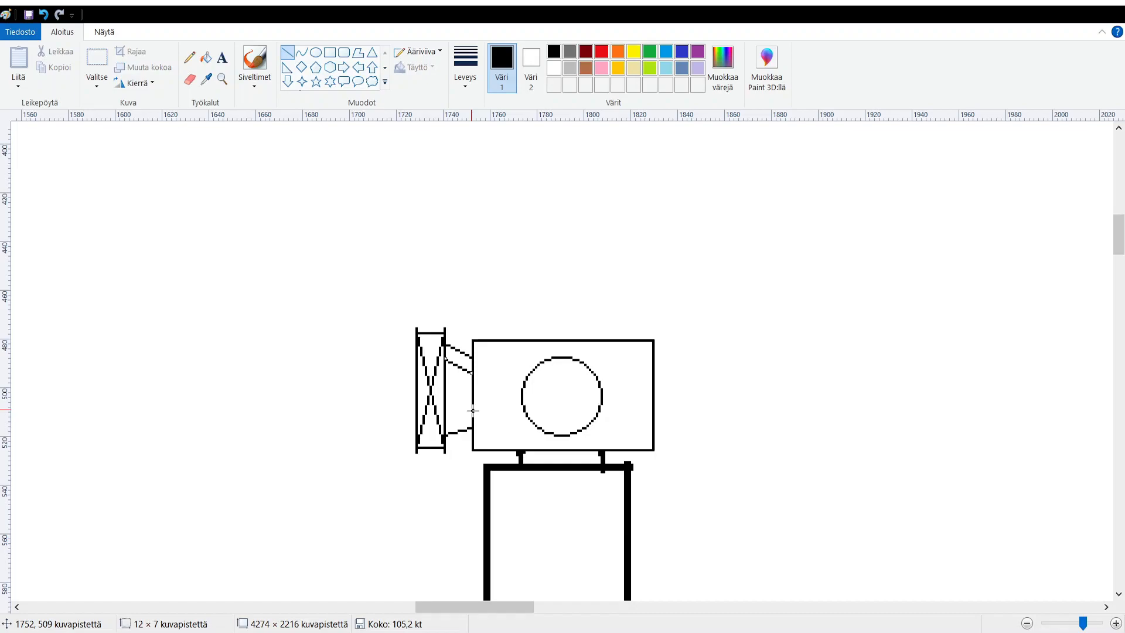
mouse_move(473, 413)
left_mouse_down()
mouse_move(443, 419)
mouse_move(472, 411)
mouse_move(472, 400)
left_mouse_up()
left_click(487, 289)
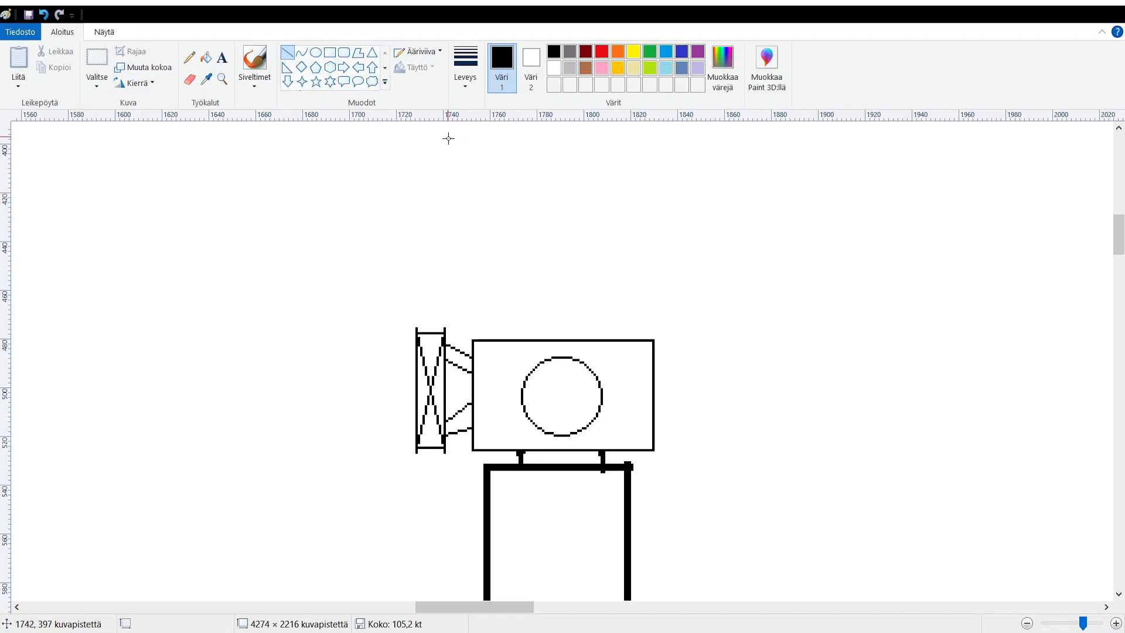
Draw a small circle centred inside the large one and pencil a thick black stub on its left side.
left_click(316, 52)
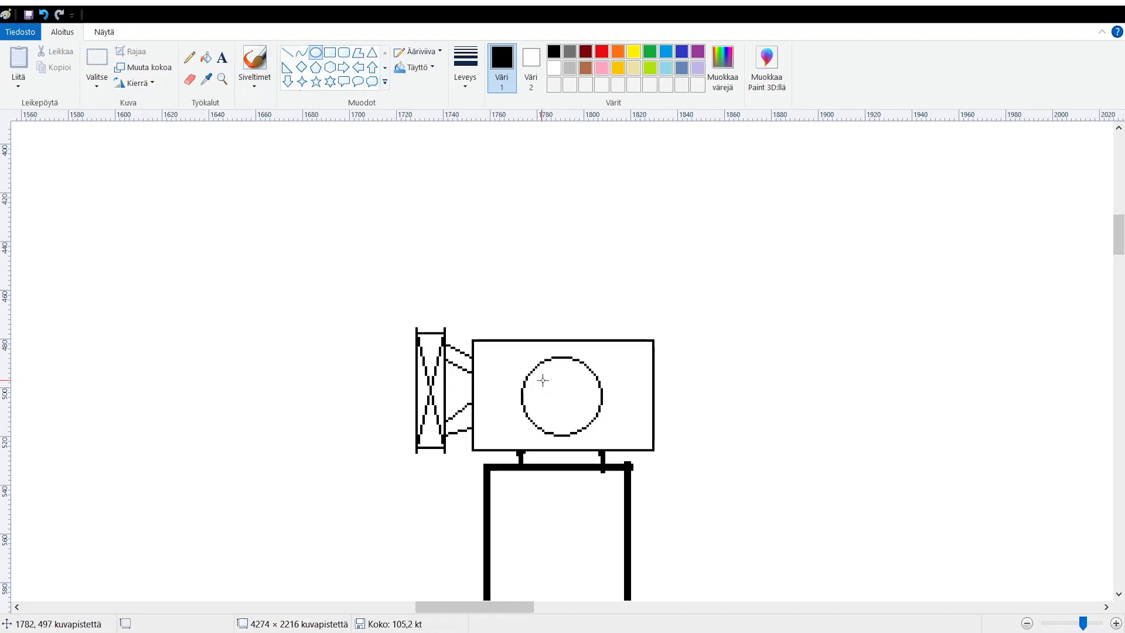
mouse_move(537, 374)
left_mouse_down()
mouse_move(585, 418)
mouse_move(557, 394)
left_mouse_up()
left_click(535, 289)
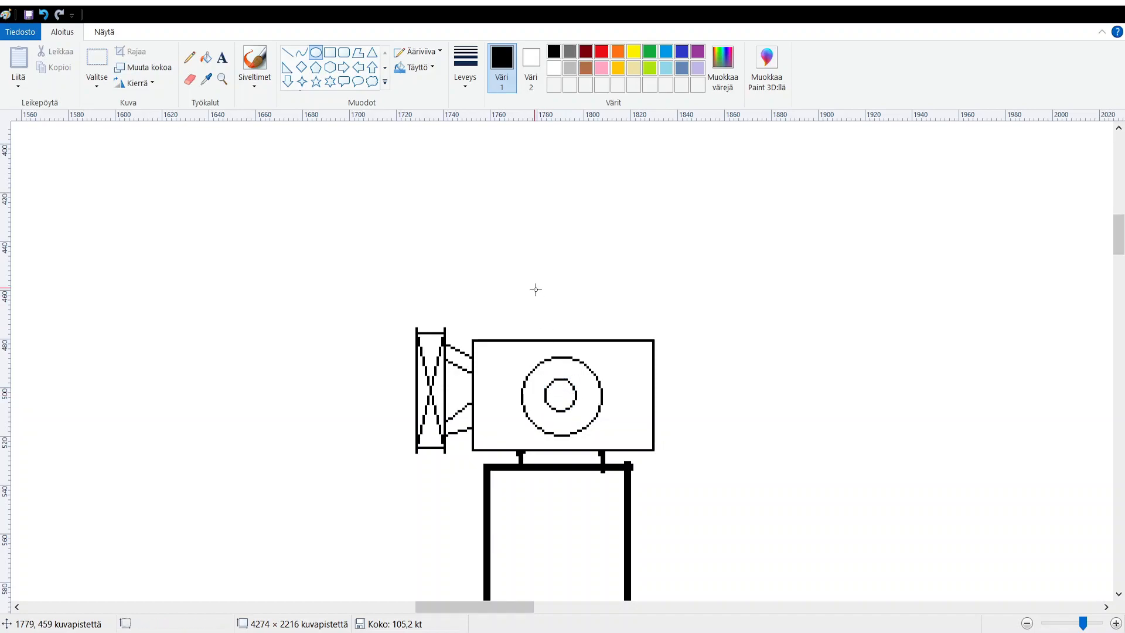
left_click(190, 60)
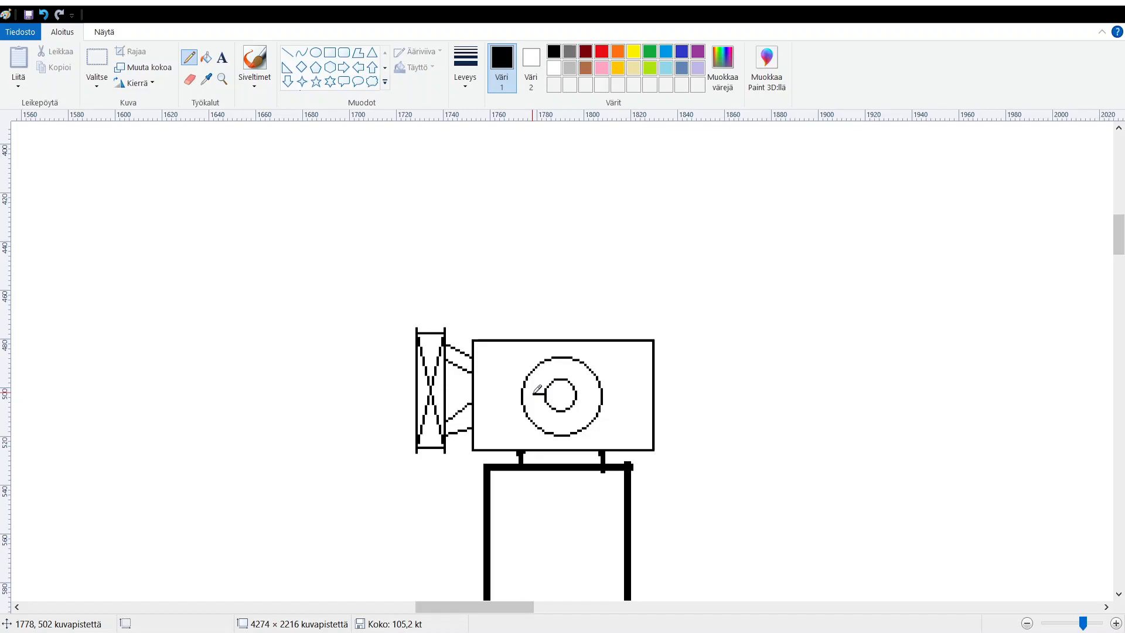
left_click_drag(539, 396, 531, 395)
mouse_move(544, 389)
left_mouse_down()
mouse_move(536, 393)
mouse_move(544, 393)
left_mouse_up()
Look over the ship's turrets, hull sections and reference shapes around the mast, ending back at the mast top.
scroll(709, 349, "down", 2)
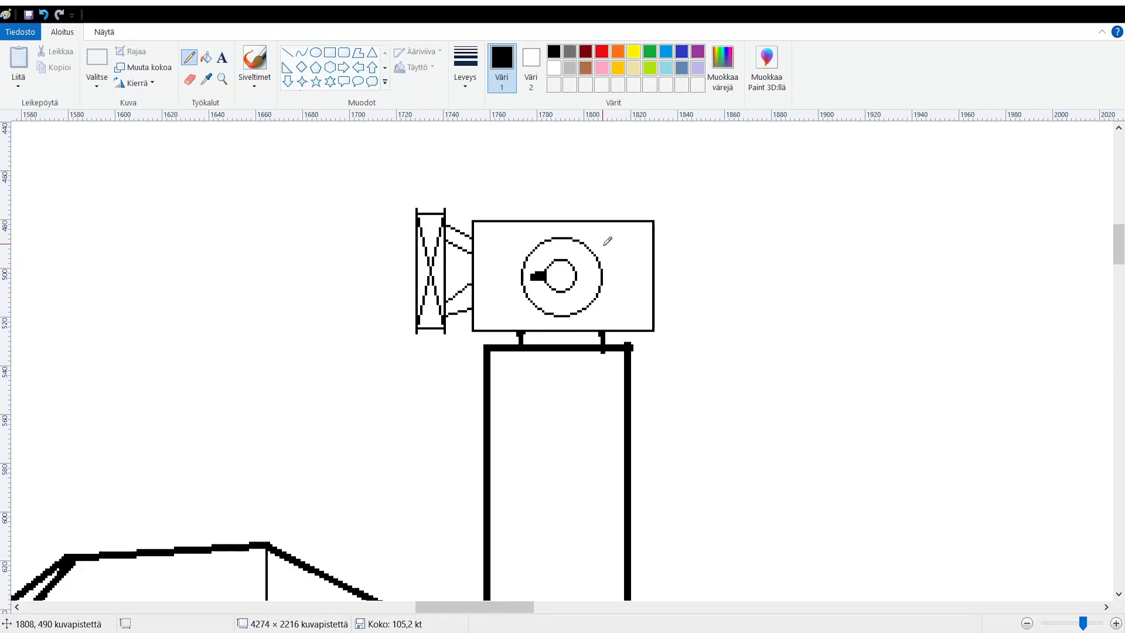
scroll(715, 266, "down", 2)
scroll(714, 267, "up", 2)
scroll(421, 261, "up", 10)
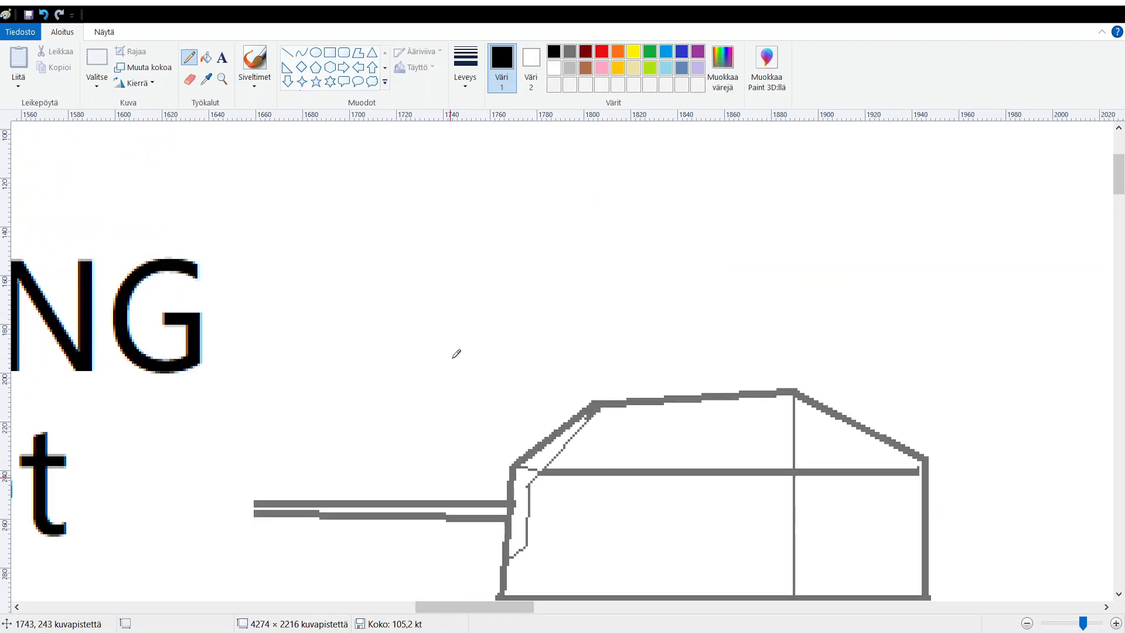
left_click(1027, 623)
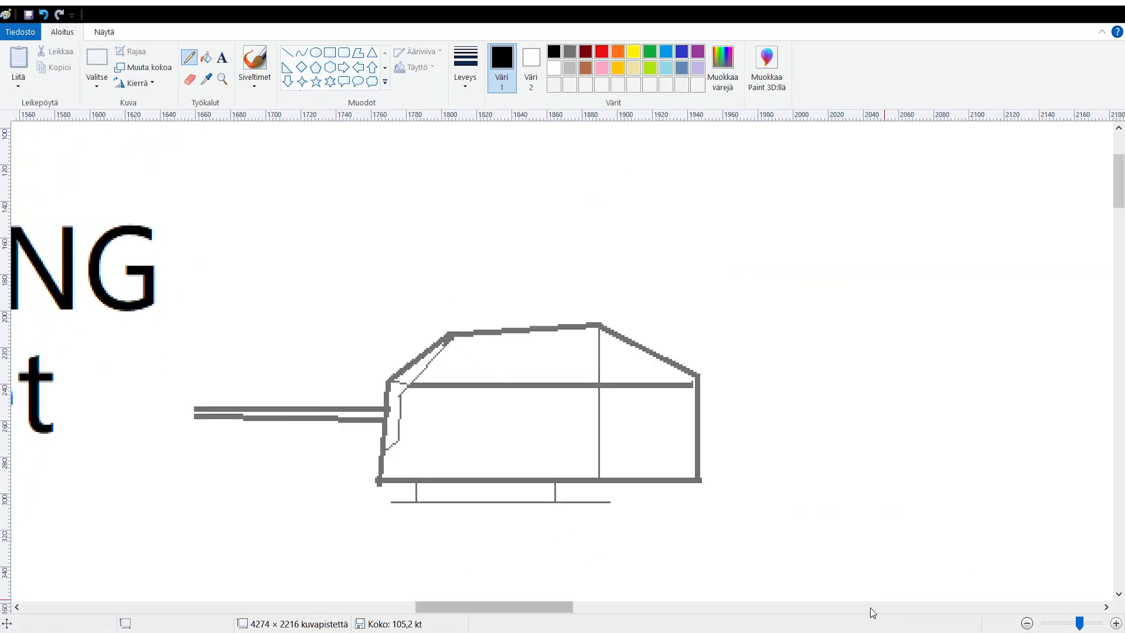
left_click_drag(459, 608, 361, 599)
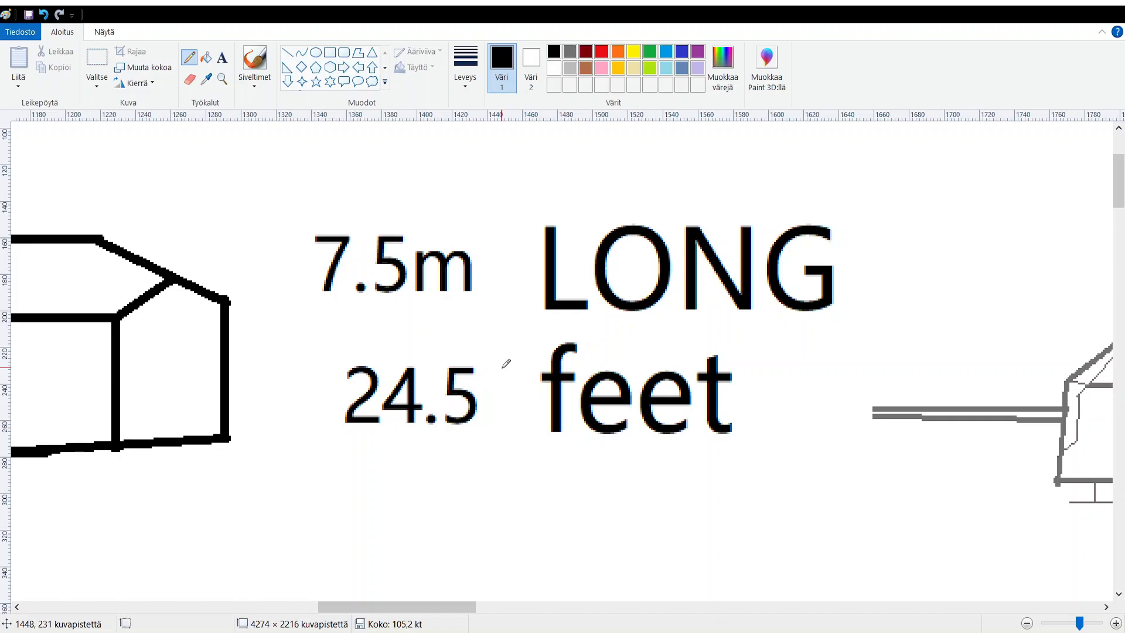
scroll(506, 364, "down", 10)
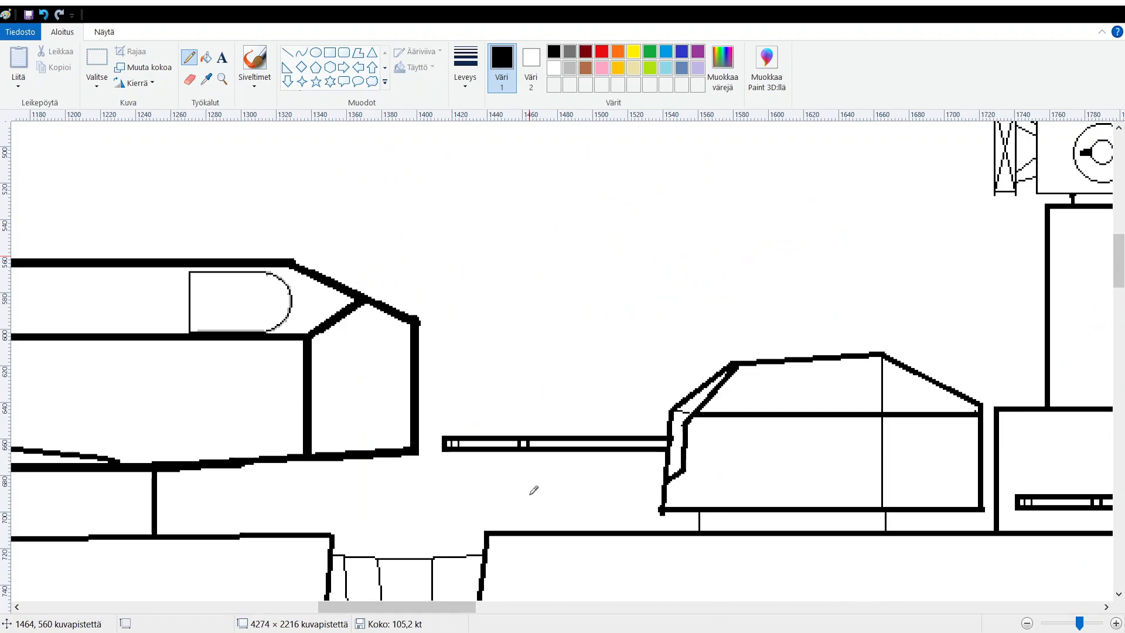
scroll(530, 477, "down", 2)
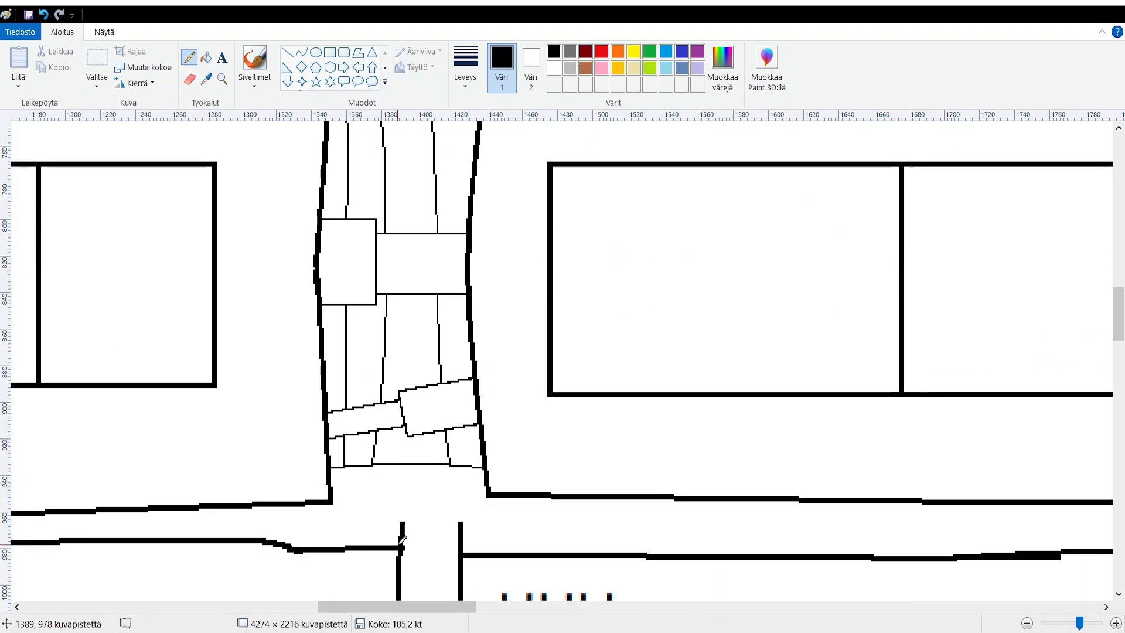
left_click_drag(392, 609, 565, 606)
scroll(568, 595, "up", 2)
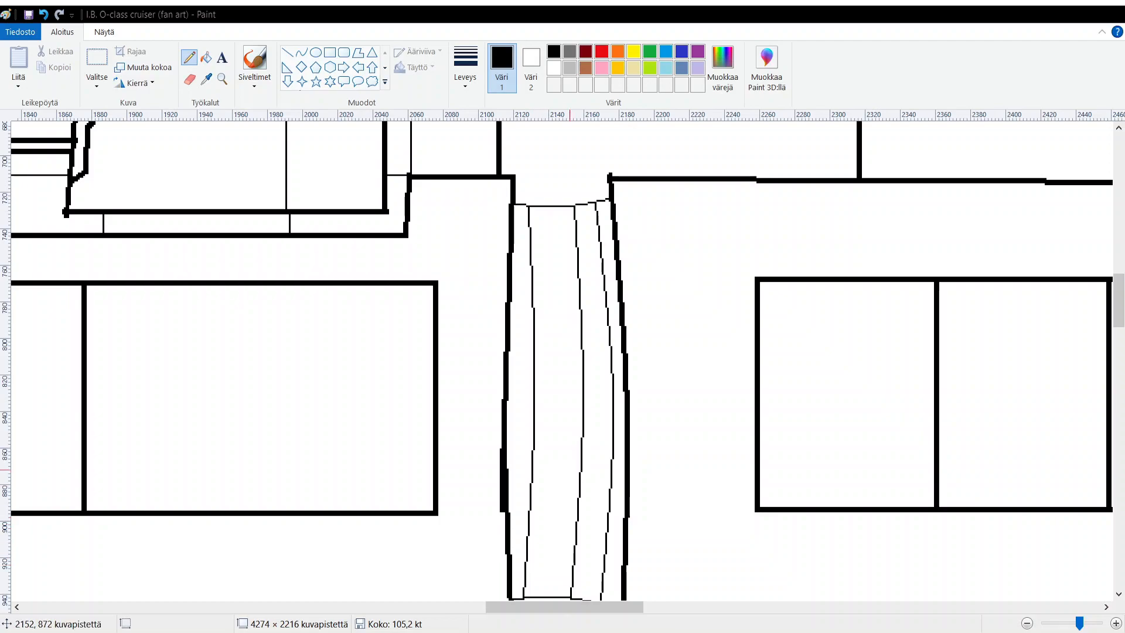
scroll(569, 472, "down", 3)
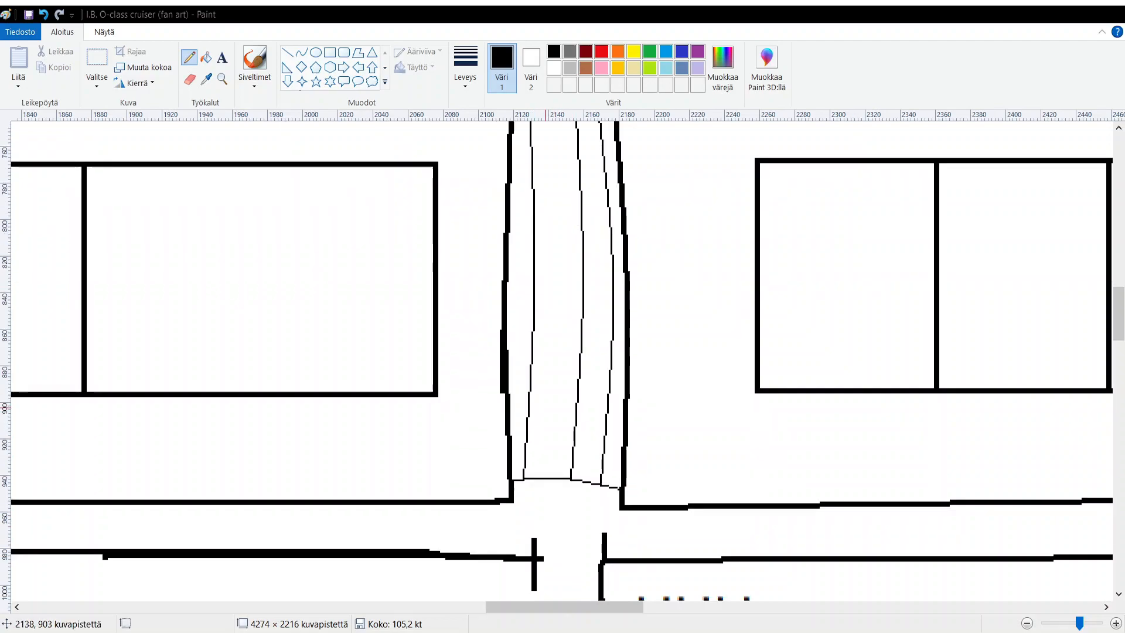
scroll(545, 413, "up", 15)
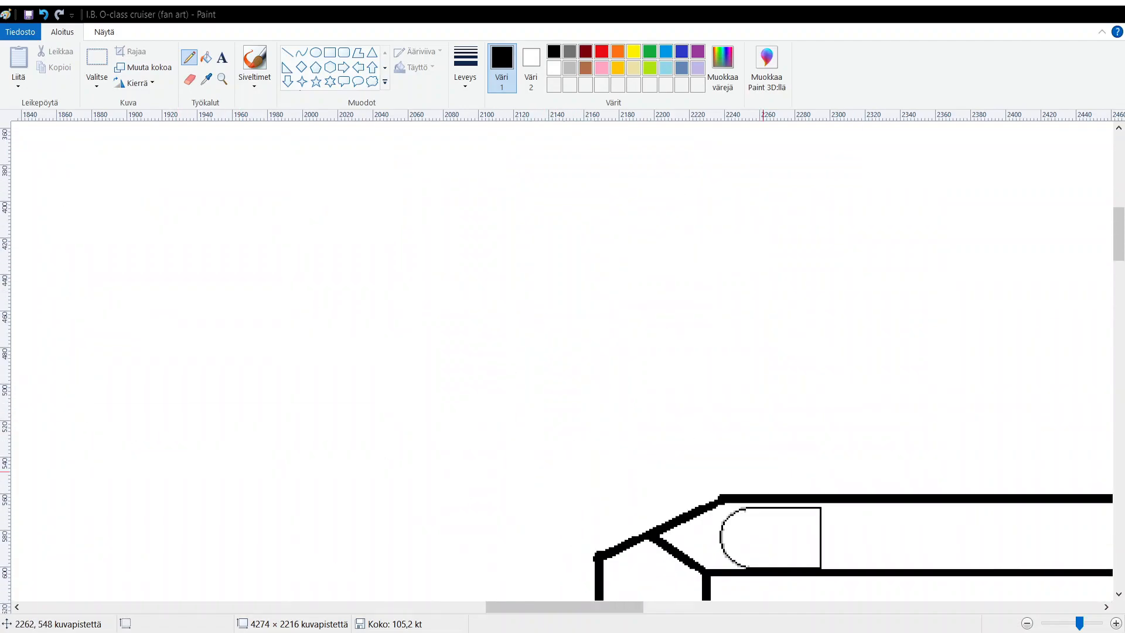
mouse_move(598, 610)
left_mouse_down()
mouse_move(497, 613)
mouse_move(527, 613)
left_mouse_up()
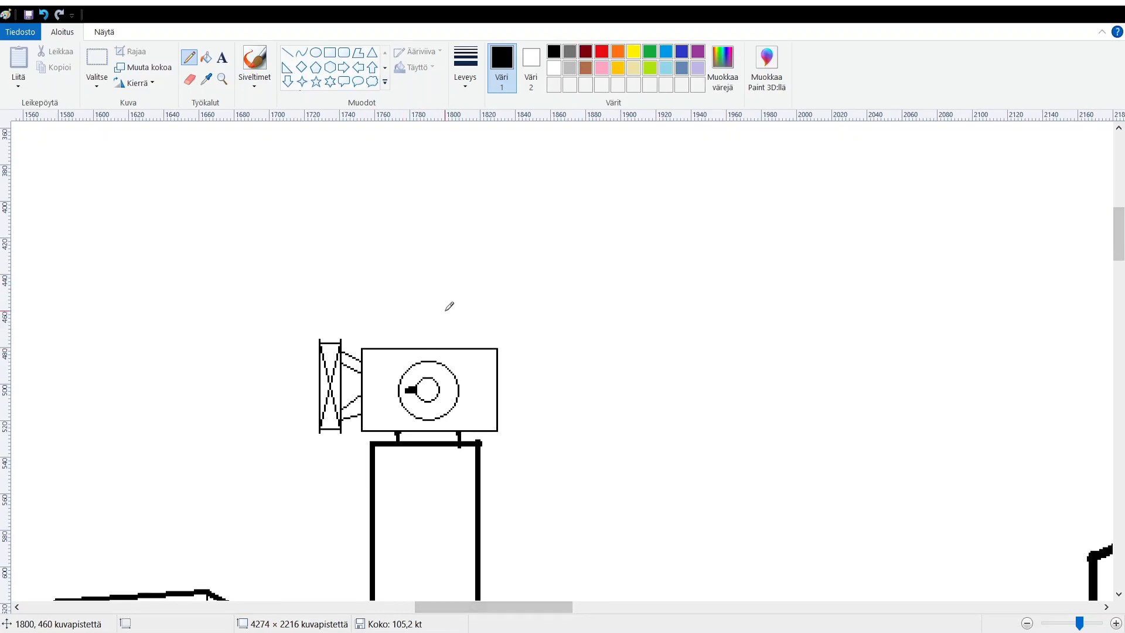
Draw a nearly vertical line of about 2 × 16 px rising from the top edge of the mast's rectangle.
left_click(287, 53)
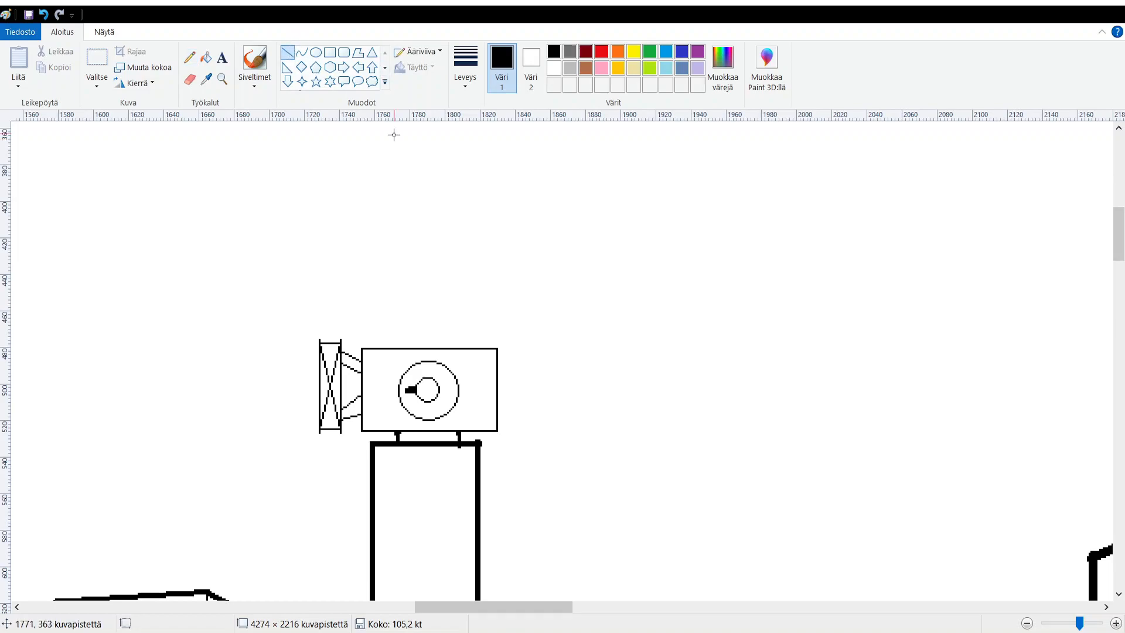
left_click(1115, 623)
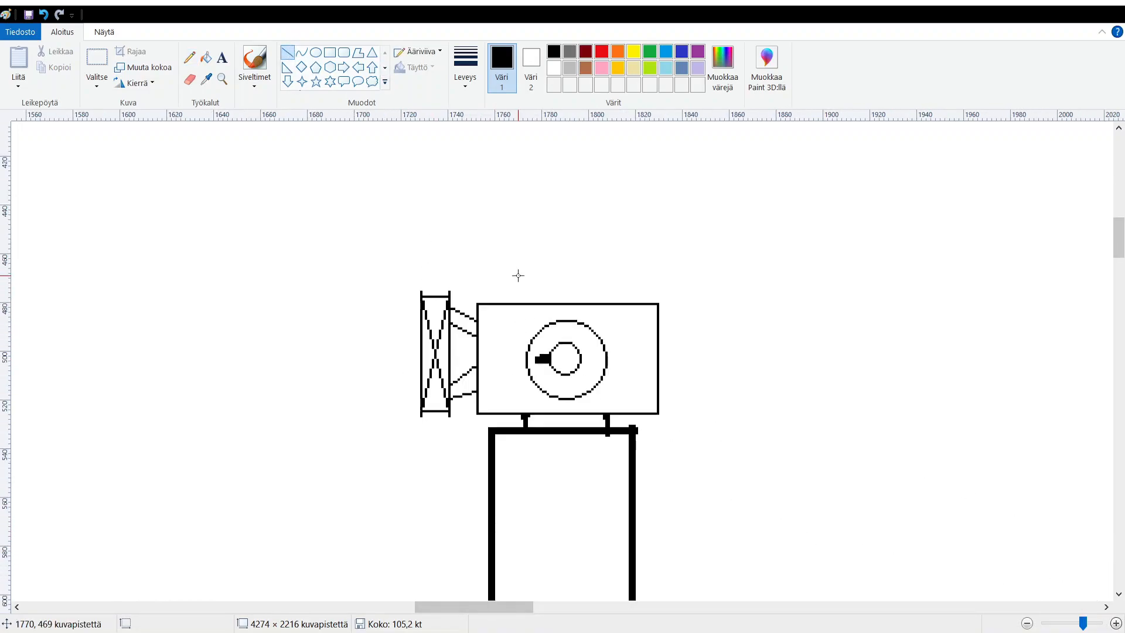
scroll(532, 405, "down", 2)
left_click_drag(532, 302, 532, 267)
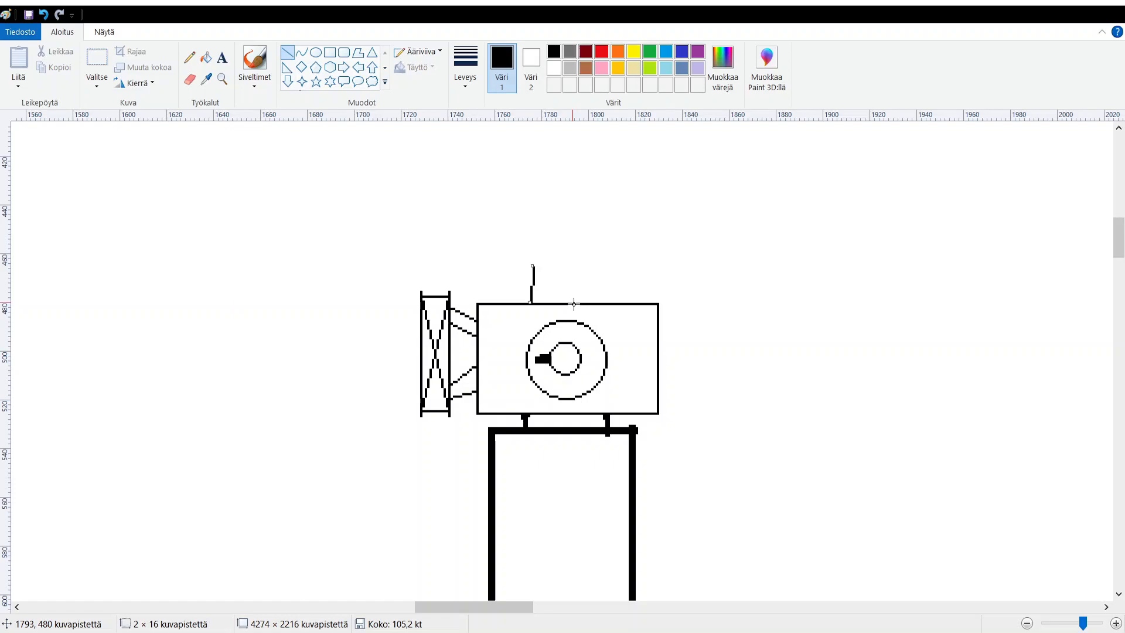
left_click(552, 302)
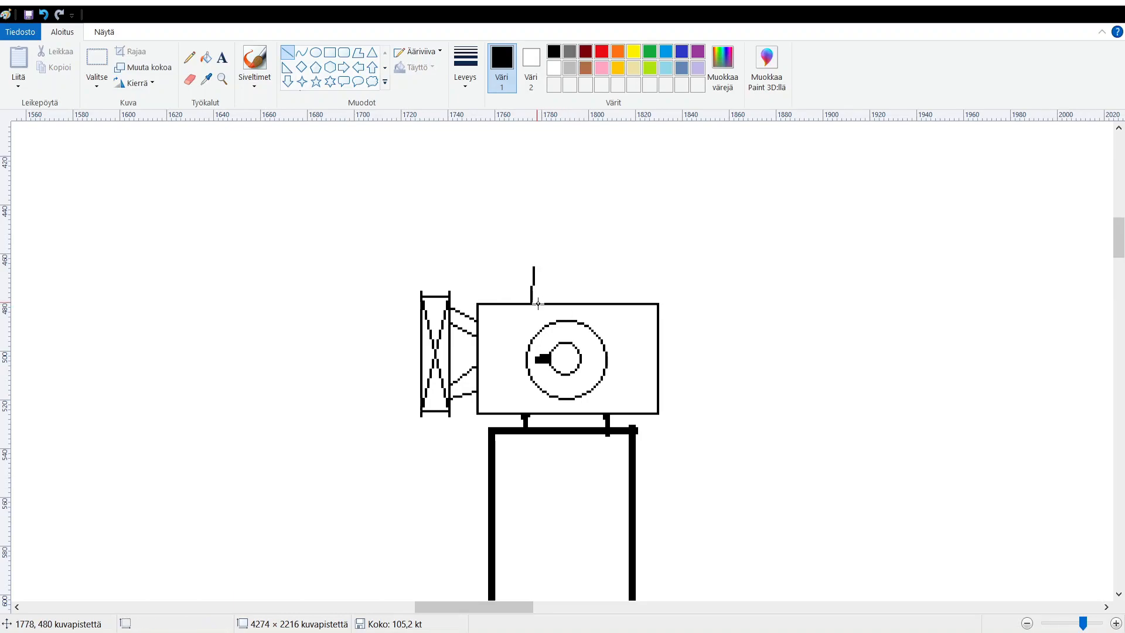
Add a second upright and two slanted braces beside the line above the rectangle, and touch up their top with the Pencil.
left_click_drag(536, 304, 539, 269)
left_click_drag(539, 269, 539, 269)
left_click_drag(541, 269, 553, 303)
left_click(580, 271)
left_click_drag(538, 271, 549, 303)
left_click(189, 57)
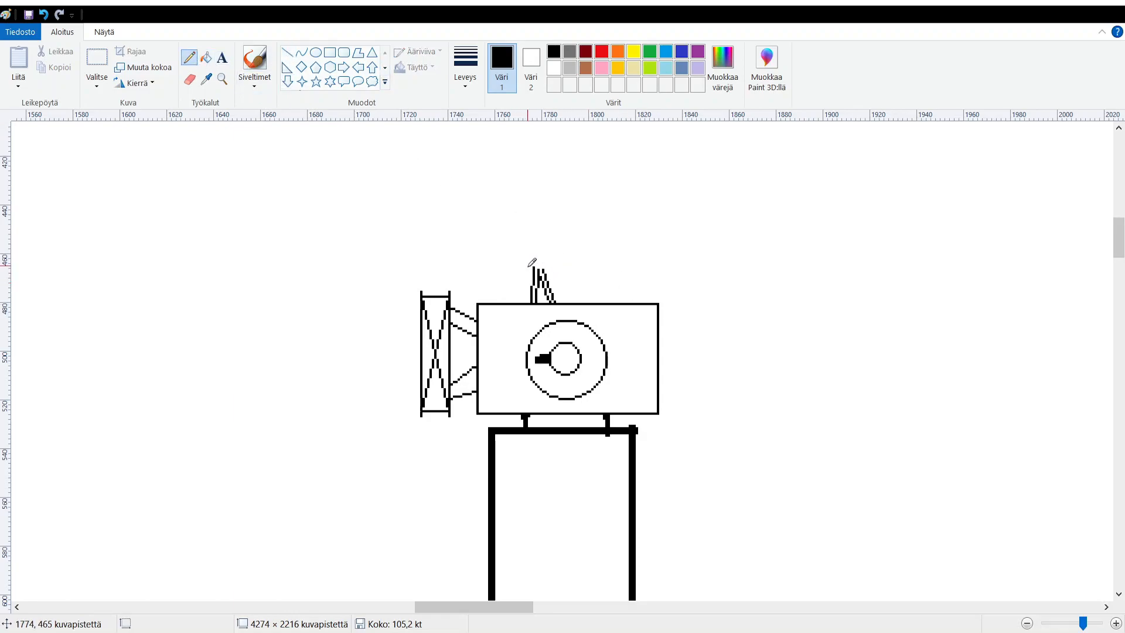
mouse_move(532, 266)
left_mouse_down()
mouse_move(550, 269)
mouse_move(546, 235)
mouse_move(530, 235)
mouse_move(530, 267)
left_mouse_up()
Draw a dark grey rectangle of about 63 × 50 px in the blank area to the right of the grey turret.
scroll(549, 245, "up", 10)
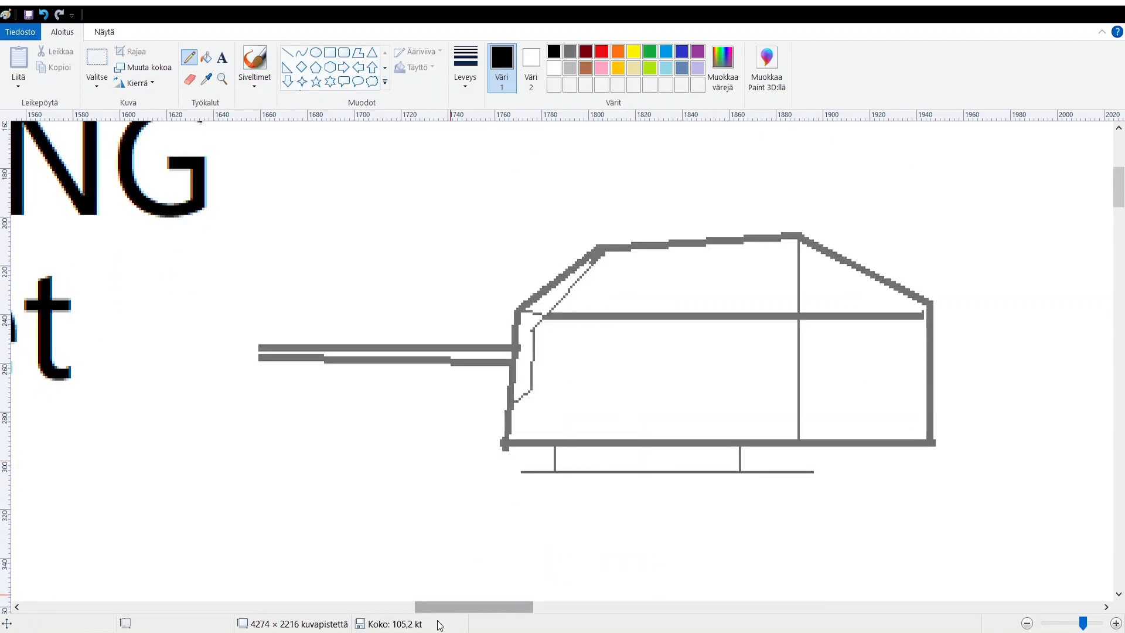
left_click_drag(451, 607, 513, 604)
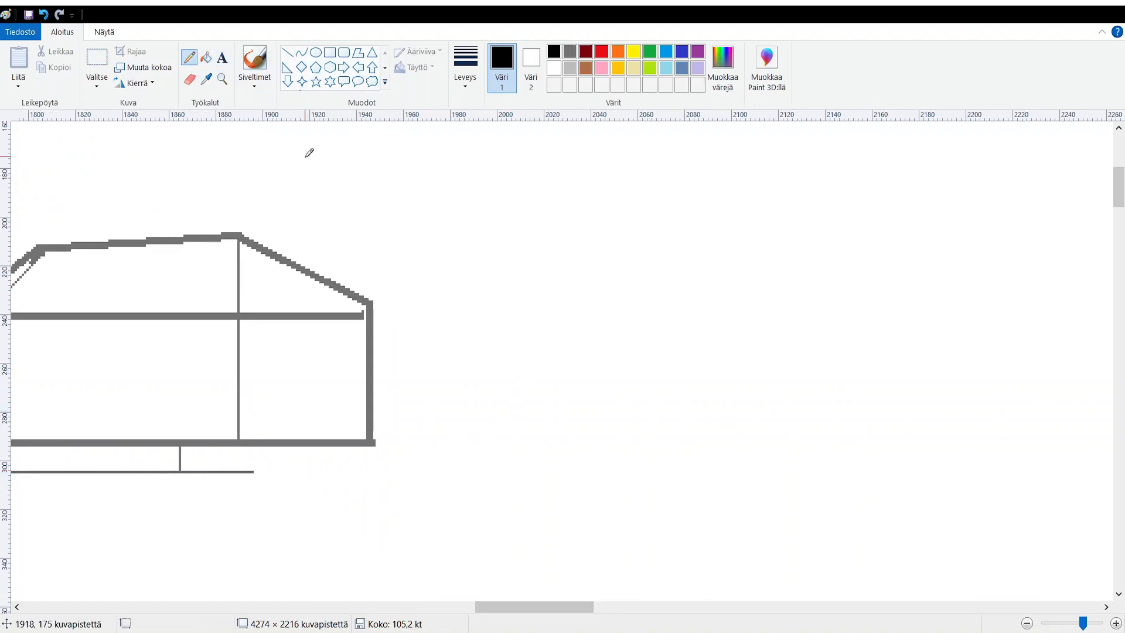
left_click(330, 52)
left_click_drag(524, 296, 650, 393)
left_click(571, 68)
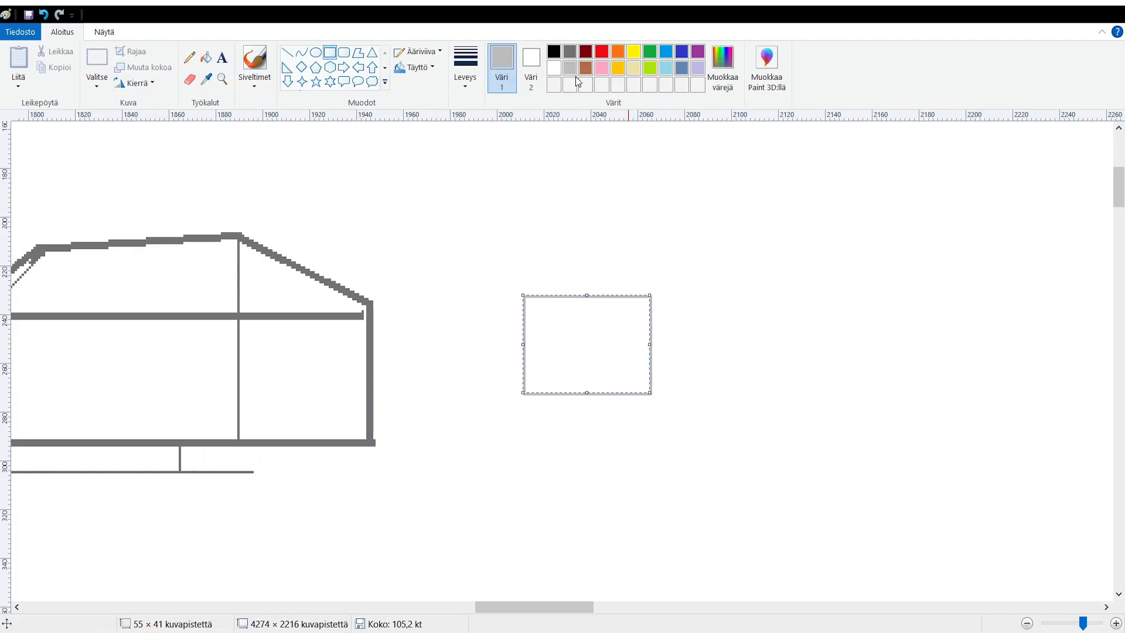
left_click(569, 52)
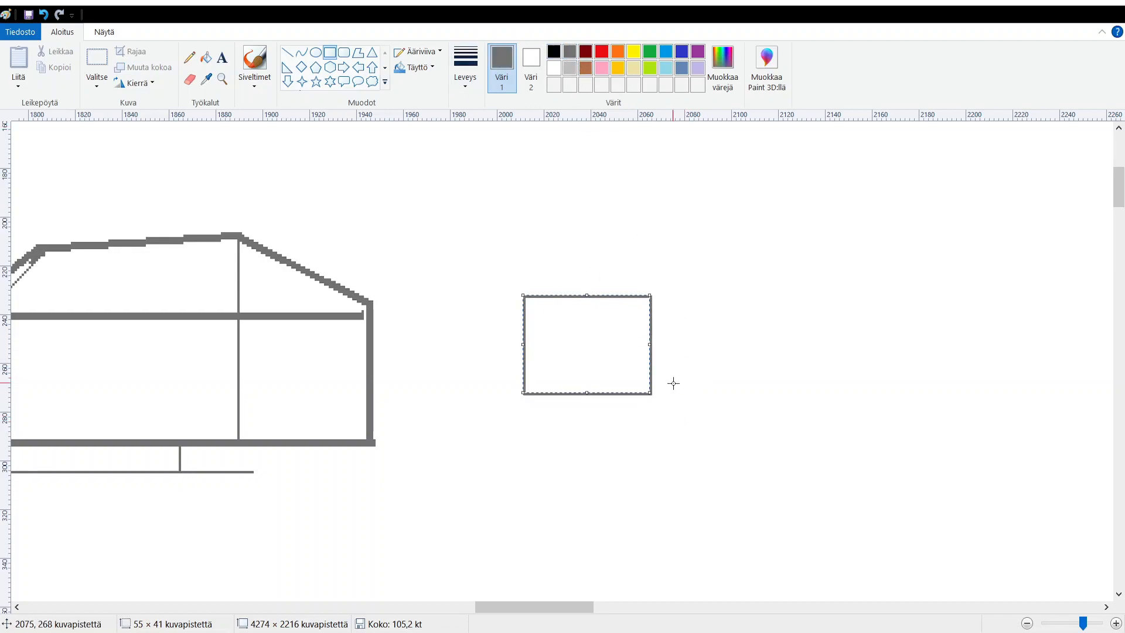
left_click_drag(650, 394, 669, 415)
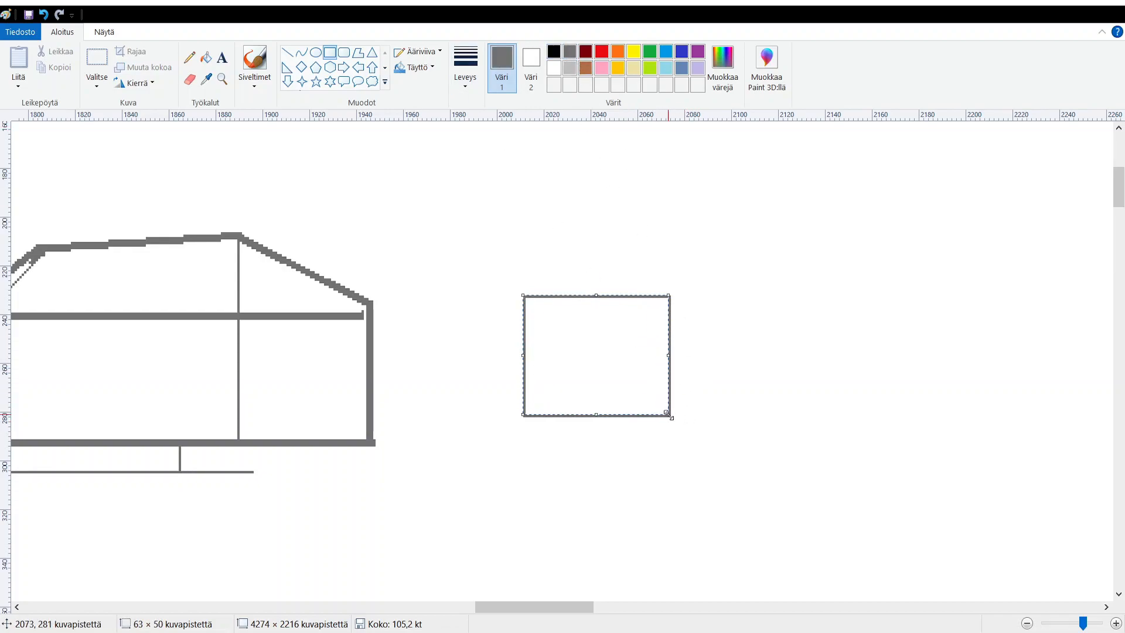
left_click(744, 299)
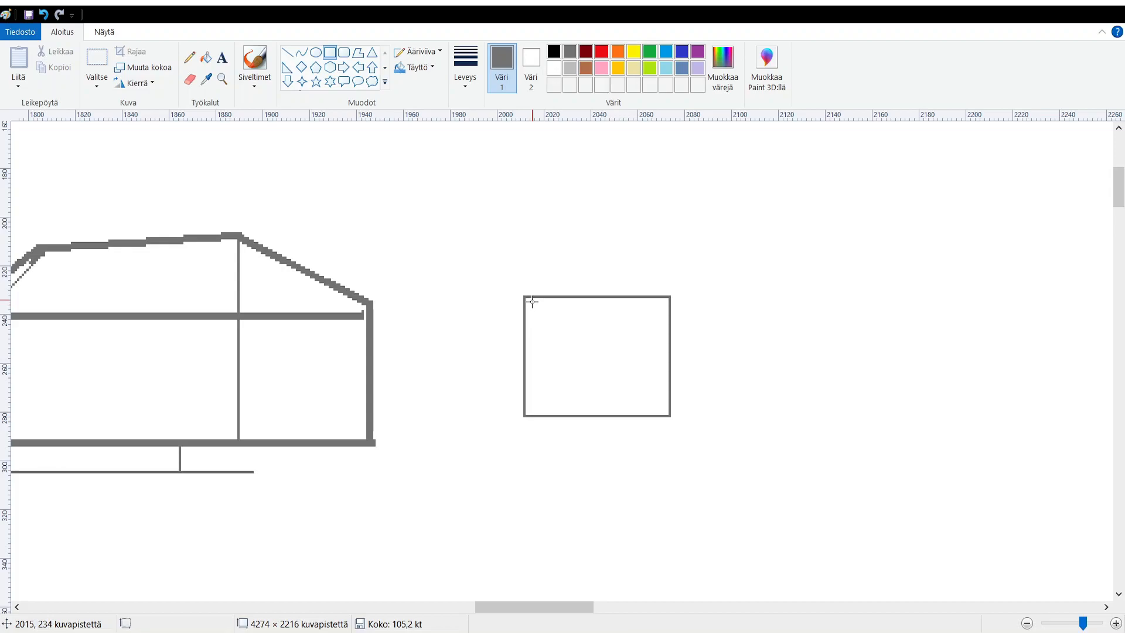
Draw a slightly smaller rectangle inside the dark grey one, leaving a narrow even border all round.
left_click_drag(532, 305, 662, 409)
left_click(721, 347)
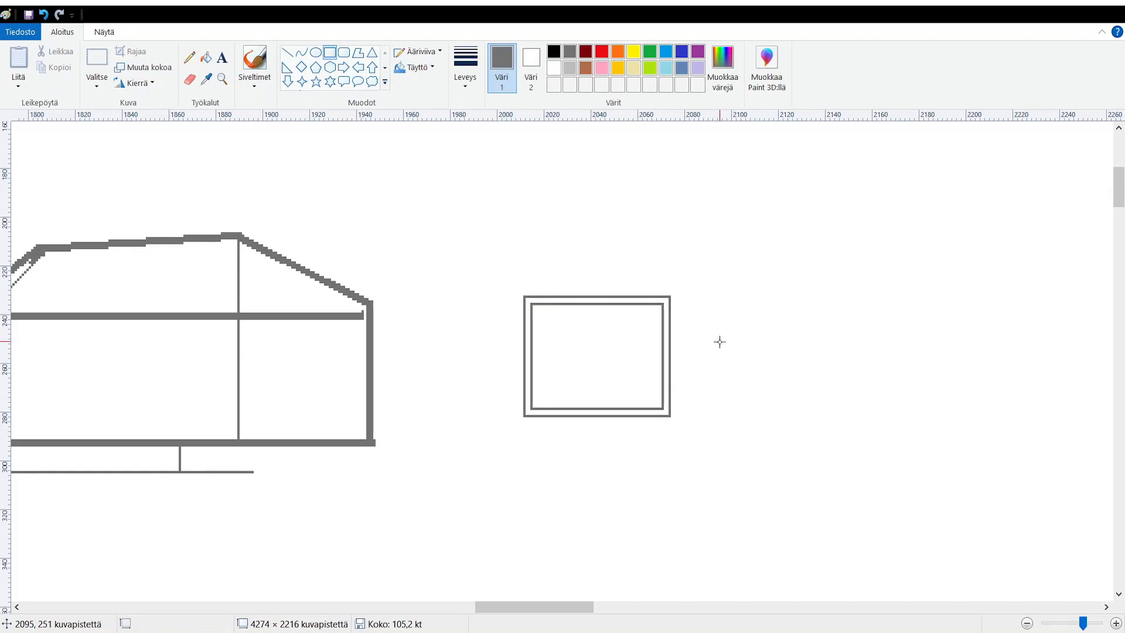
left_click(287, 52)
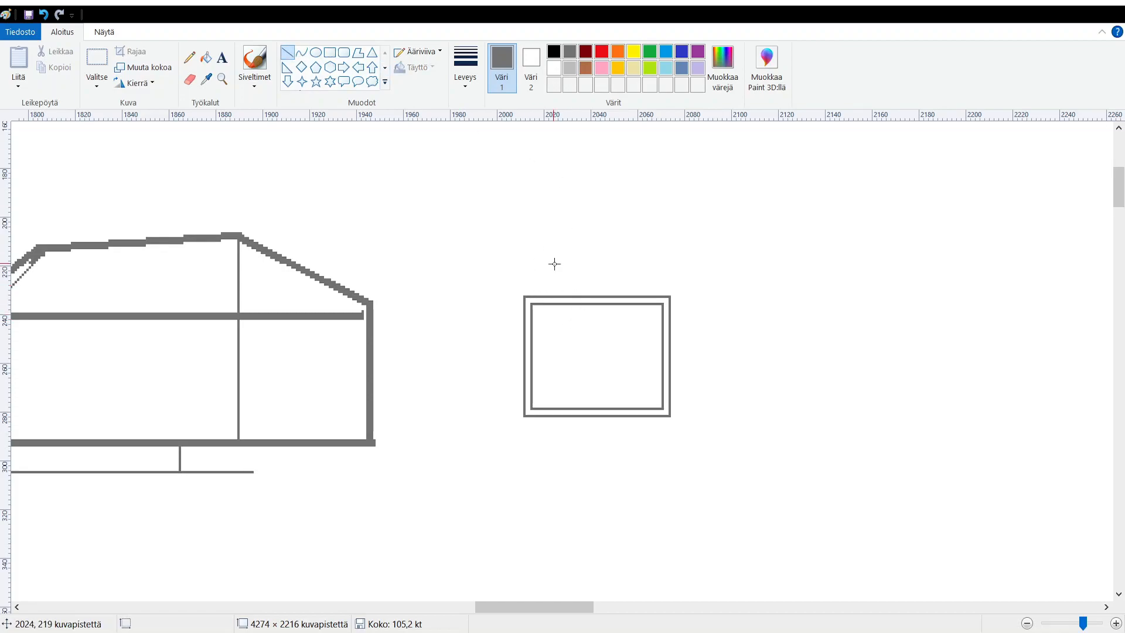
Draw a pane of about 24 × 19 px in the inner rectangle's upper left corner and a similar one in its upper right corner.
left_click(330, 52)
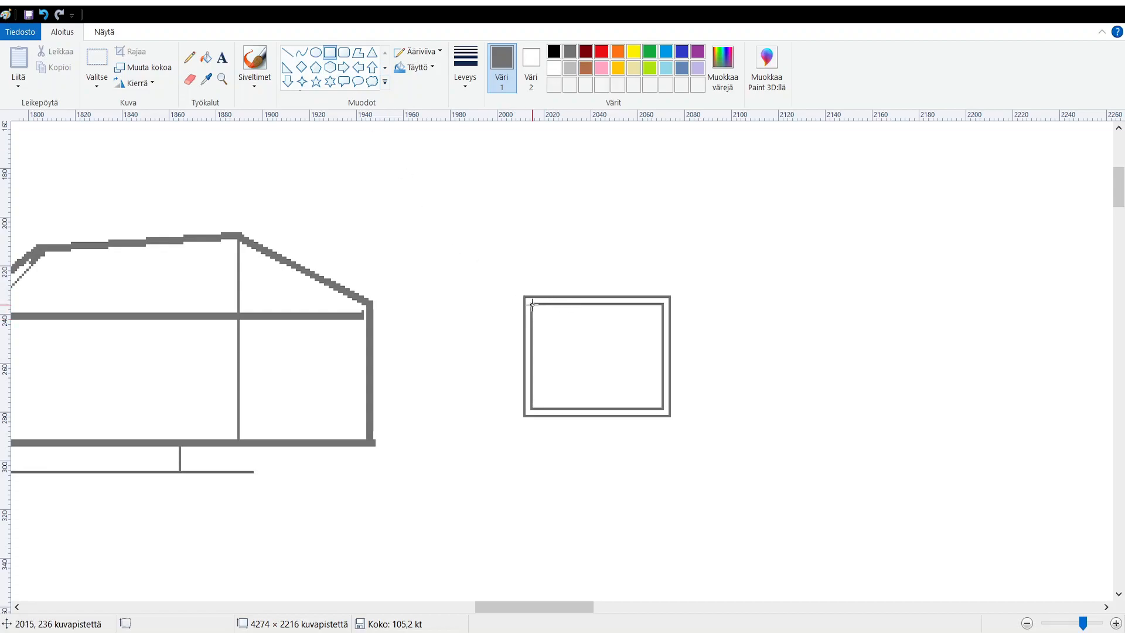
left_click_drag(532, 304, 588, 347)
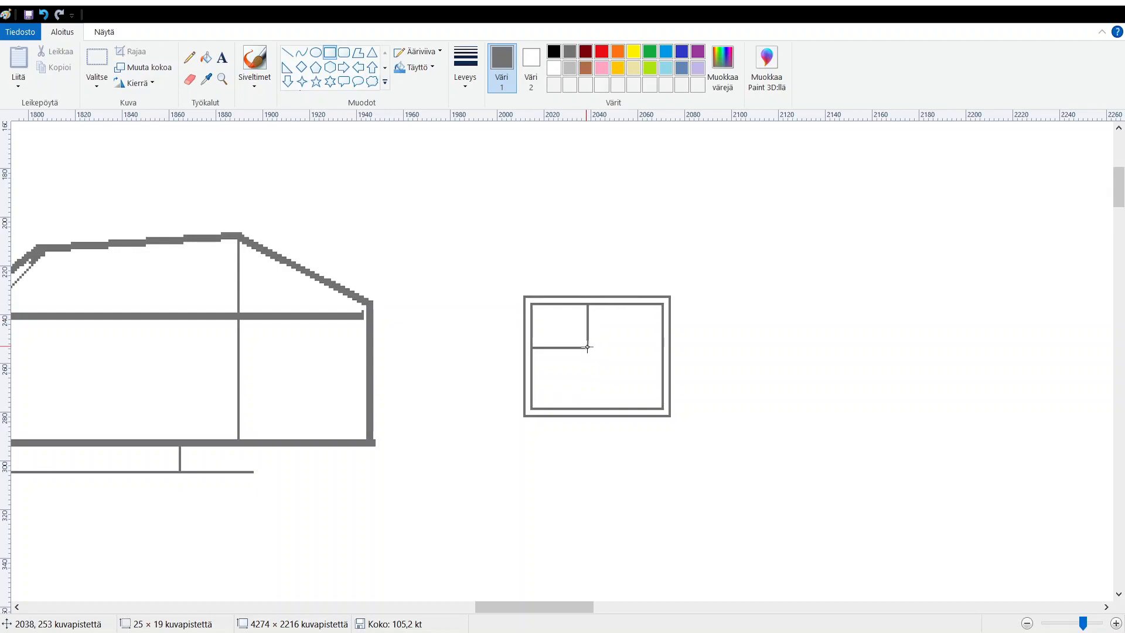
left_click_drag(587, 347, 585, 347)
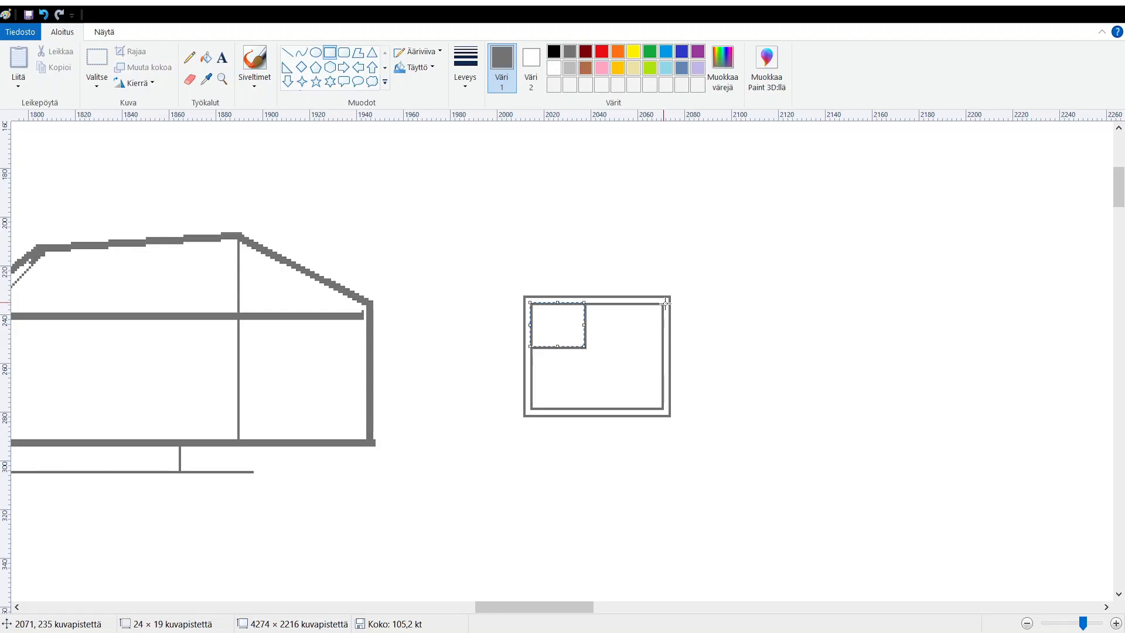
left_click_drag(661, 305, 605, 350)
Draw a pane of about 24 × 21 px in the inner rectangle's lower left corner and another fitted to its lower right corner.
left_click_drag(532, 408, 587, 359)
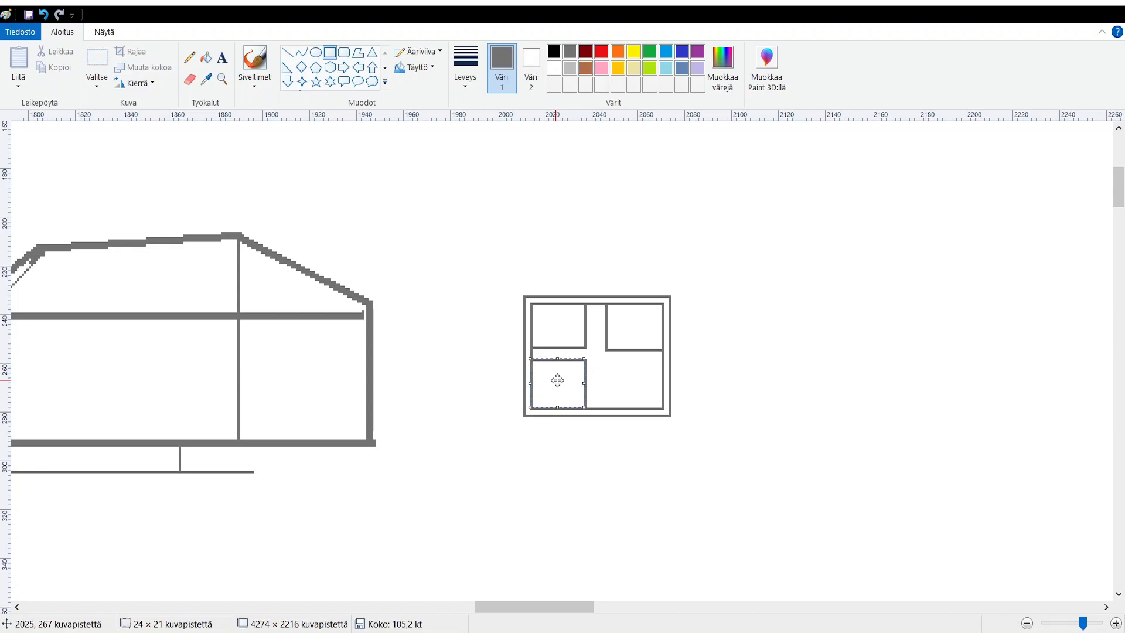
left_click(607, 381)
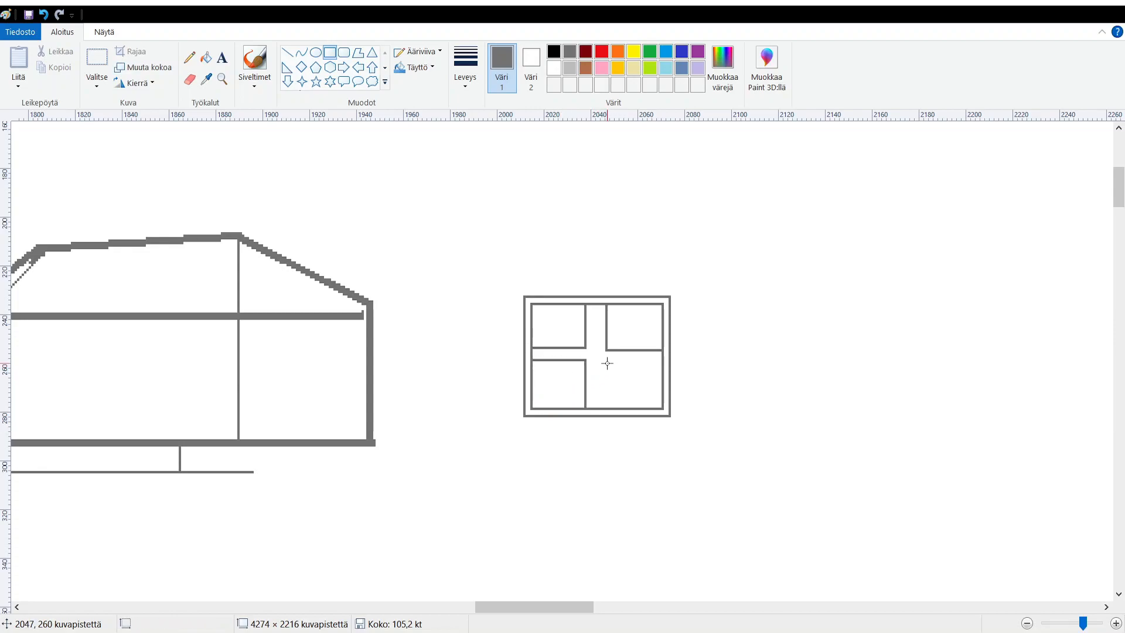
left_click_drag(602, 361, 662, 406)
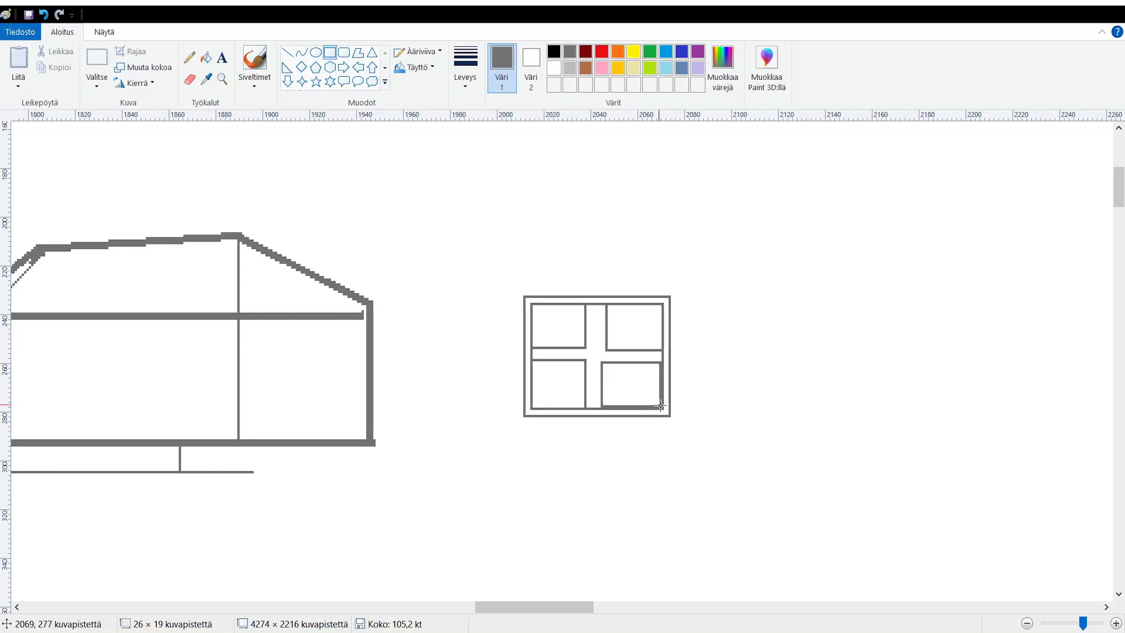
left_click_drag(660, 406, 662, 406)
left_click_drag(662, 407, 662, 407)
left_click(497, 247)
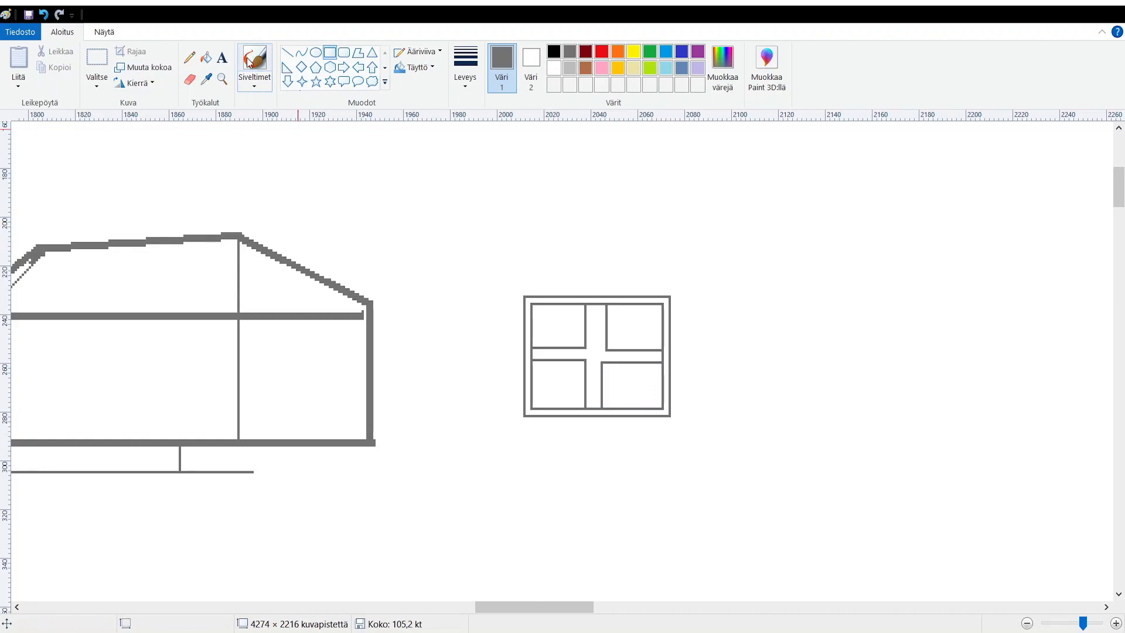
Scribble short dark grey pencil strokes along the cross-shaped gap between the panes and around all four sides of the frame's border.
left_click(189, 57)
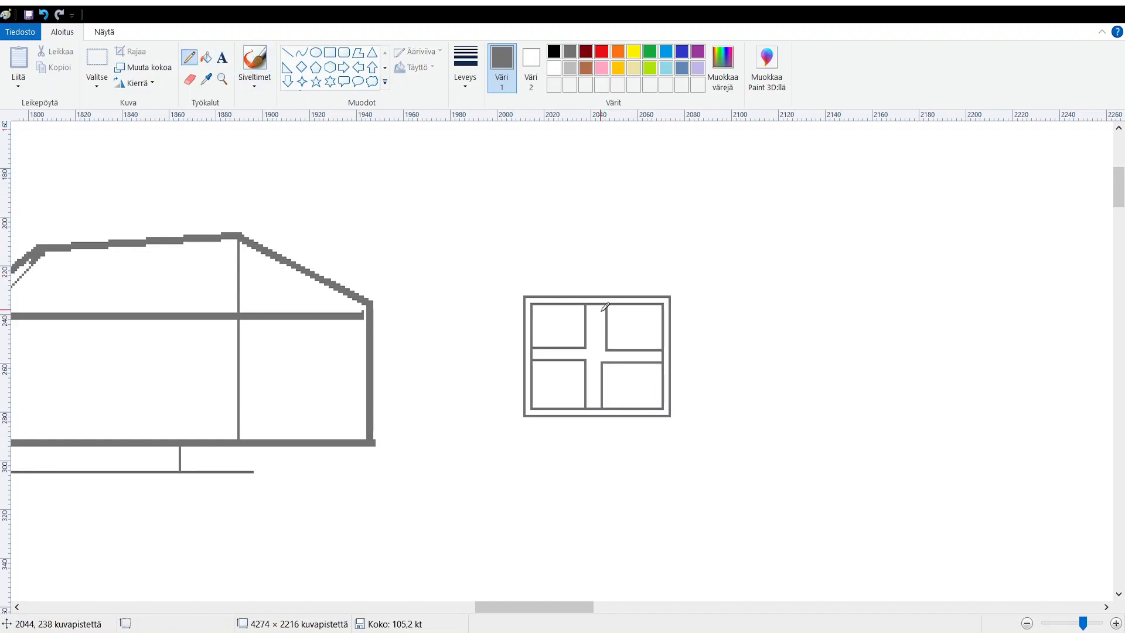
left_click_drag(595, 308, 591, 313)
left_click_drag(590, 335, 594, 407)
mouse_move(535, 356)
left_mouse_down()
mouse_move(649, 356)
mouse_move(668, 332)
left_mouse_up()
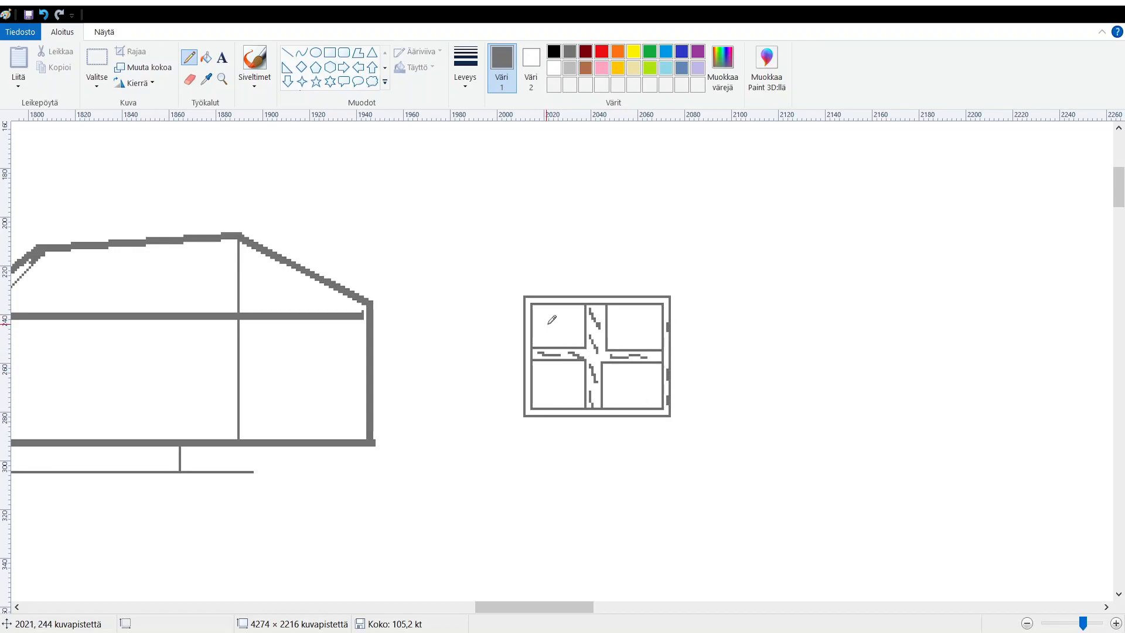
left_click_drag(529, 312, 531, 324)
left_click_drag(527, 365, 532, 406)
left_click_drag(569, 299, 602, 299)
left_click_drag(554, 406, 628, 413)
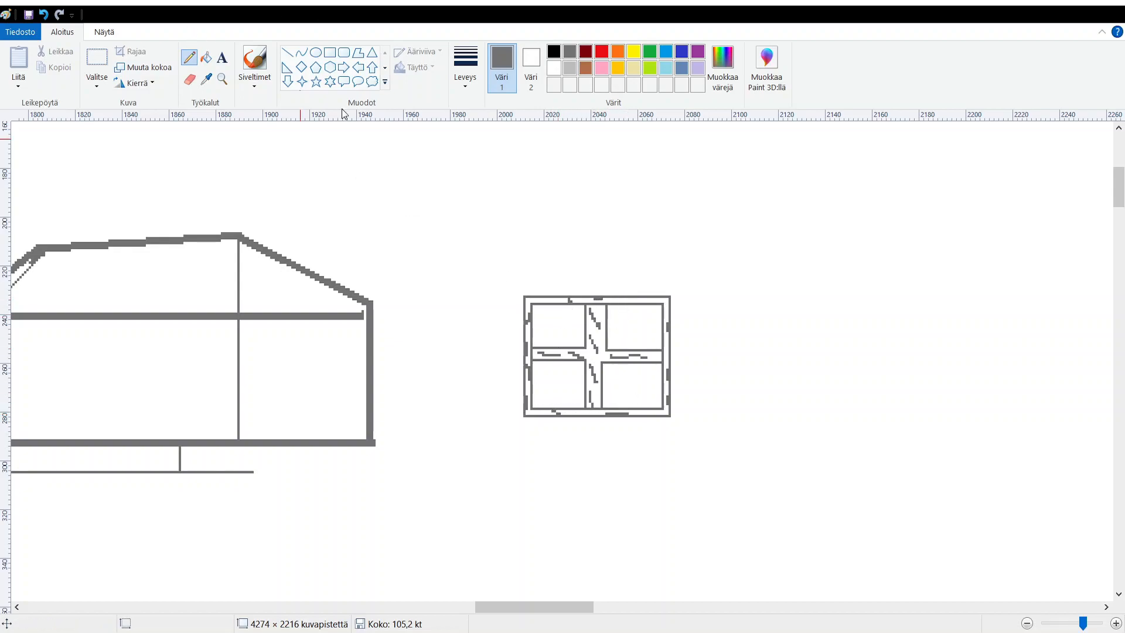
Draw two parallel vertical lines about 30 px long down from the middle of the frame's lower edge.
left_click(287, 52)
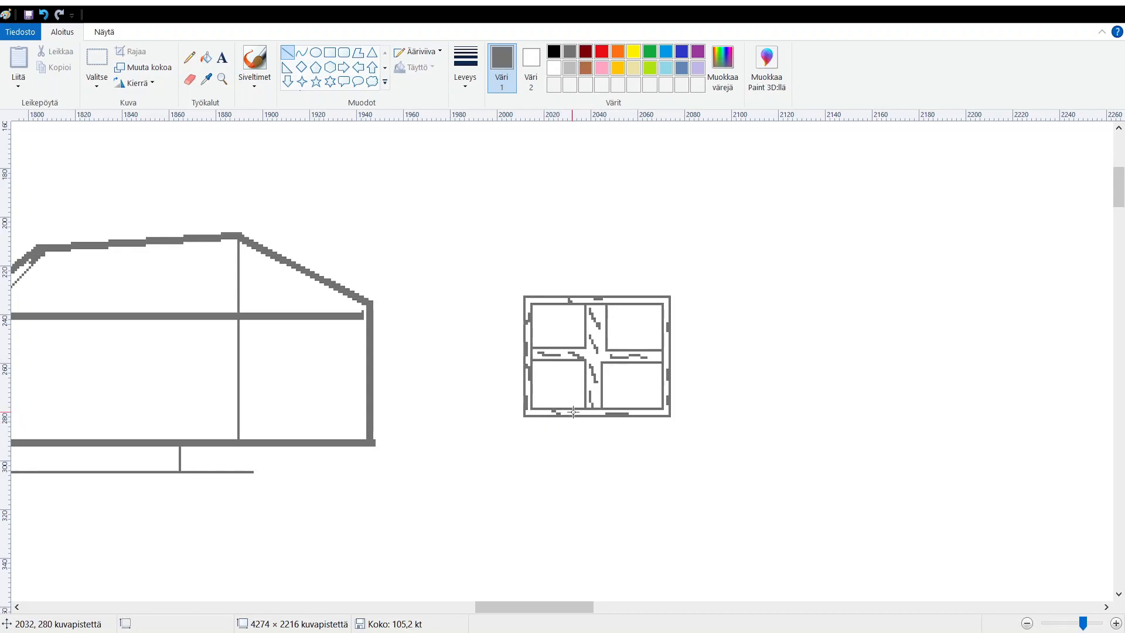
left_click_drag(583, 415, 582, 483)
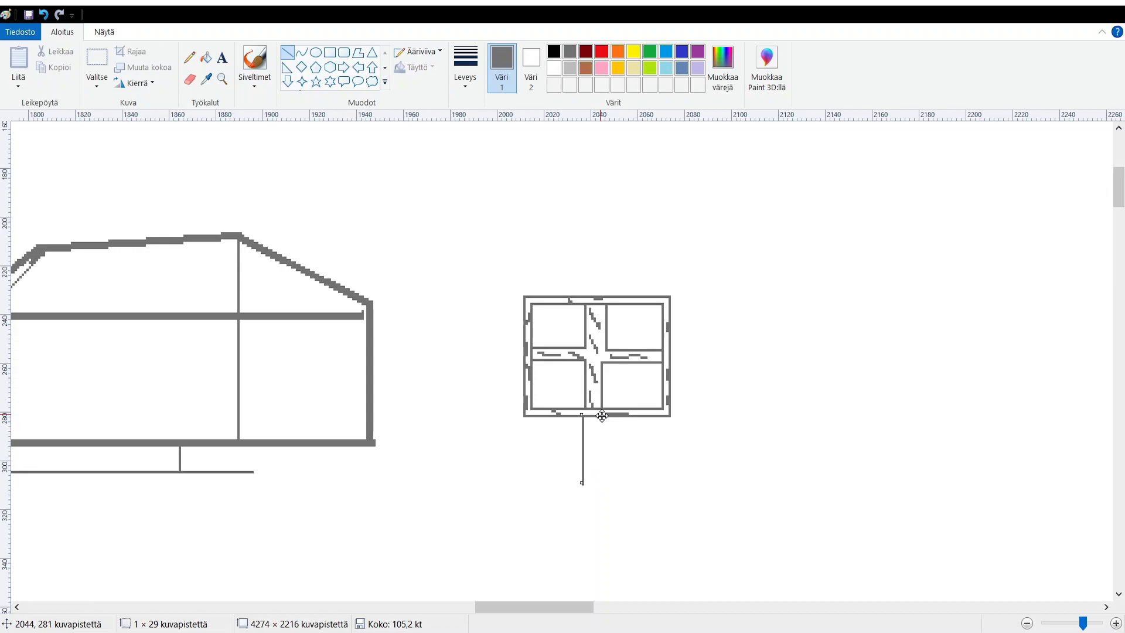
mouse_move(603, 416)
left_mouse_down()
mouse_move(604, 486)
mouse_move(601, 453)
left_mouse_up()
left_click(557, 428)
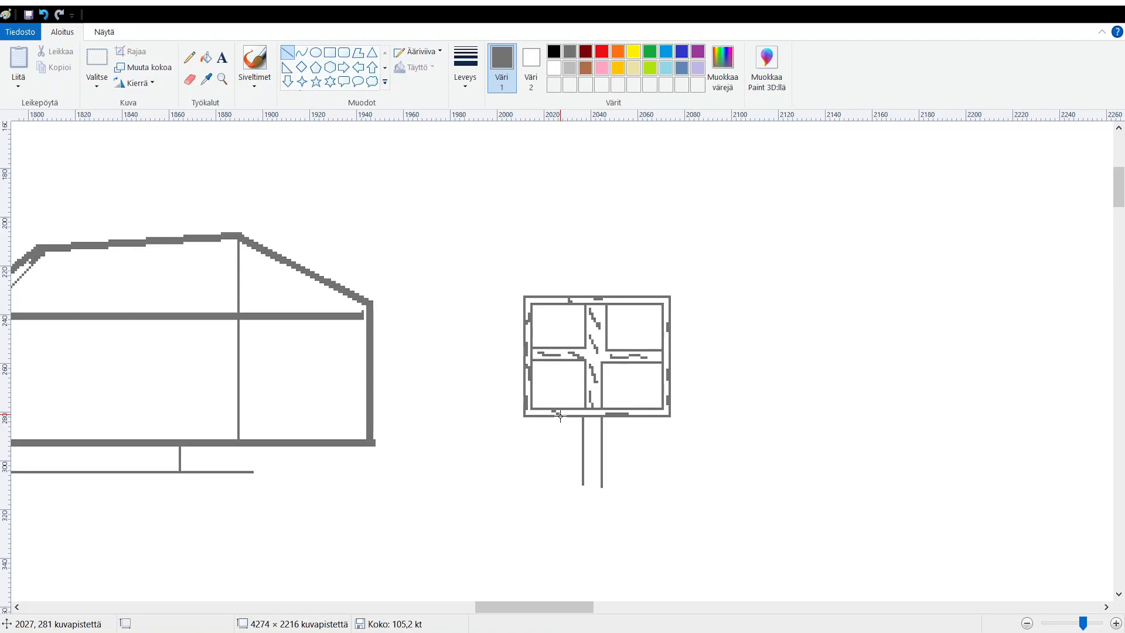
Draw a pair of outward-slanting legs about 28 px tall on each side of the two vertical supports under the frame.
left_click_drag(558, 416, 538, 481)
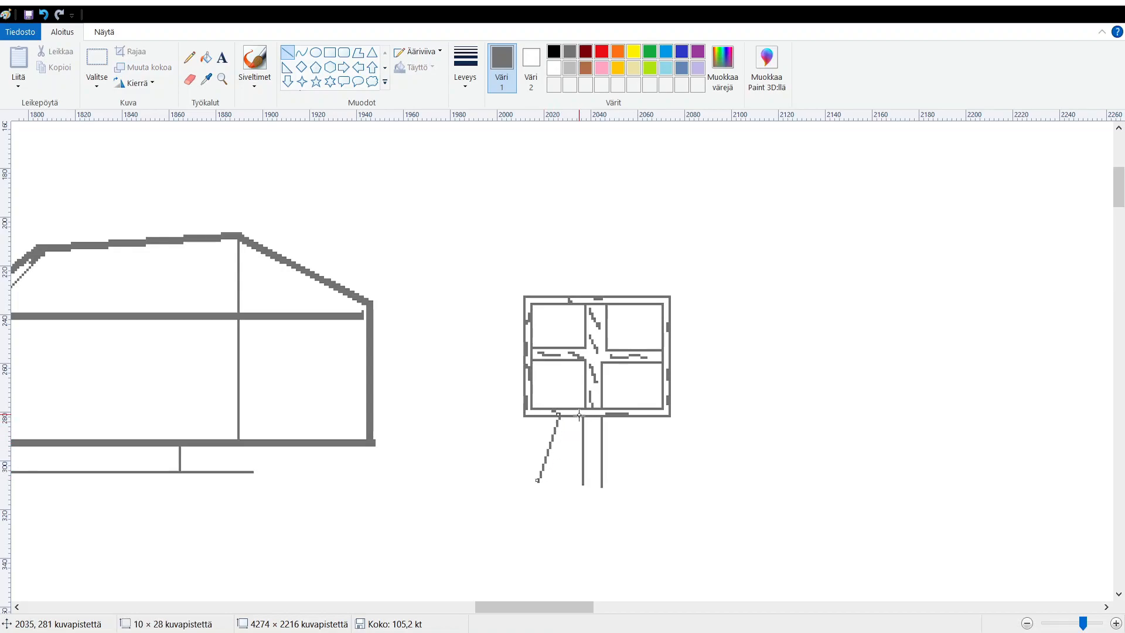
left_click(612, 436)
left_click_drag(573, 416, 549, 481)
left_click_drag(625, 415, 645, 482)
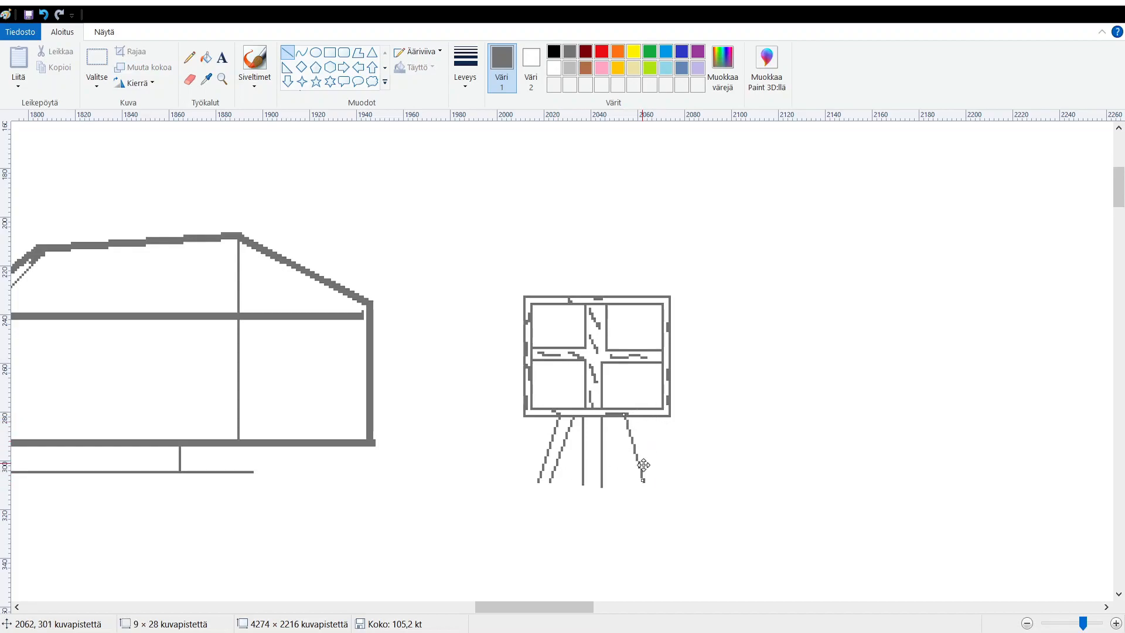
left_click_drag(635, 416, 652, 478)
Draw a horizontal base line about 58 px long across the feet of the legs.
left_click_drag(530, 482, 668, 485)
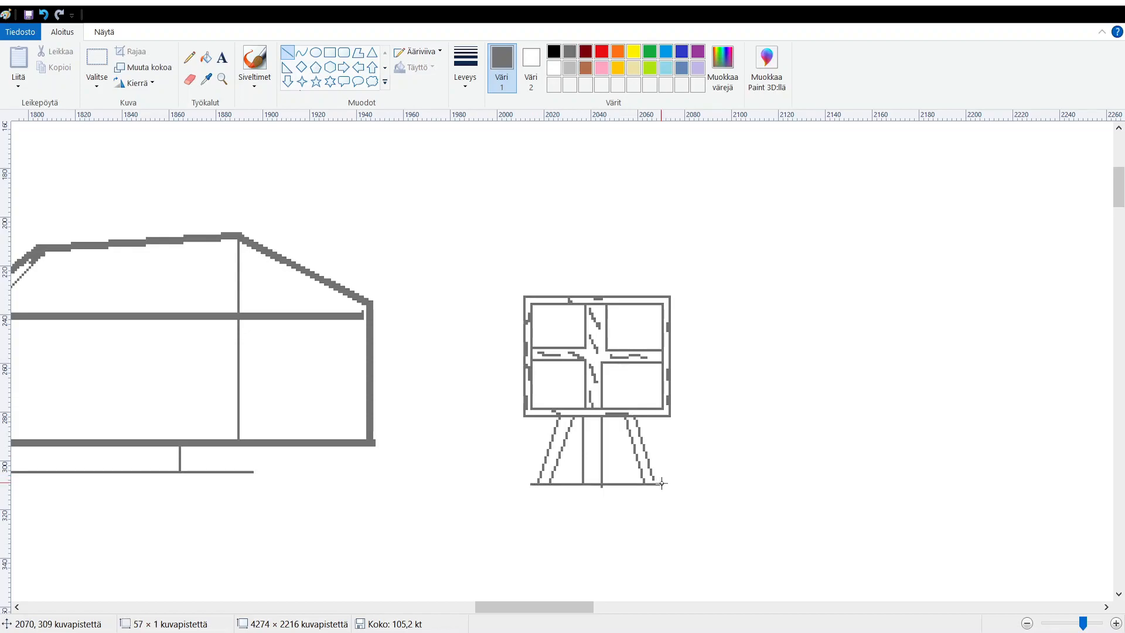
left_click_drag(665, 483, 666, 484)
left_click(701, 444)
Switch the drawing colour to black for line work on the plain curved column below and beyond the black turret.
scroll(439, 407, "down", 3)
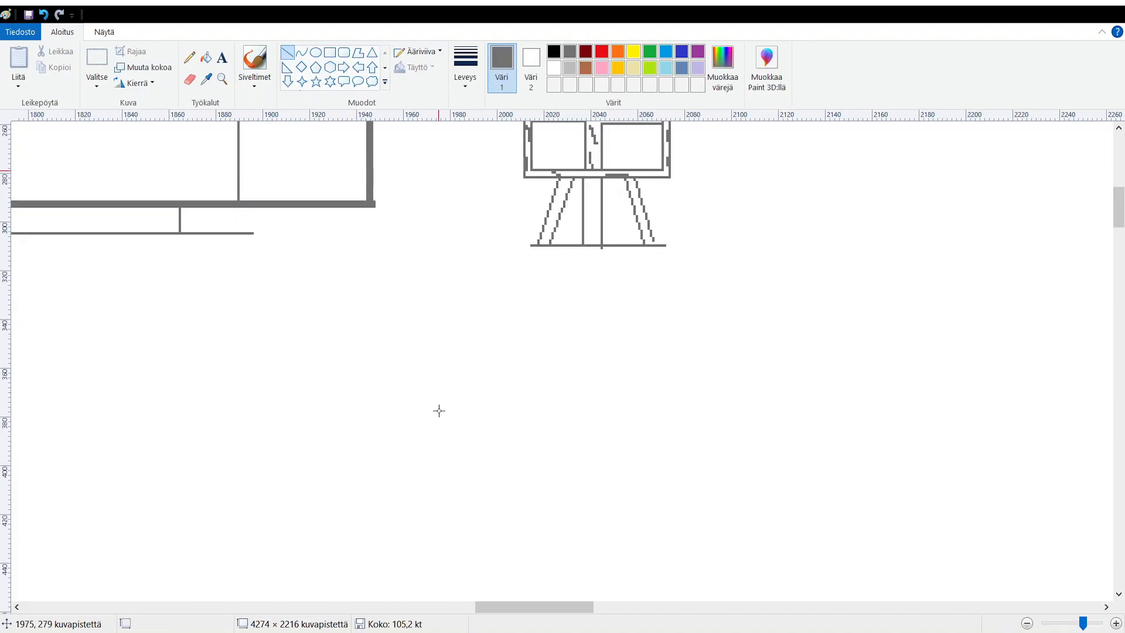
scroll(522, 334, "down", 5)
scroll(486, 410, "up", 2)
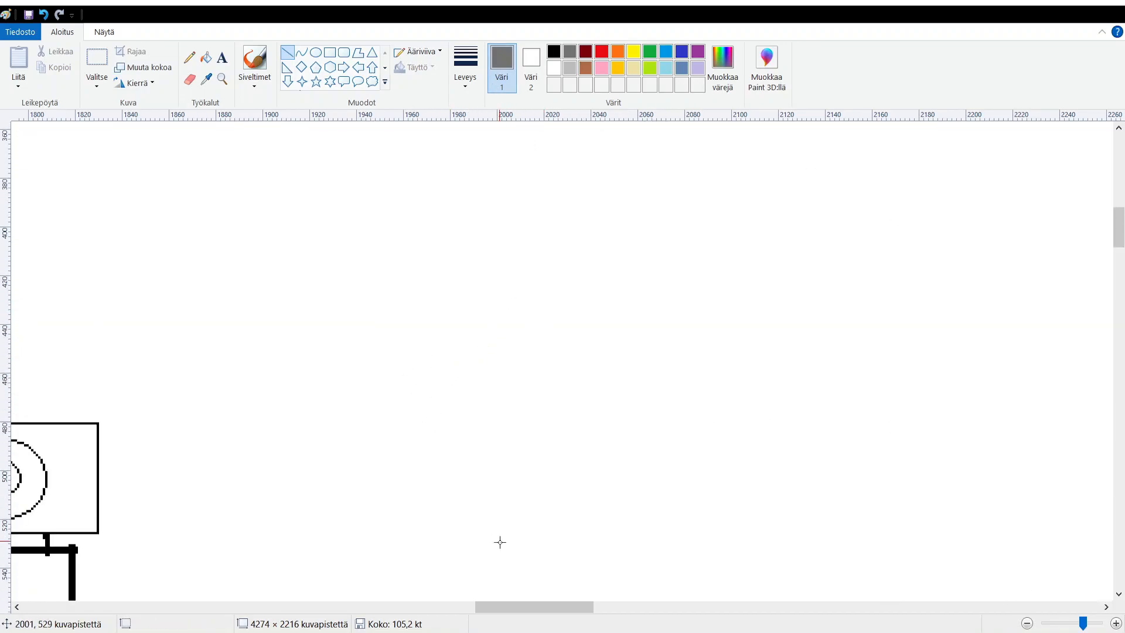
left_click_drag(519, 607, 480, 608)
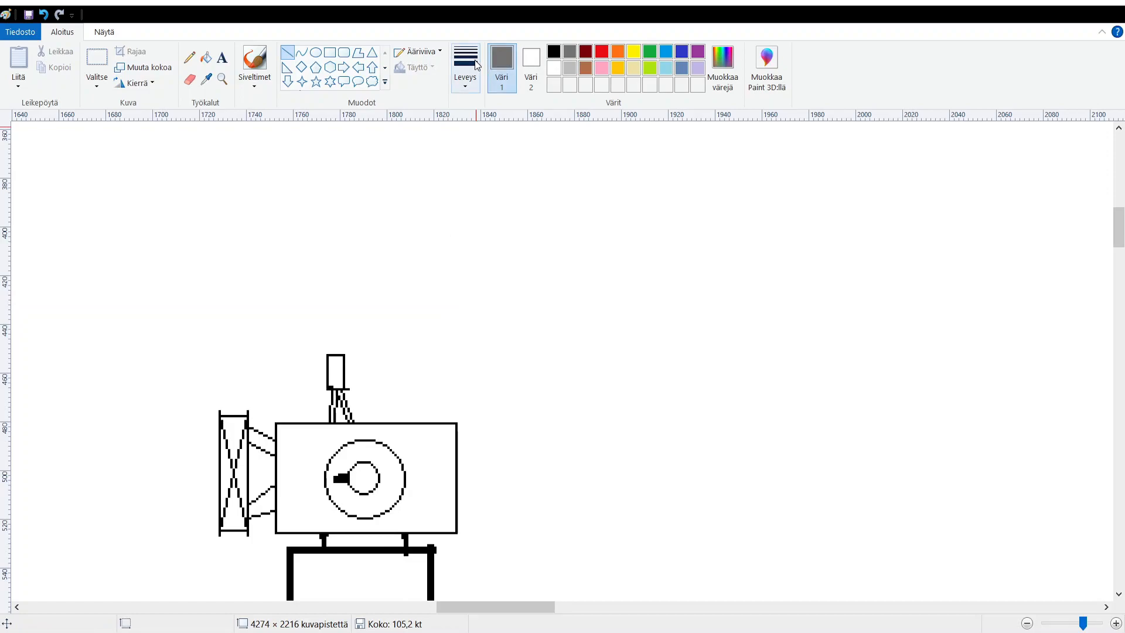
left_click(556, 52)
scroll(635, 296, "down", 2)
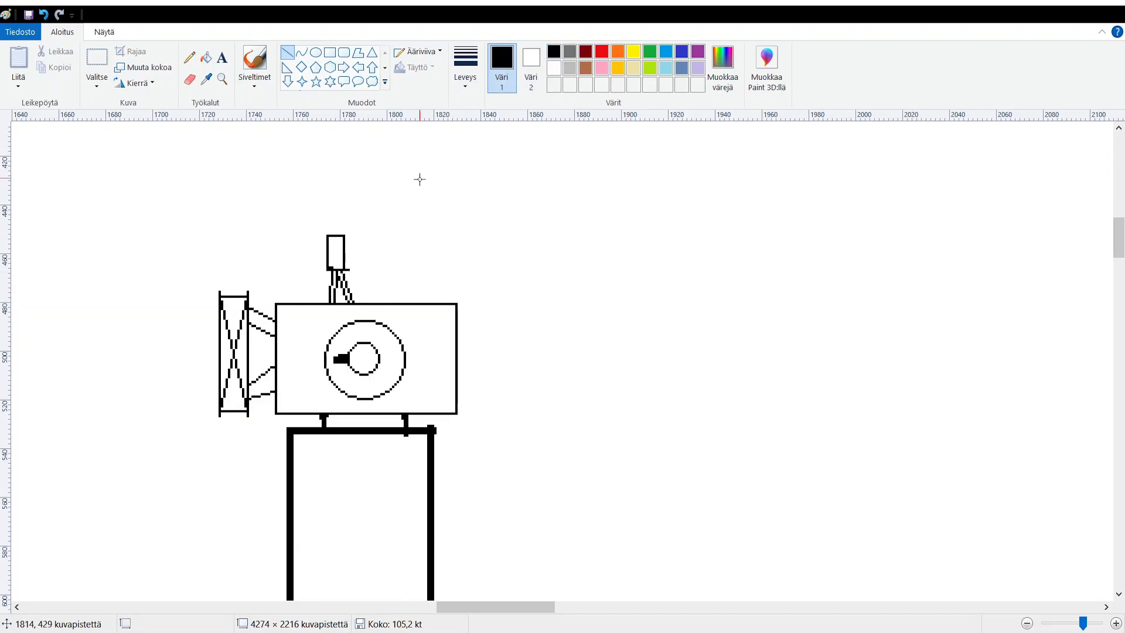
scroll(665, 314, "down", 5)
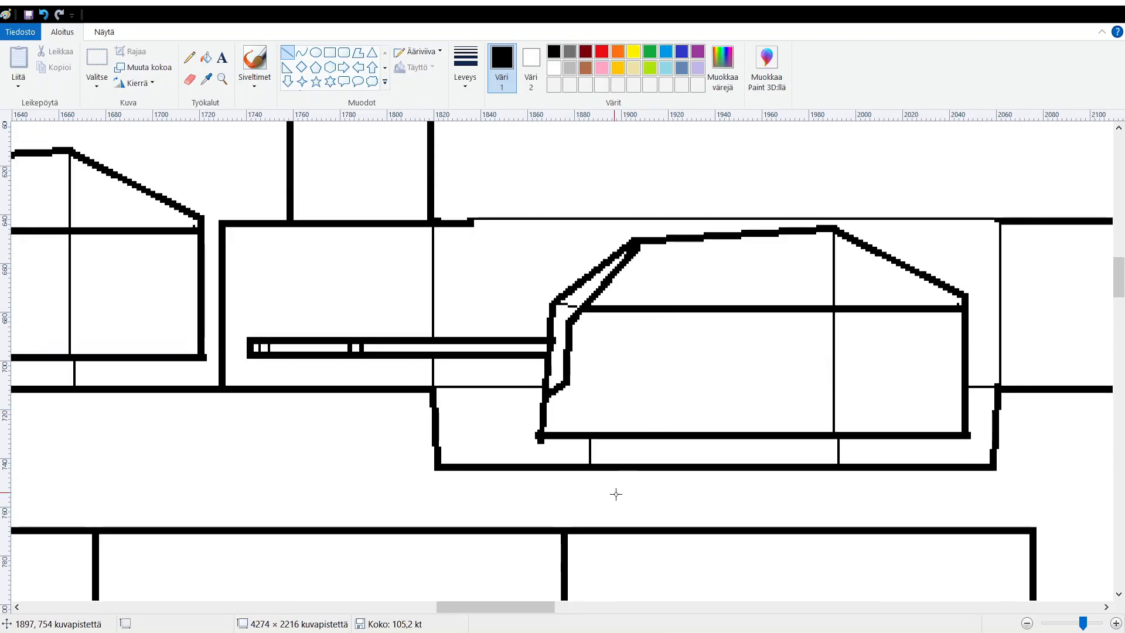
left_click_drag(480, 606, 553, 596)
scroll(650, 404, "down", 3)
scroll(650, 404, "down", 2)
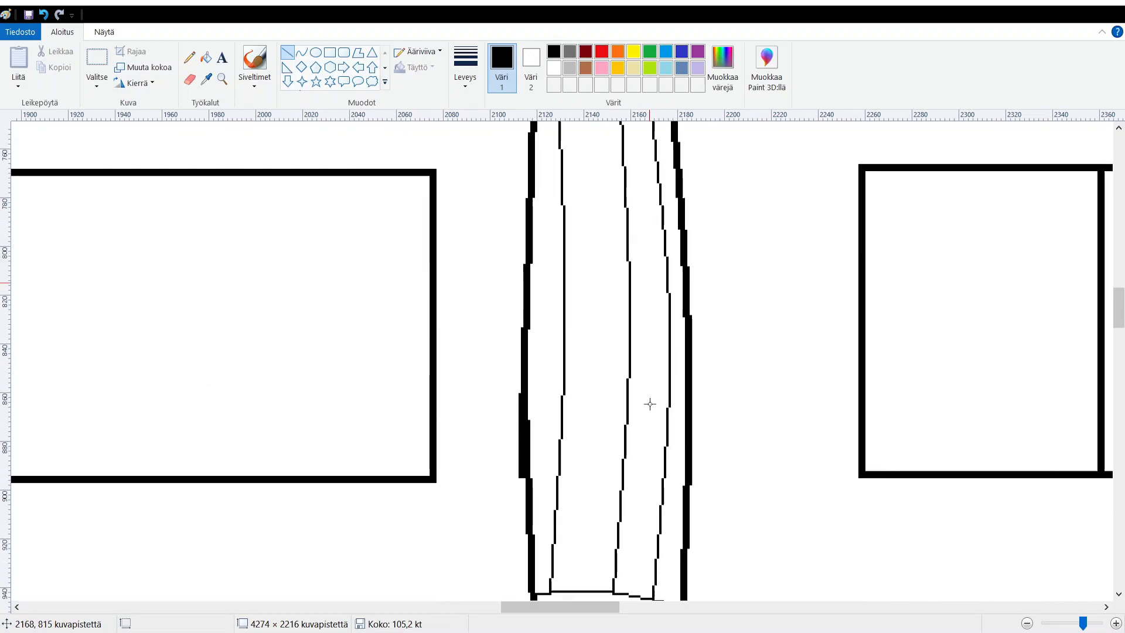
Draw a thin black horizontal line about 36 px long inward from the plain curved column's left edge, using the panelled column as reference.
left_click_drag(611, 607, 381, 612)
scroll(558, 477, "down", 2)
scroll(638, 442, "up", 2)
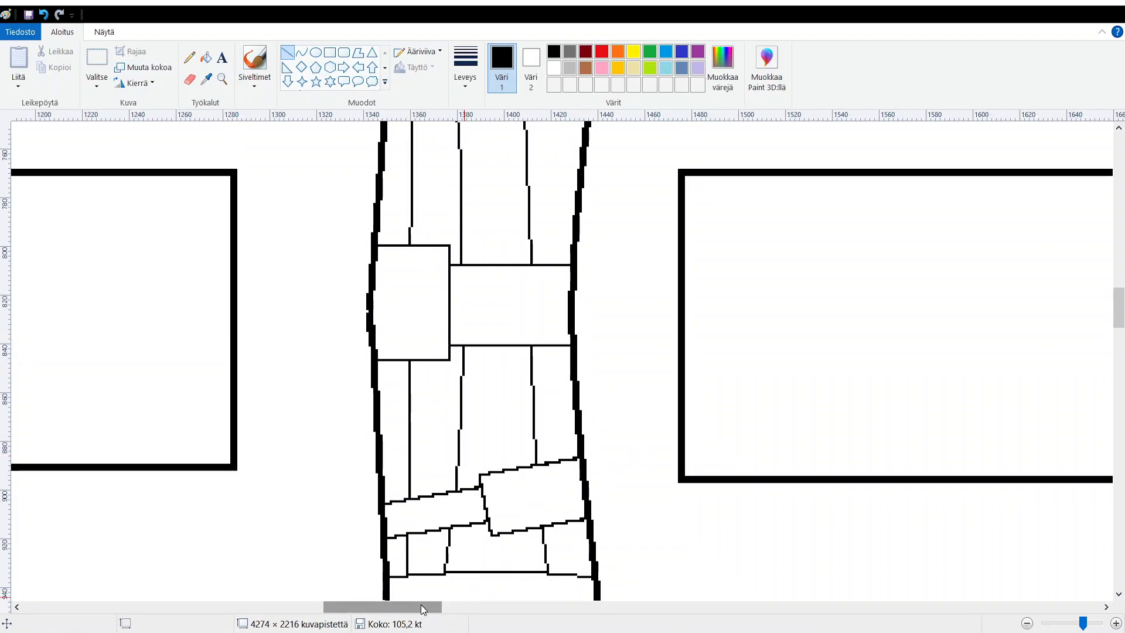
left_click_drag(421, 607, 546, 597)
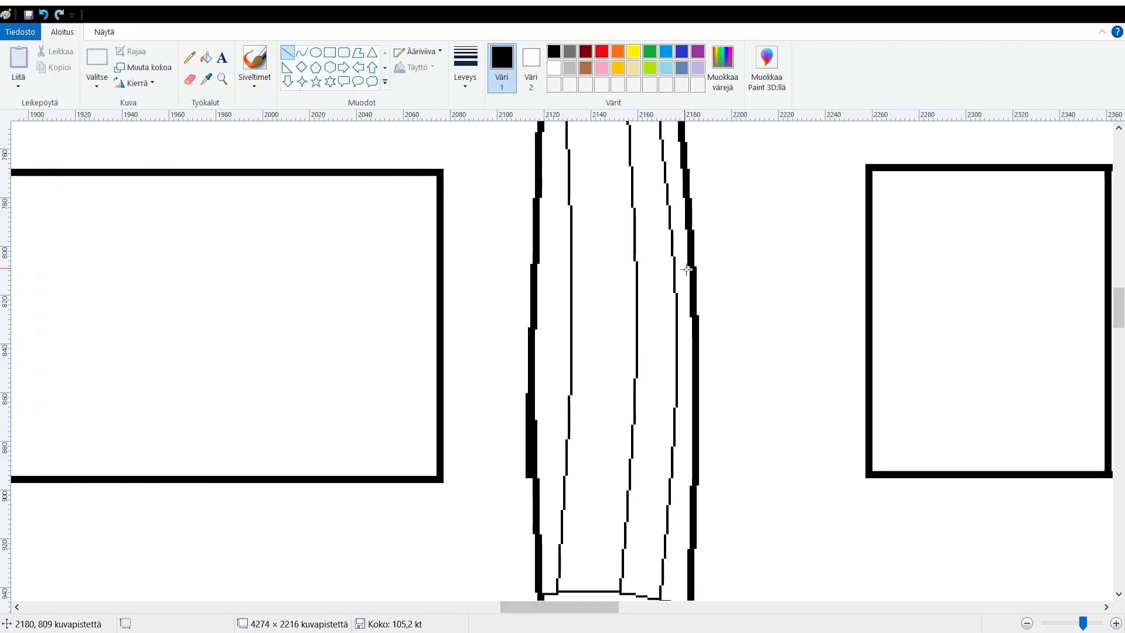
scroll(536, 263, "up", 2)
scroll(535, 264, "down", 2)
left_click_drag(535, 268, 618, 270)
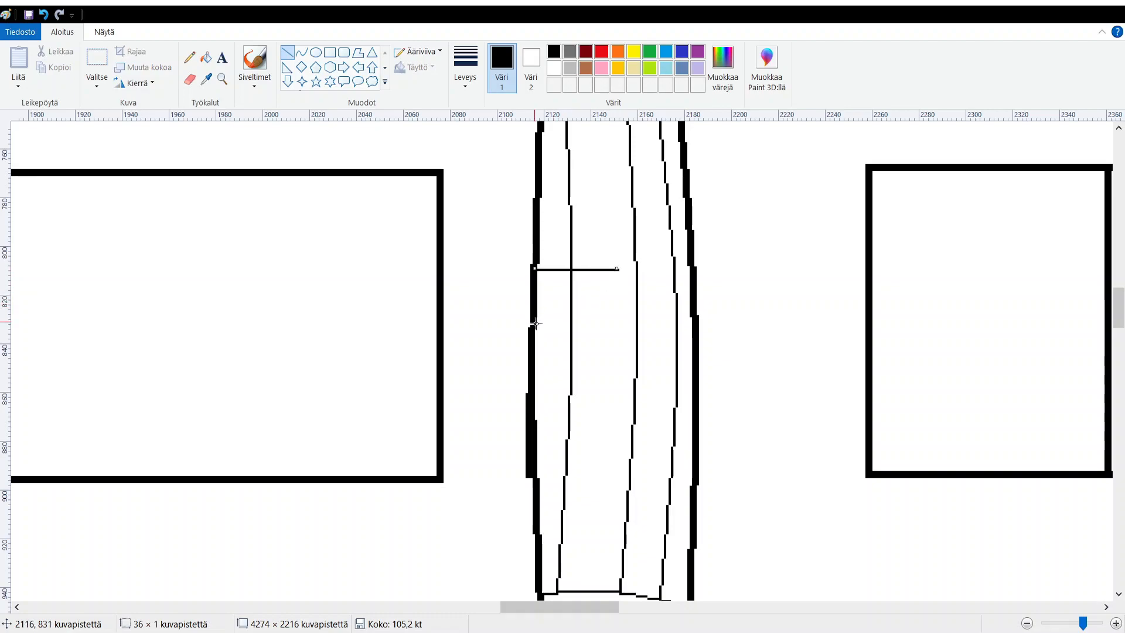
left_click_drag(535, 326, 620, 325)
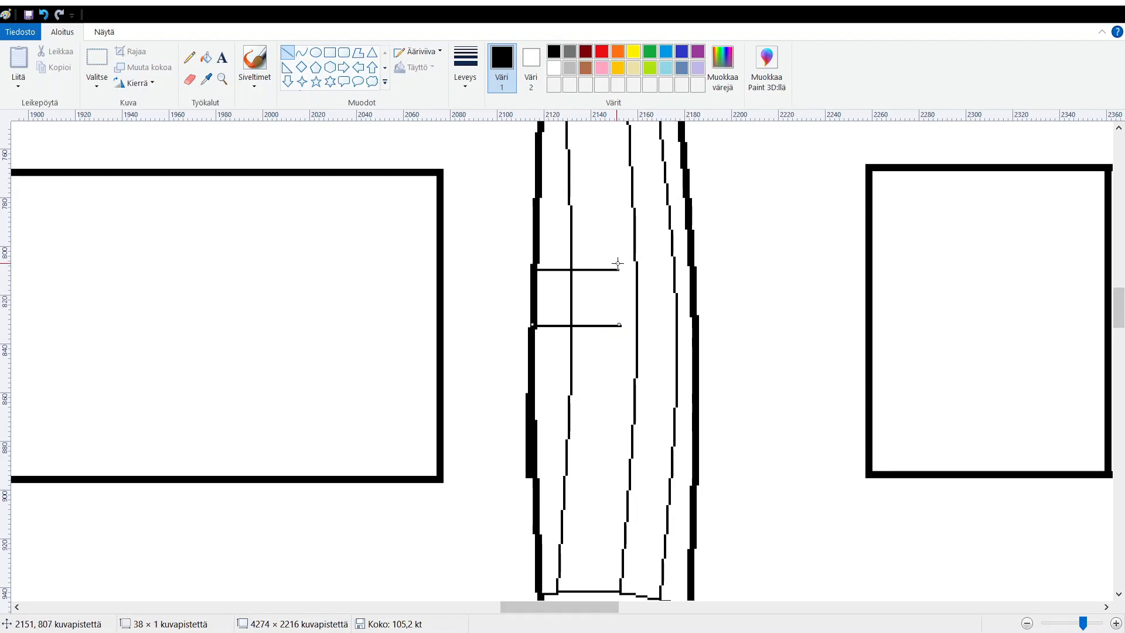
left_click_drag(618, 265, 617, 332)
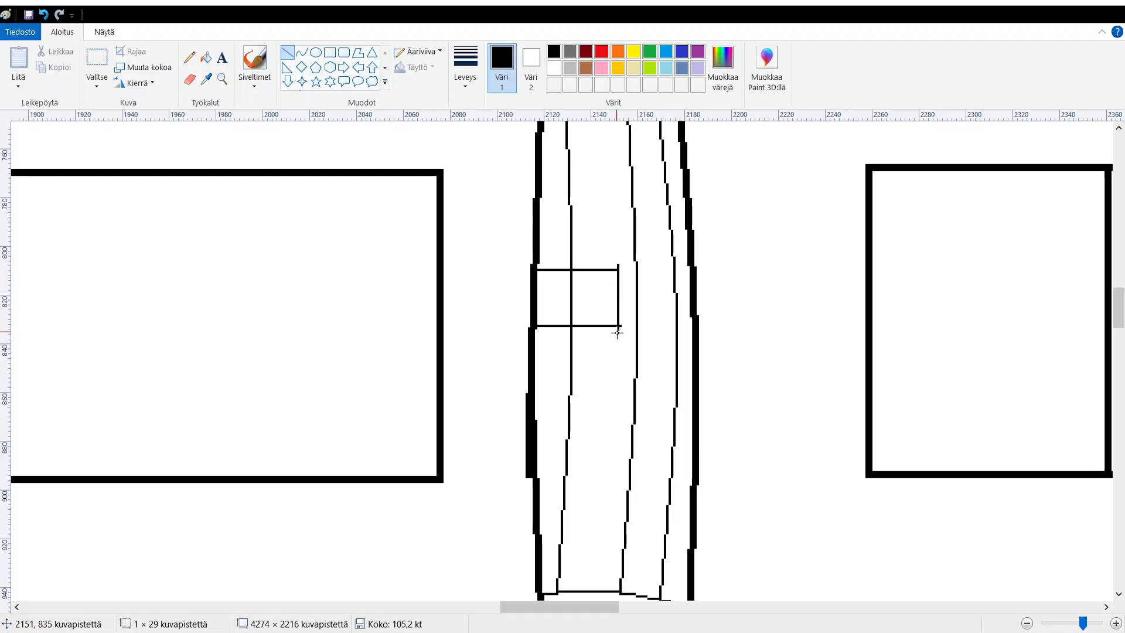
left_click(634, 265)
left_click_drag(619, 264, 690, 261)
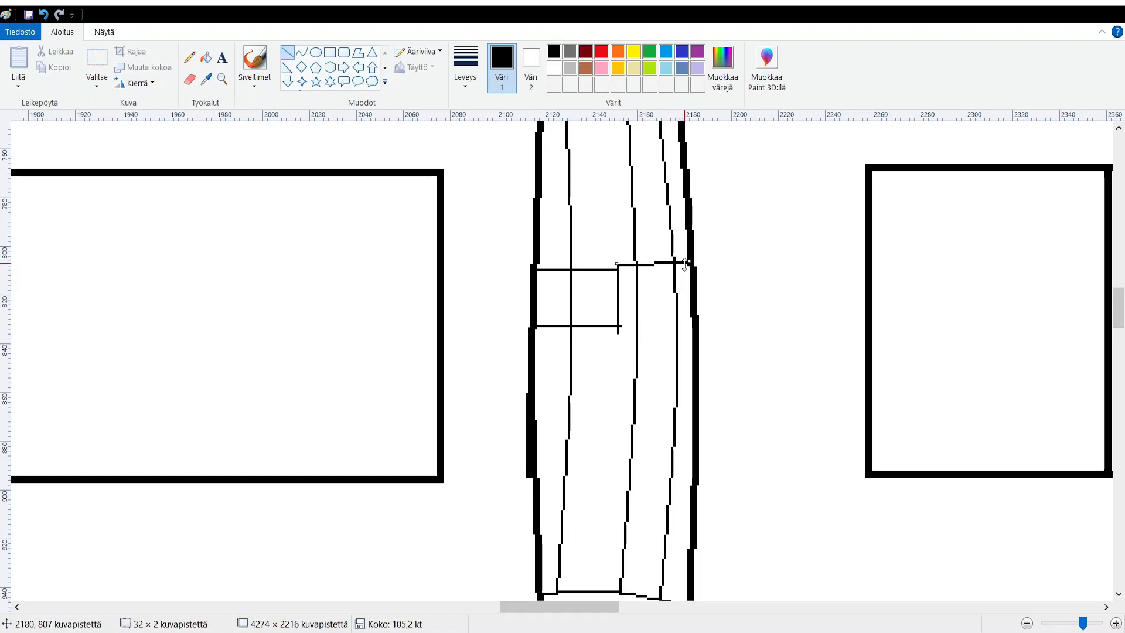
left_click_drag(689, 262, 689, 266)
left_click_drag(689, 267, 689, 265)
left_click_drag(548, 606, 395, 601)
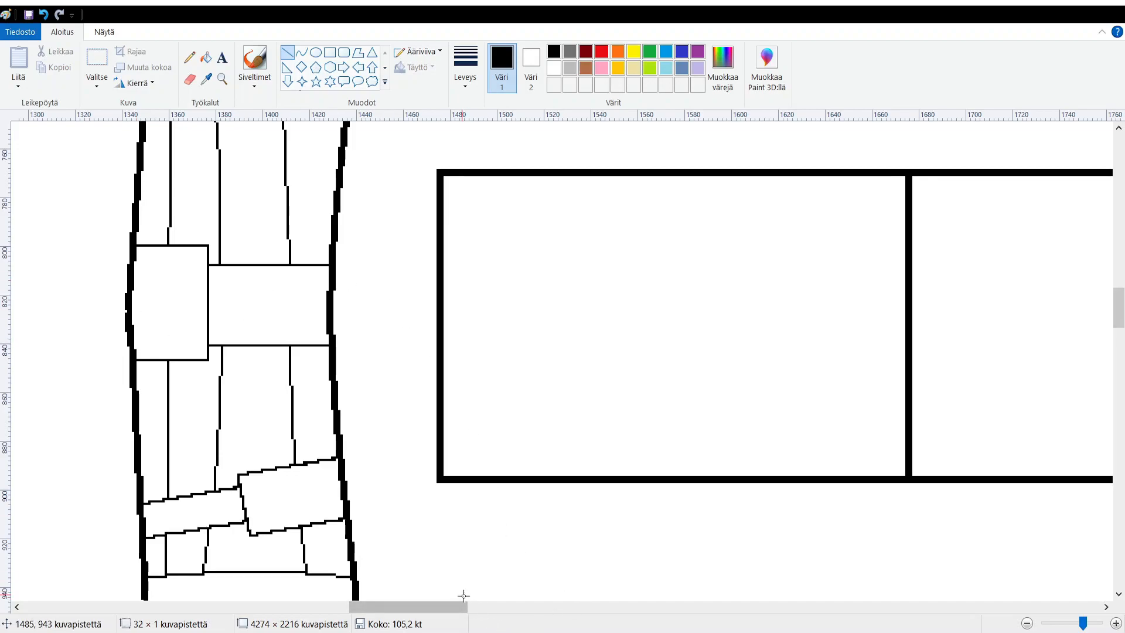
left_click_drag(459, 609, 604, 599)
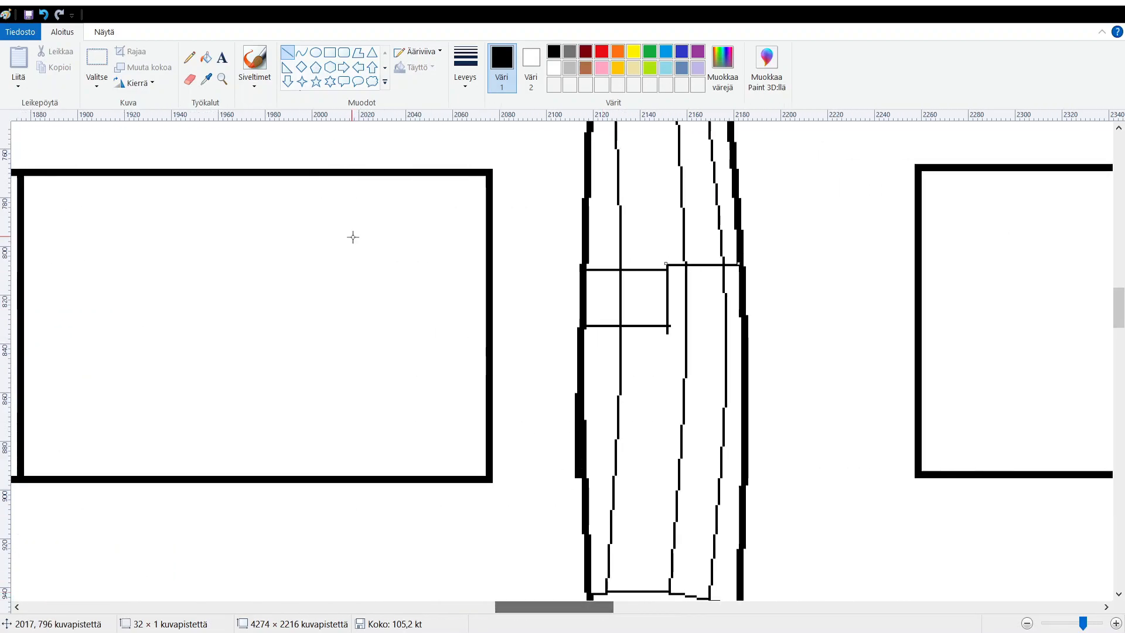
left_click(47, 16)
left_click(47, 17)
left_click(47, 16)
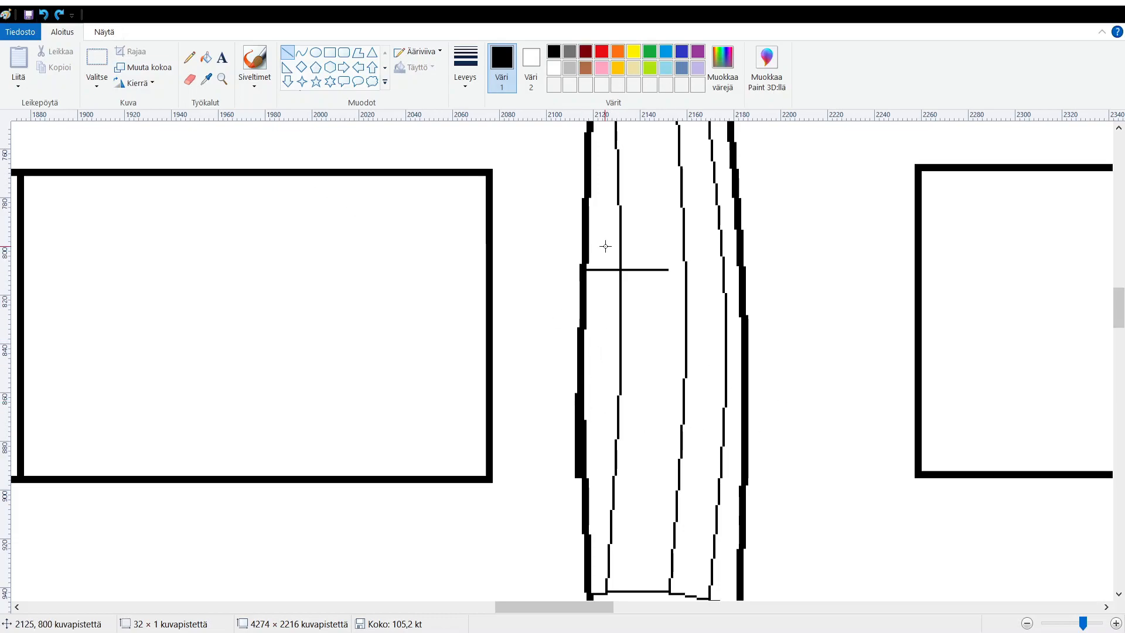
Draw a horizontal line about 32 px long from the column's middle to its right edge, slightly higher than the existing left line.
left_click_drag(518, 606, 396, 605)
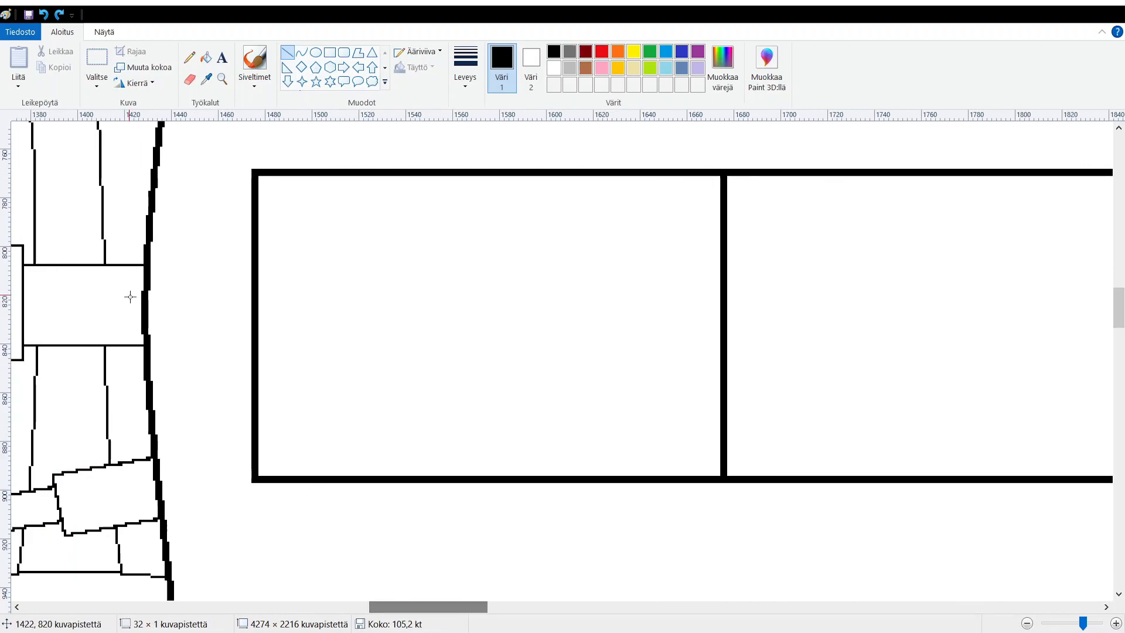
mouse_move(22, 245)
left_mouse_down()
mouse_move(22, 356)
mouse_move(23, 293)
left_mouse_up()
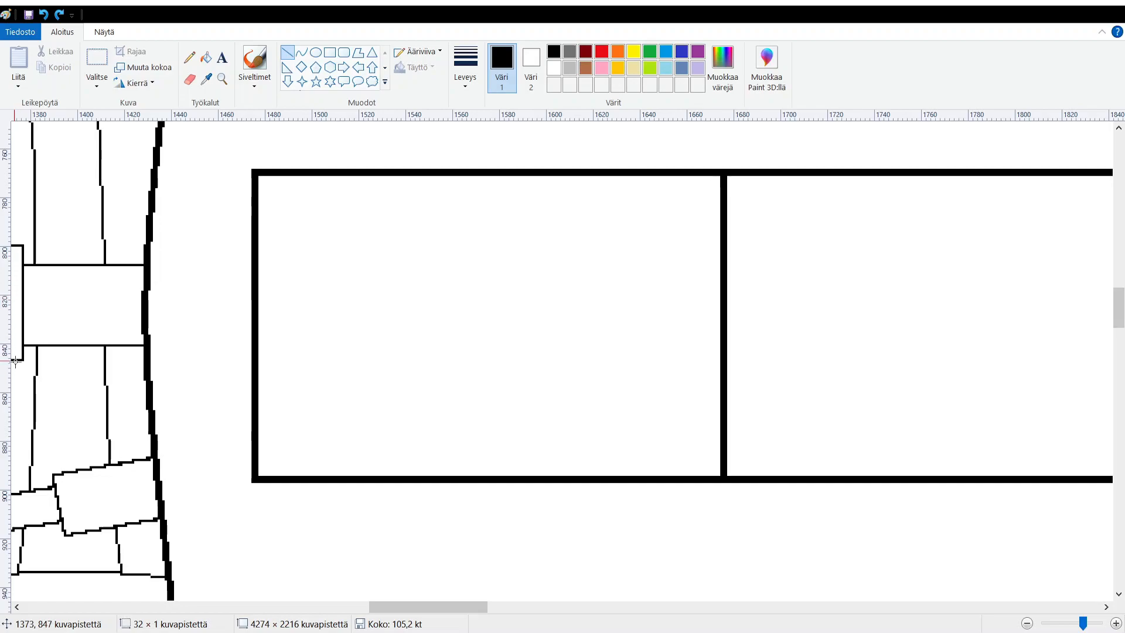
left_click_drag(387, 607, 555, 601)
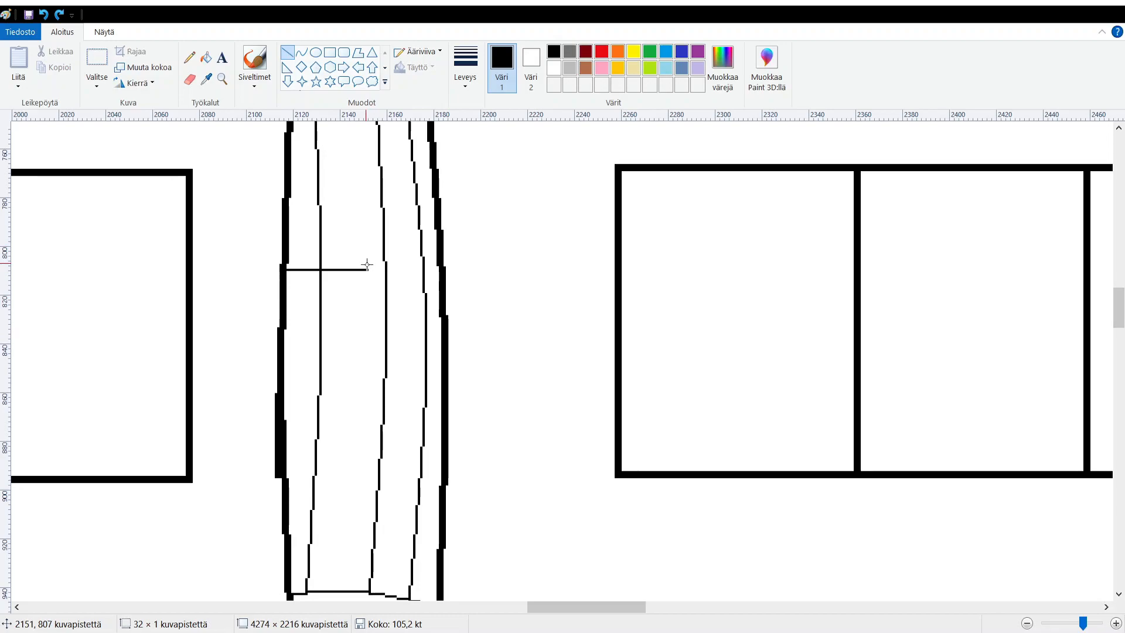
mouse_move(368, 263)
left_mouse_down()
mouse_move(370, 321)
mouse_move(390, 262)
mouse_move(441, 264)
mouse_move(399, 263)
left_mouse_up()
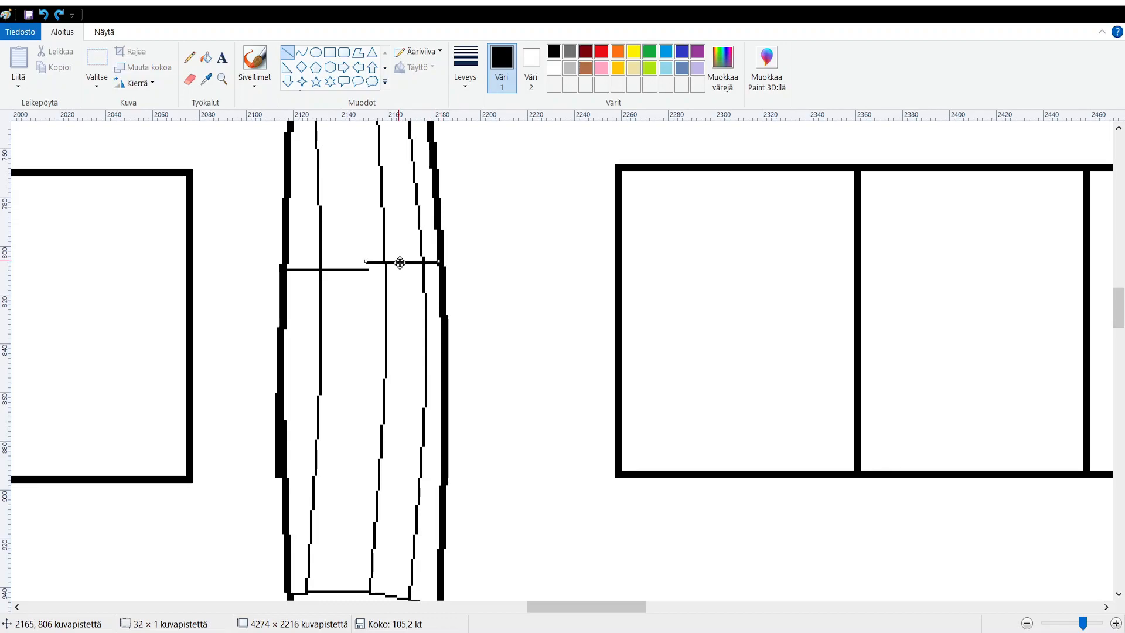
left_click(403, 289)
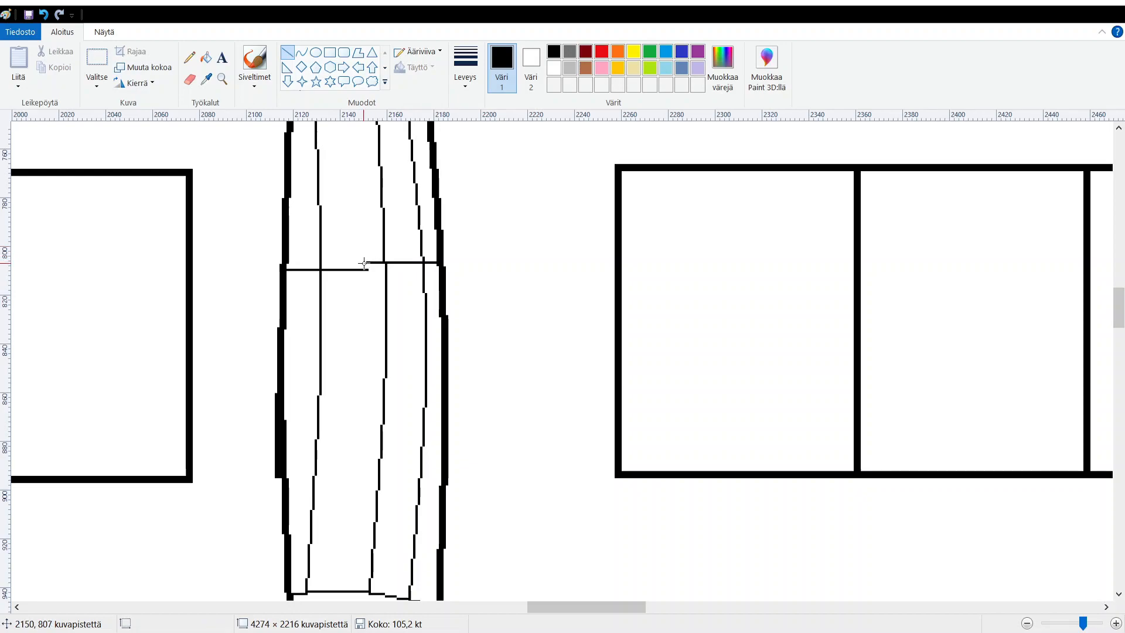
Draw a vertical line about 38 px down from where the two lines meet, and close the box with a 37 px line to the left edge.
left_click_drag(368, 262, 368, 330)
mouse_move(368, 338)
left_mouse_down()
mouse_move(369, 291)
mouse_move(370, 355)
left_mouse_up()
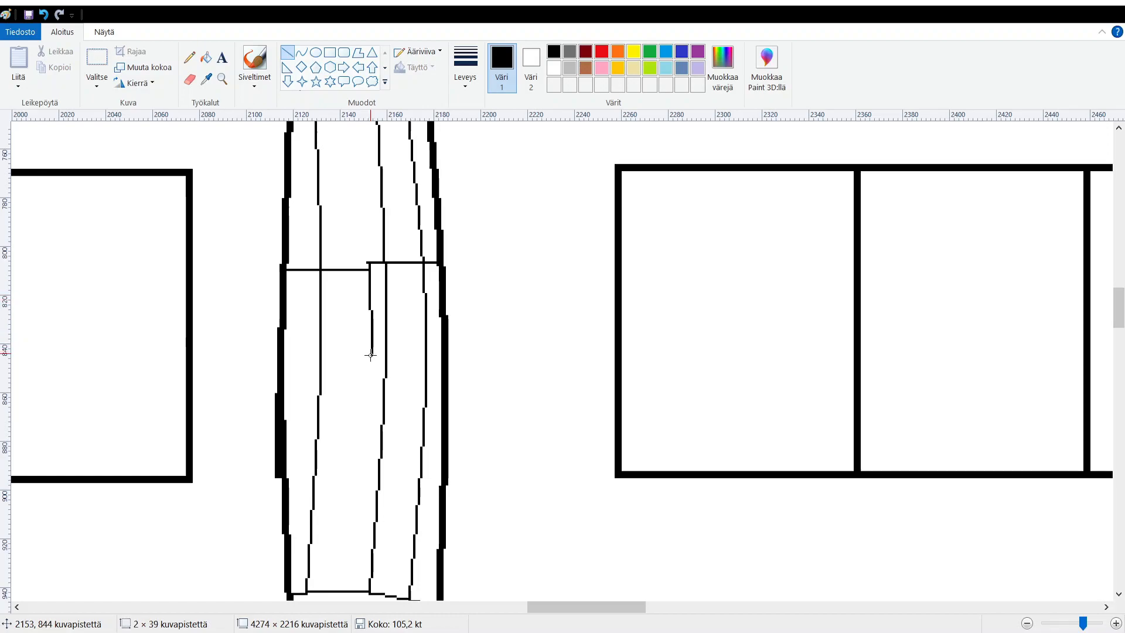
left_click_drag(371, 354, 370, 357)
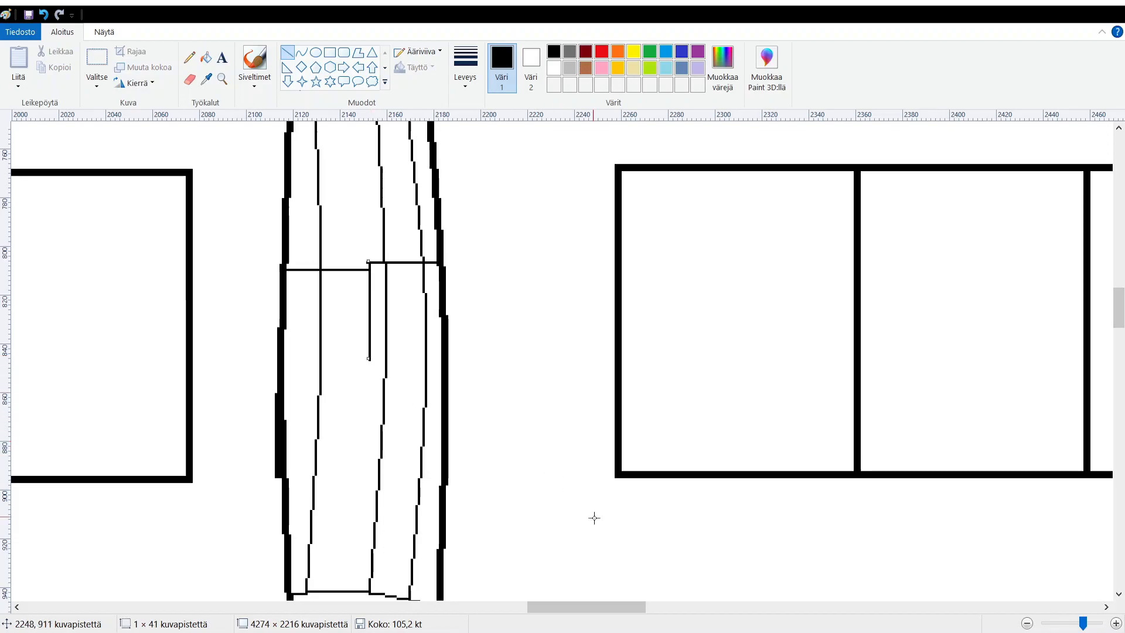
mouse_move(582, 610)
left_mouse_down()
mouse_move(409, 612)
mouse_move(575, 603)
left_mouse_up()
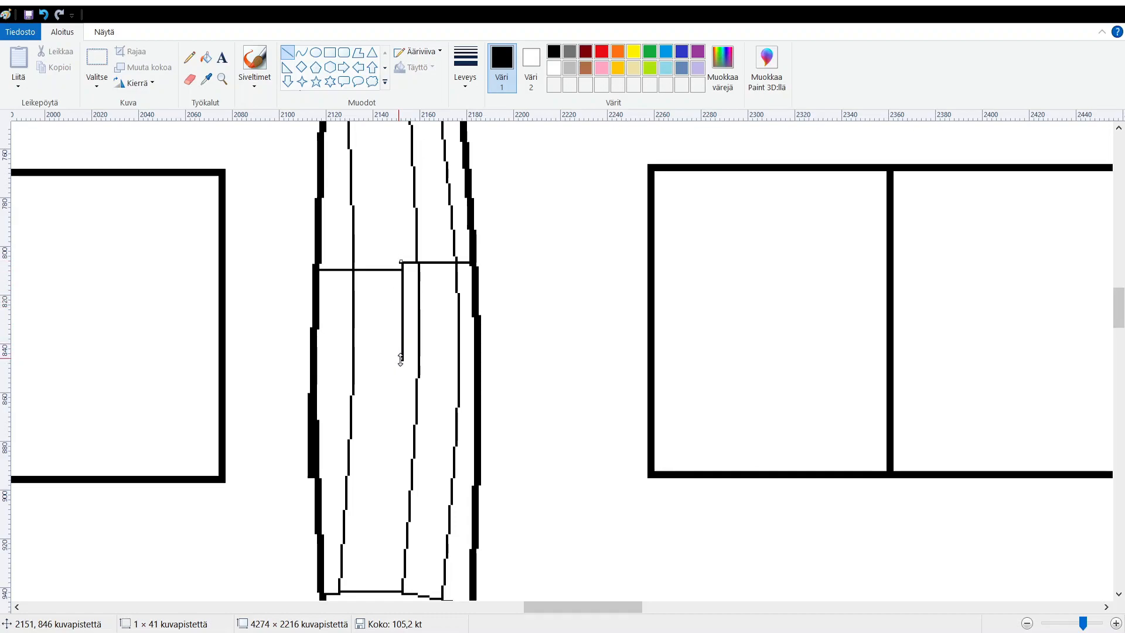
mouse_move(401, 359)
left_mouse_down()
mouse_move(401, 375)
mouse_move(402, 353)
left_mouse_up()
left_click(316, 347)
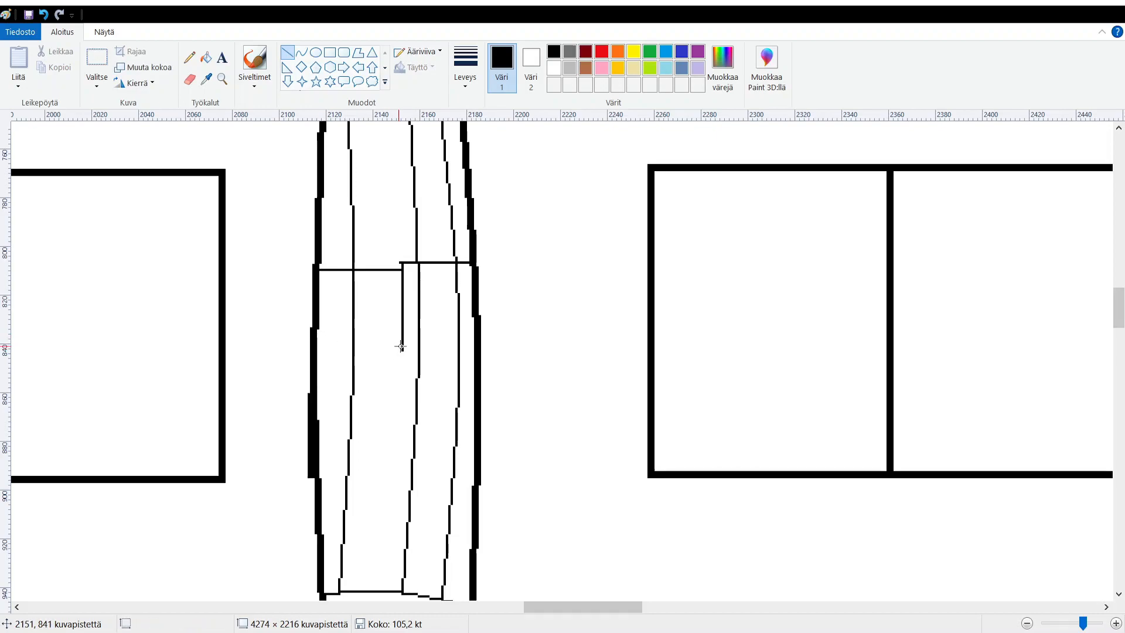
left_click_drag(401, 346, 317, 345)
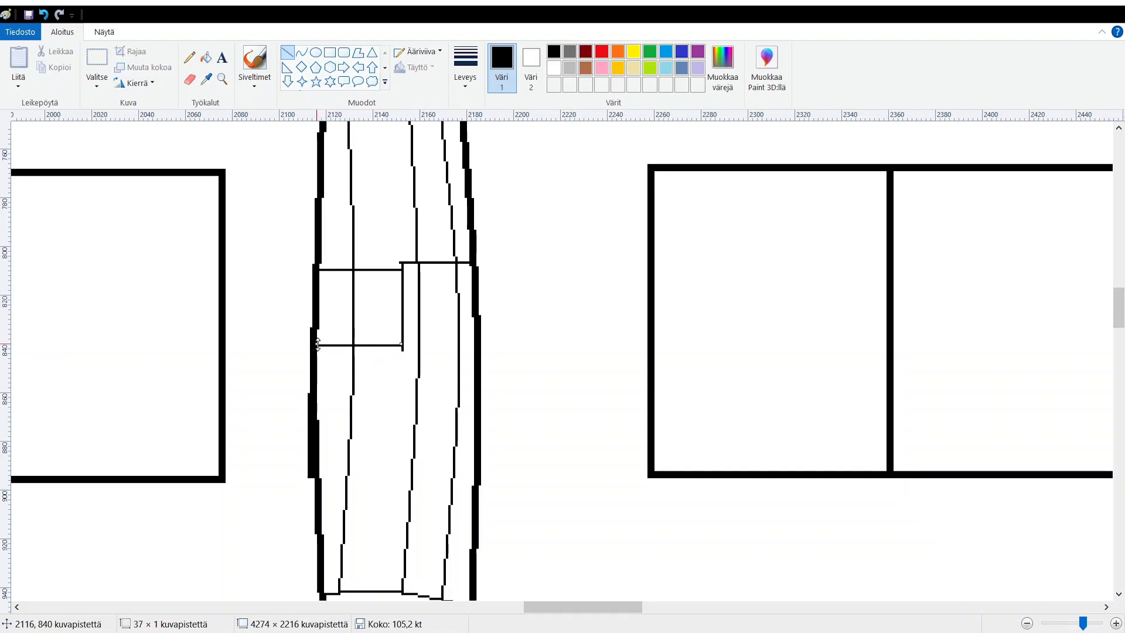
left_click(423, 378)
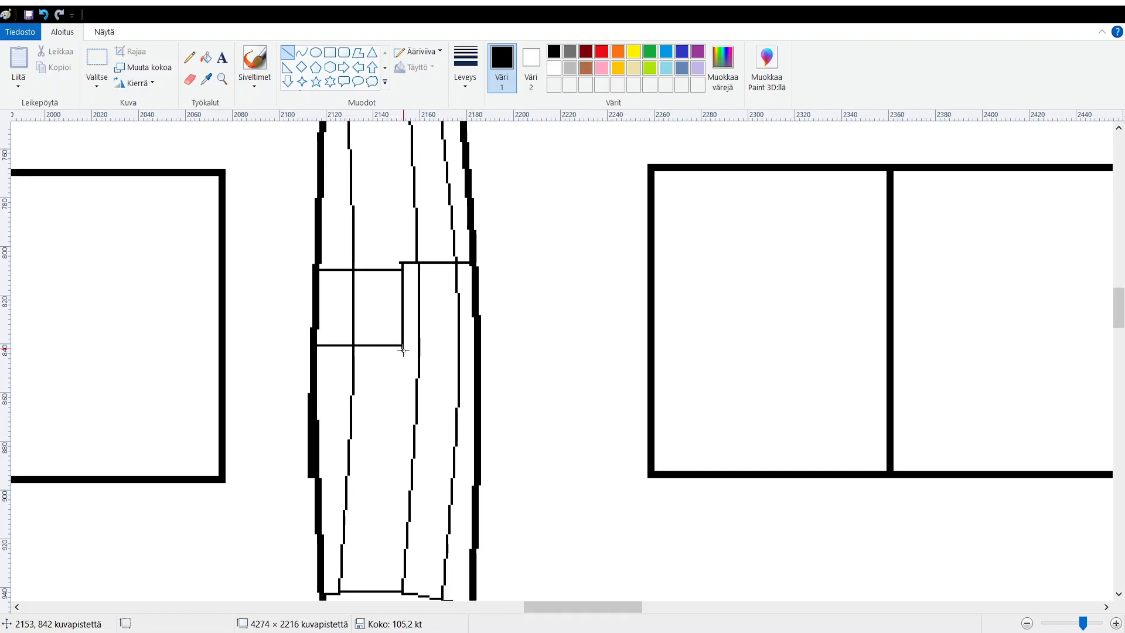
Close the taller box with a 32 px horizontal line to the column's right edge and erase the column's long lines inside both boxes.
left_click_drag(402, 350, 475, 350)
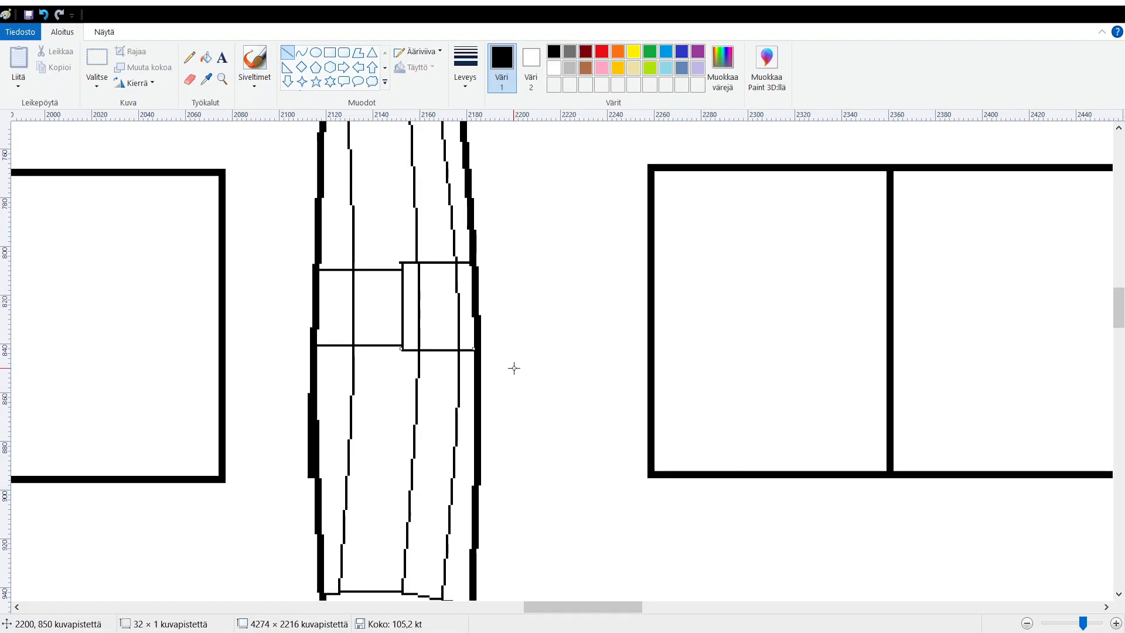
left_click(190, 79)
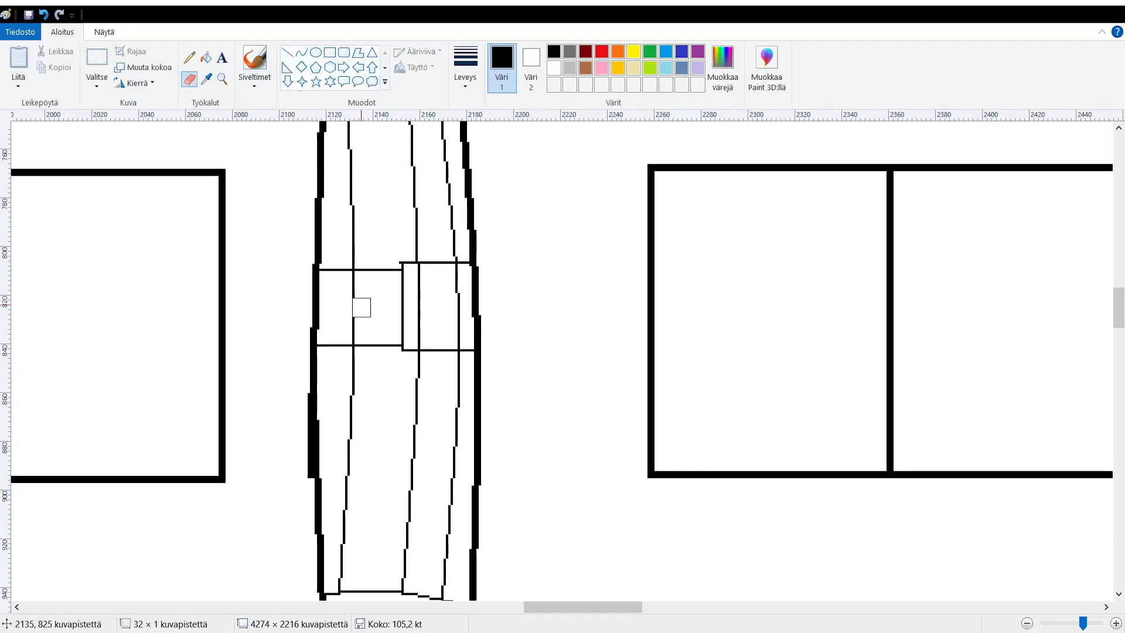
left_click(348, 281)
left_click(351, 335)
left_click(420, 273)
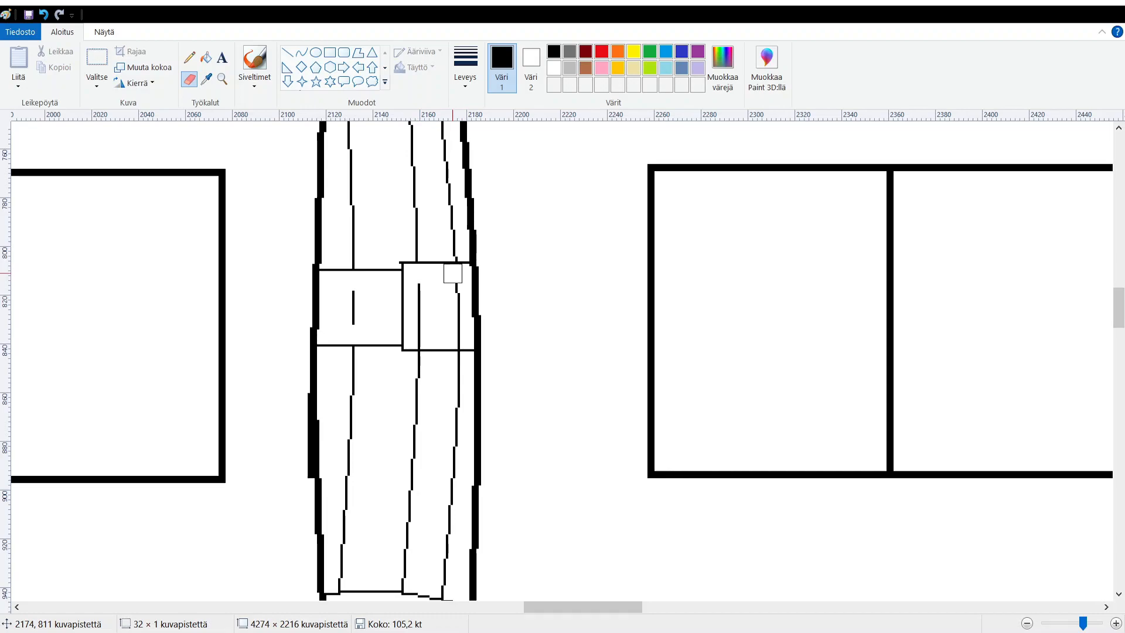
left_click(451, 340)
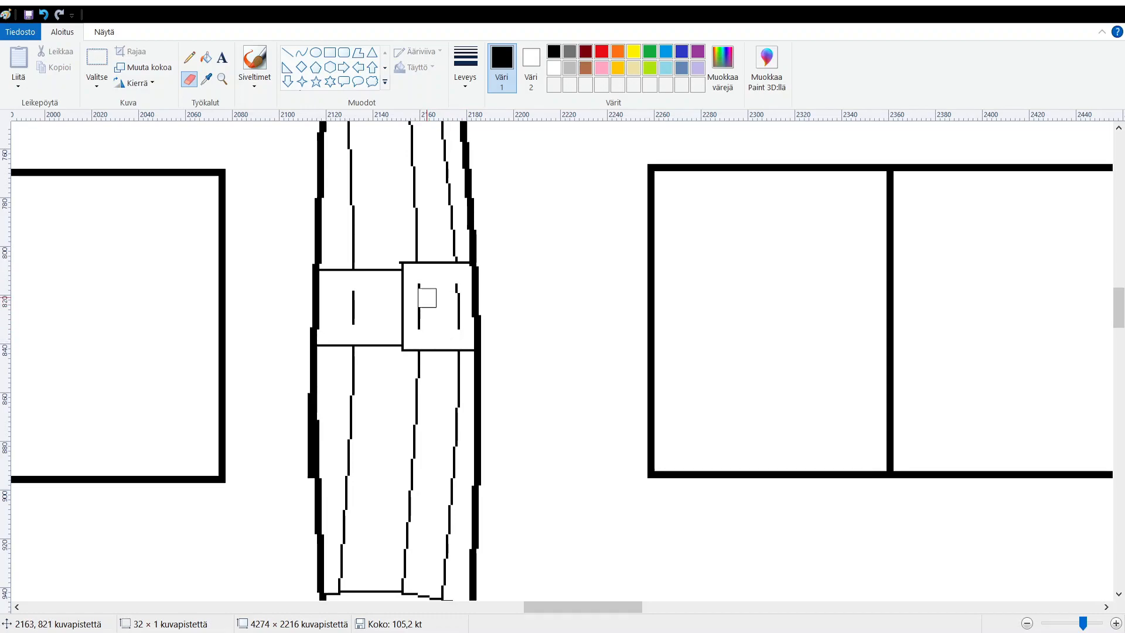
mouse_move(446, 283)
left_mouse_down()
mouse_move(453, 327)
mouse_move(429, 327)
mouse_move(416, 281)
left_mouse_up()
left_click(352, 293)
left_click_drag(352, 293, 352, 320)
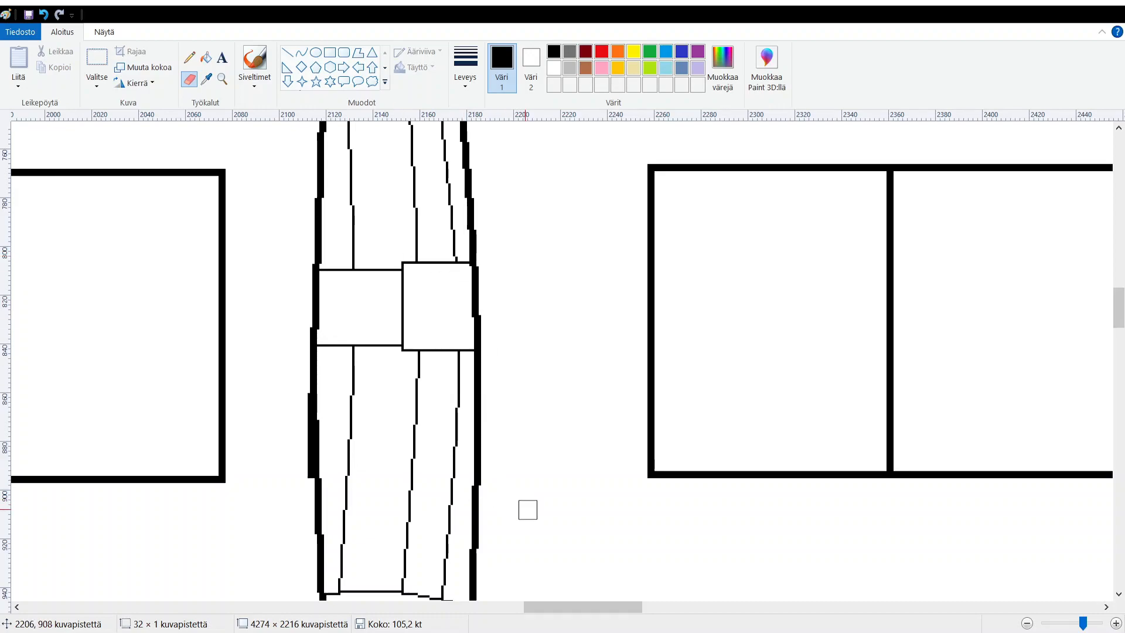
Draw a slightly slanted line about 34 × 5 px inward from the right edge near the column's foot, using the panelled column as reference.
mouse_move(551, 607)
left_mouse_down()
mouse_move(333, 603)
mouse_move(577, 605)
mouse_move(516, 606)
left_mouse_up()
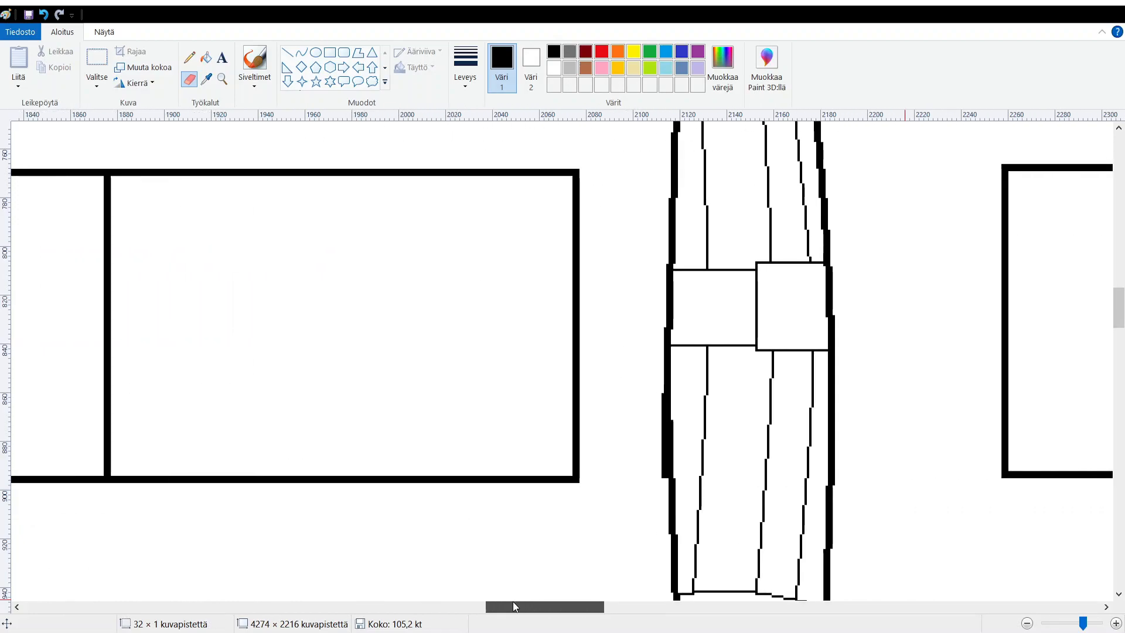
scroll(554, 520, "down", 3)
scroll(554, 520, "up", 3)
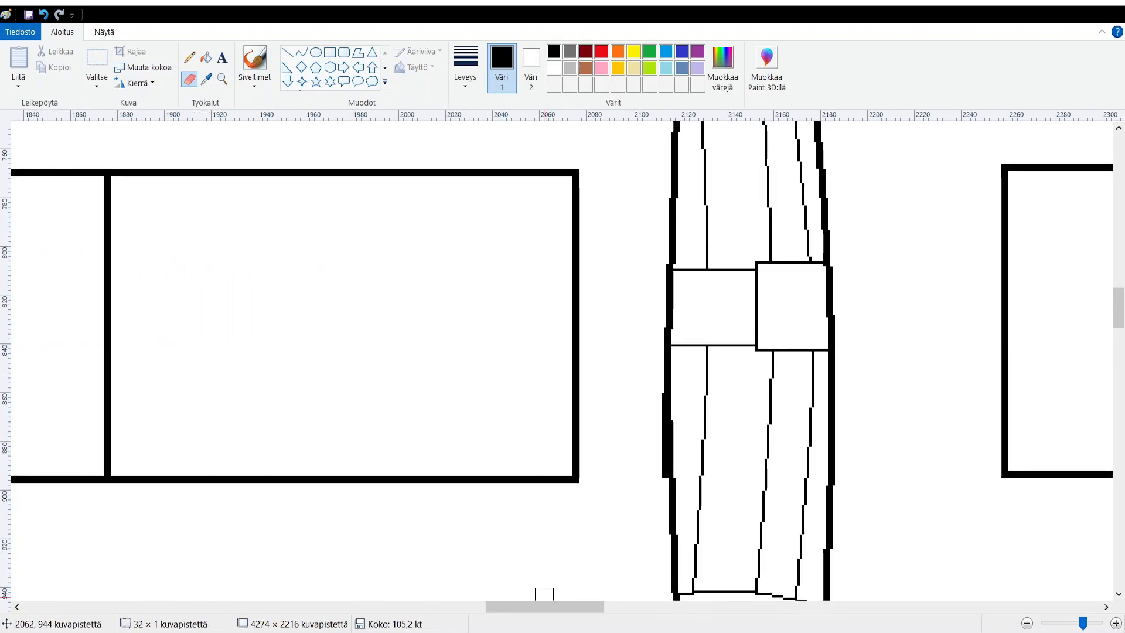
left_click_drag(544, 606, 568, 601)
scroll(580, 520, "down", 3)
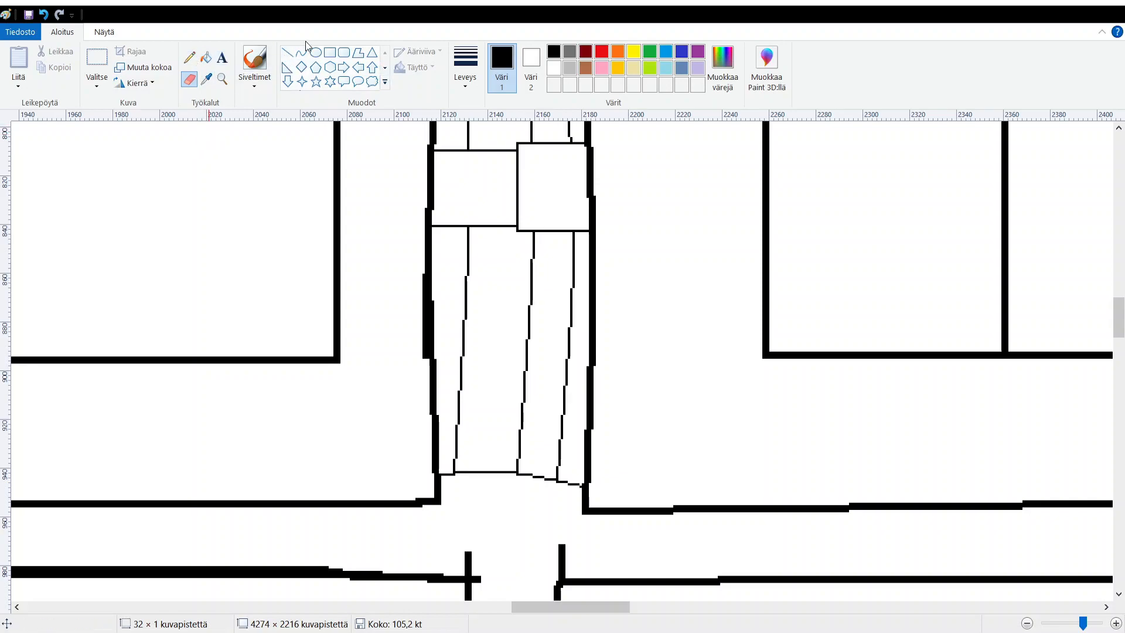
left_click(293, 54)
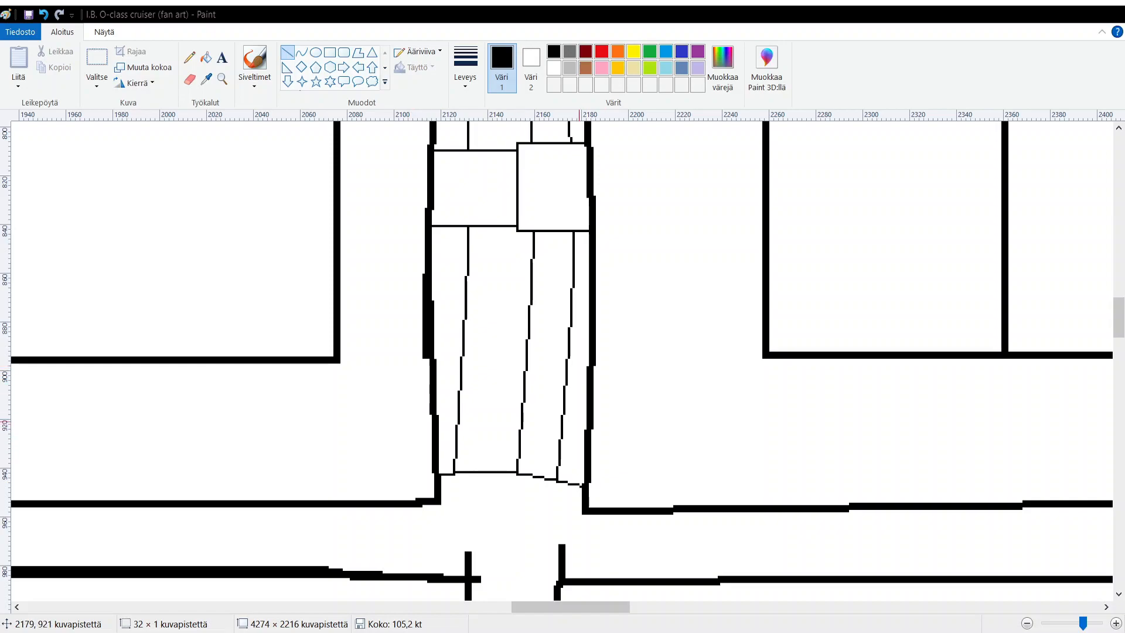
left_click_drag(586, 428, 511, 403)
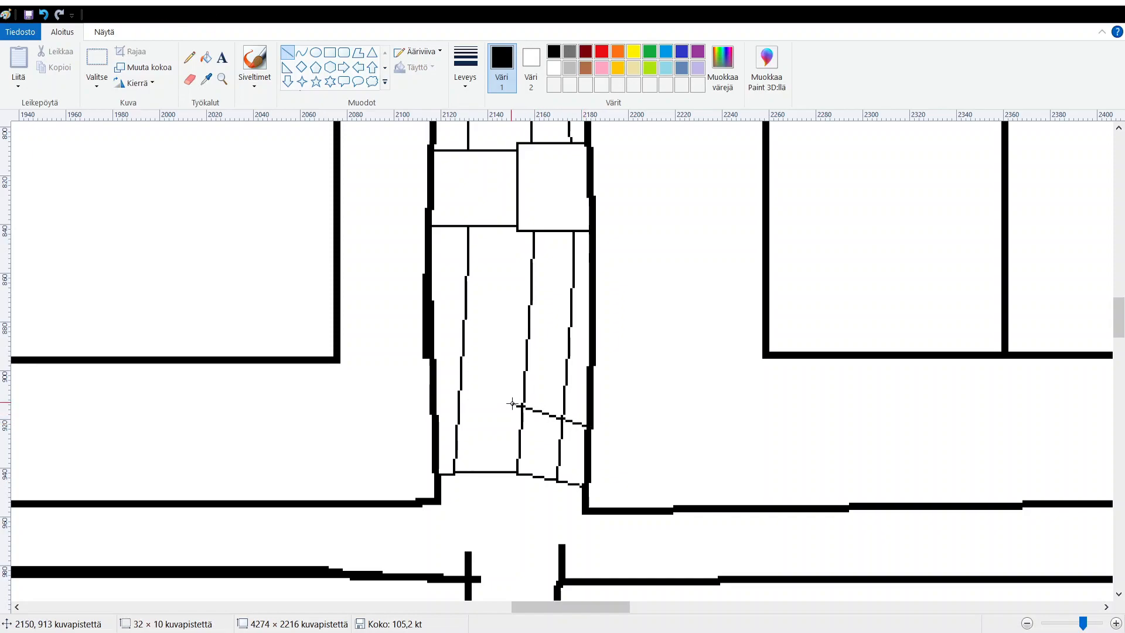
left_click_drag(576, 610, 428, 616)
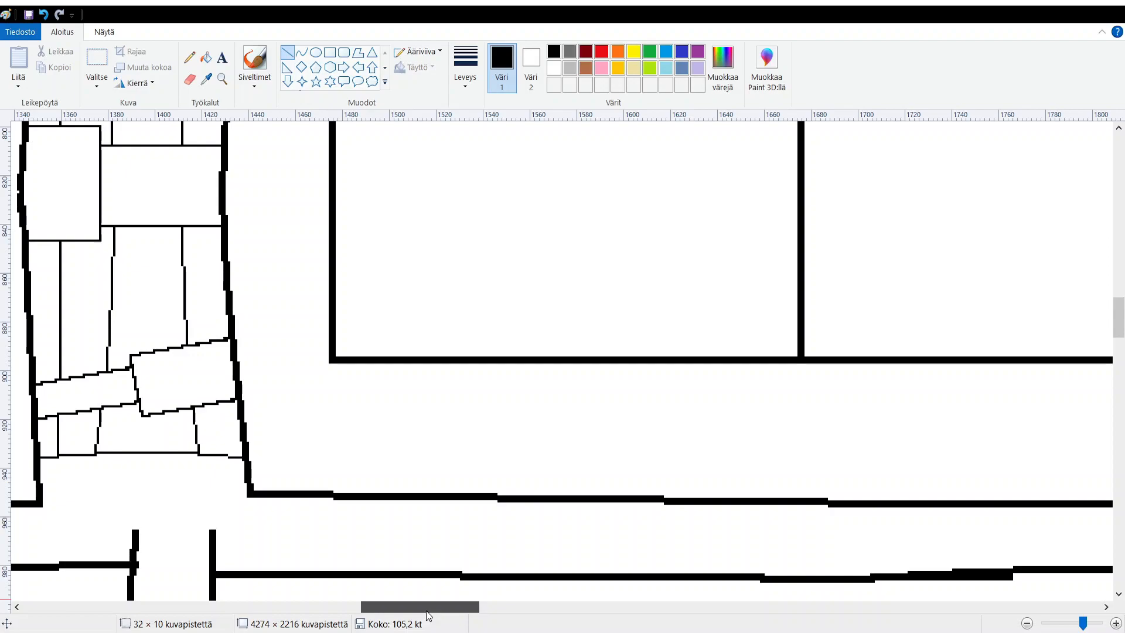
left_click_drag(429, 615, 571, 599)
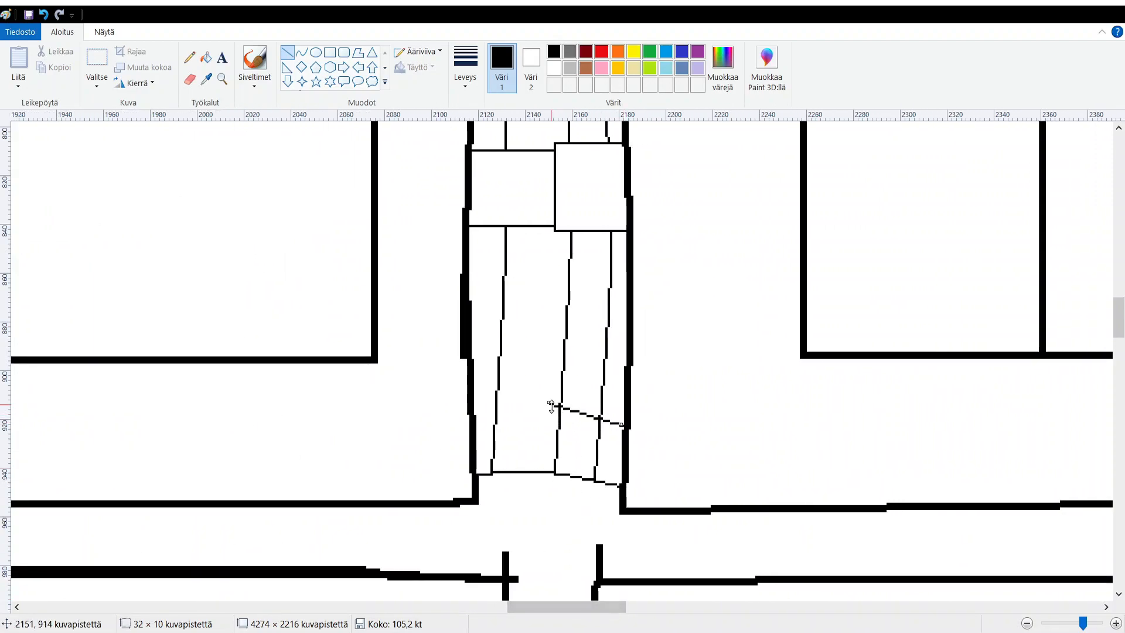
left_click_drag(550, 404, 544, 415)
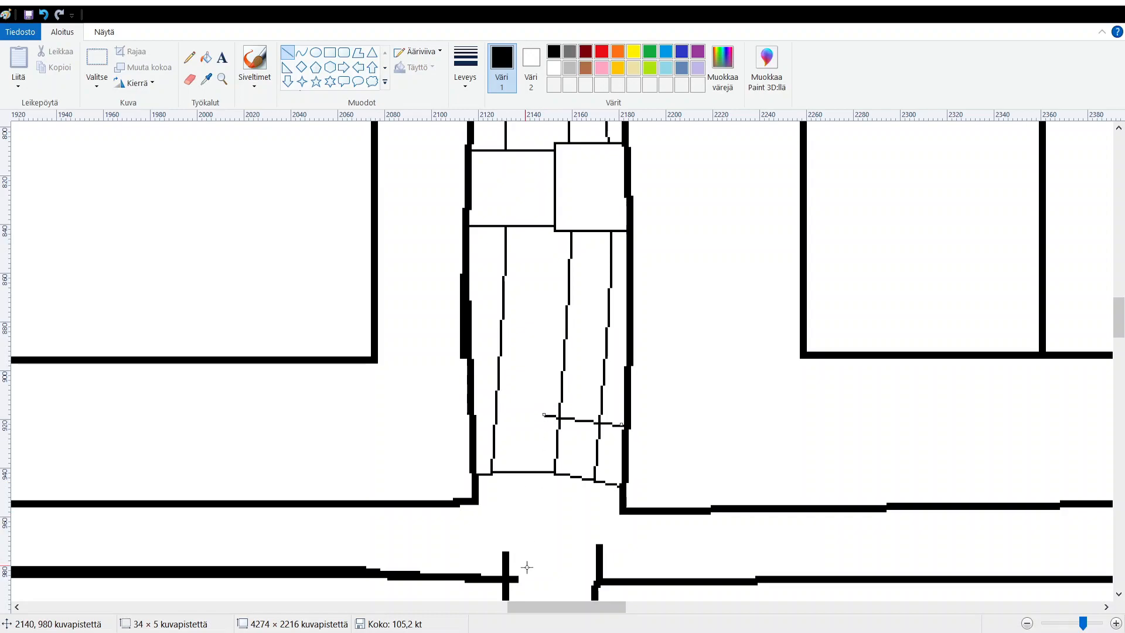
Draw a second slanted line about 34 × 6 px inward from the column's right edge, just above and roughly parallel to the first.
mouse_move(540, 611)
left_mouse_down()
mouse_move(391, 610)
mouse_move(541, 611)
left_mouse_up()
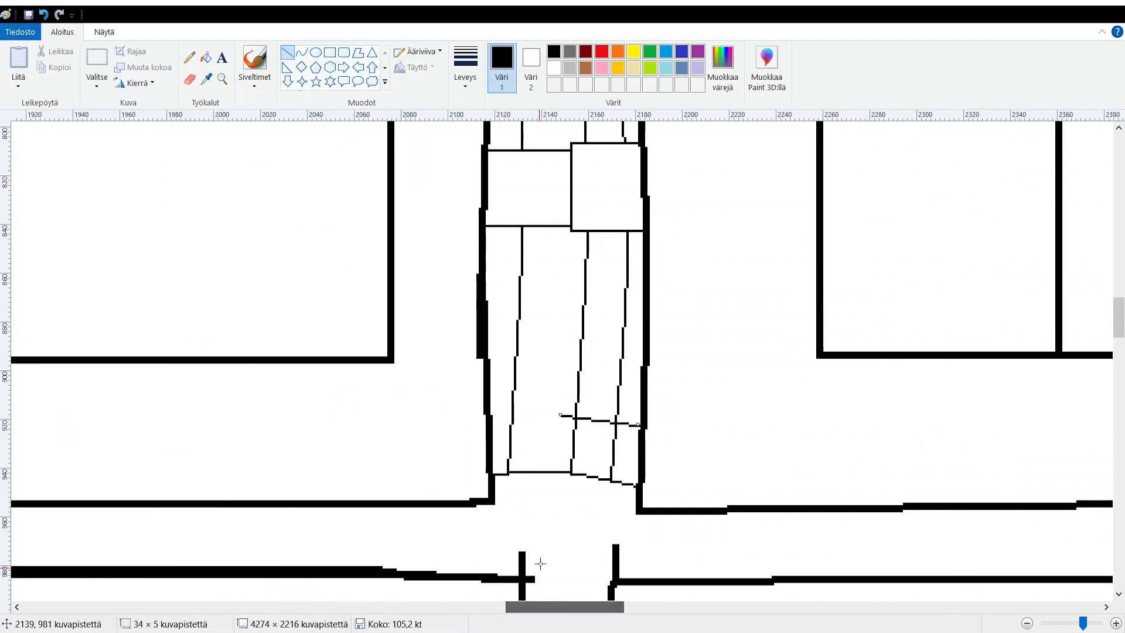
left_click(645, 401)
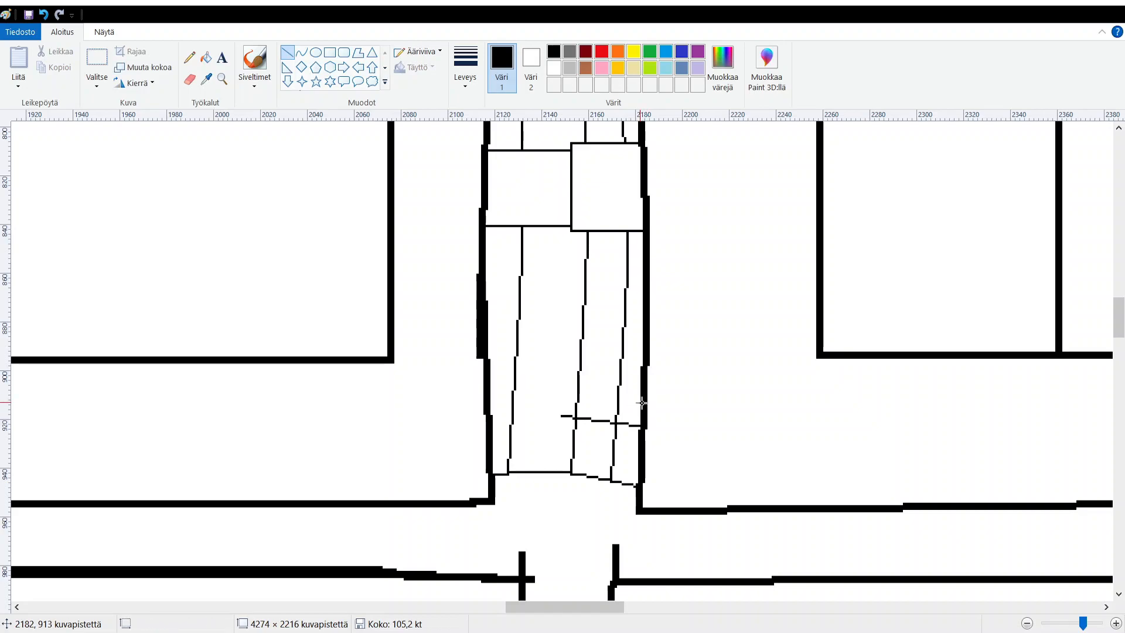
left_click_drag(643, 402, 565, 388)
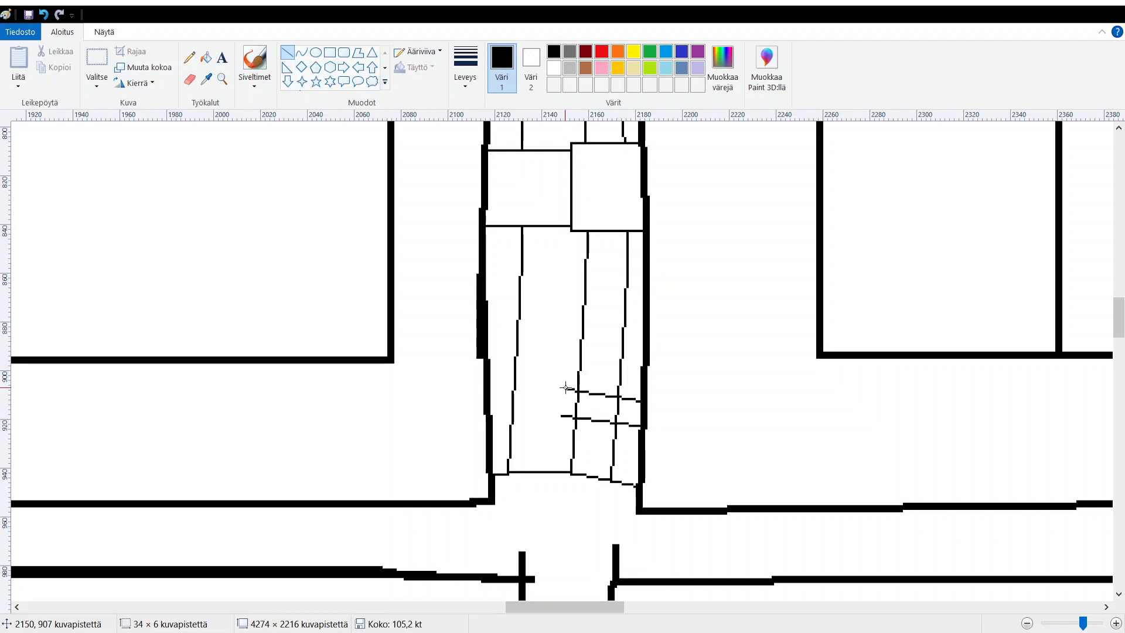
left_click_drag(566, 387, 566, 388)
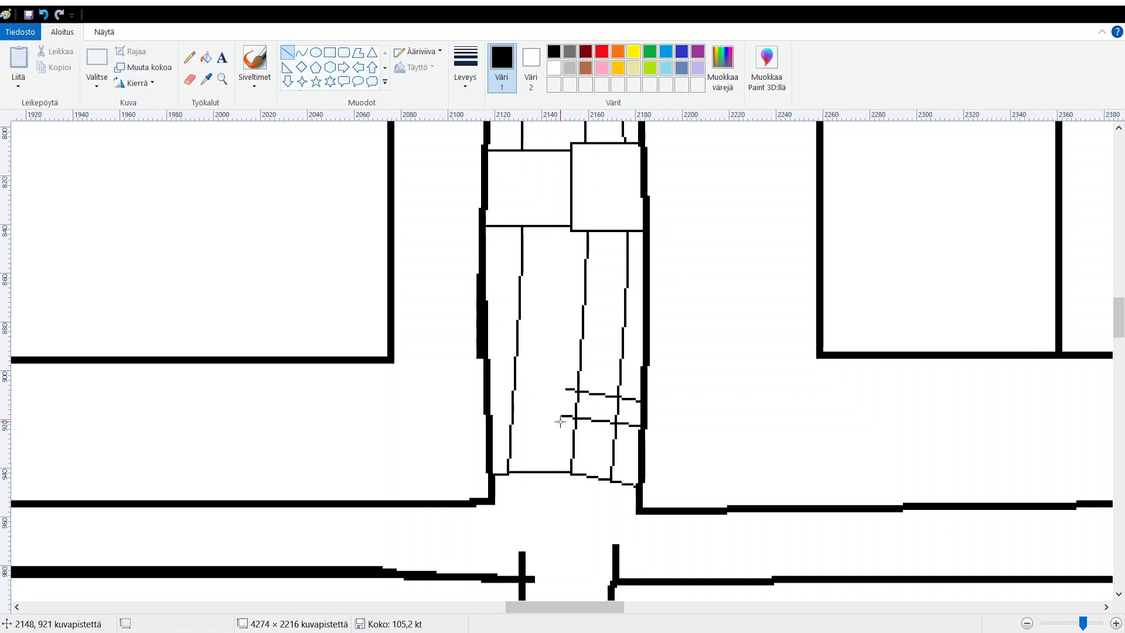
Join the slanted lines' inner ends with a short upright, and run two slanted lines, 30 × 5 and 34 × 6 px, to the left edge.
left_click_drag(559, 422, 565, 381)
left_click_drag(561, 423, 491, 415)
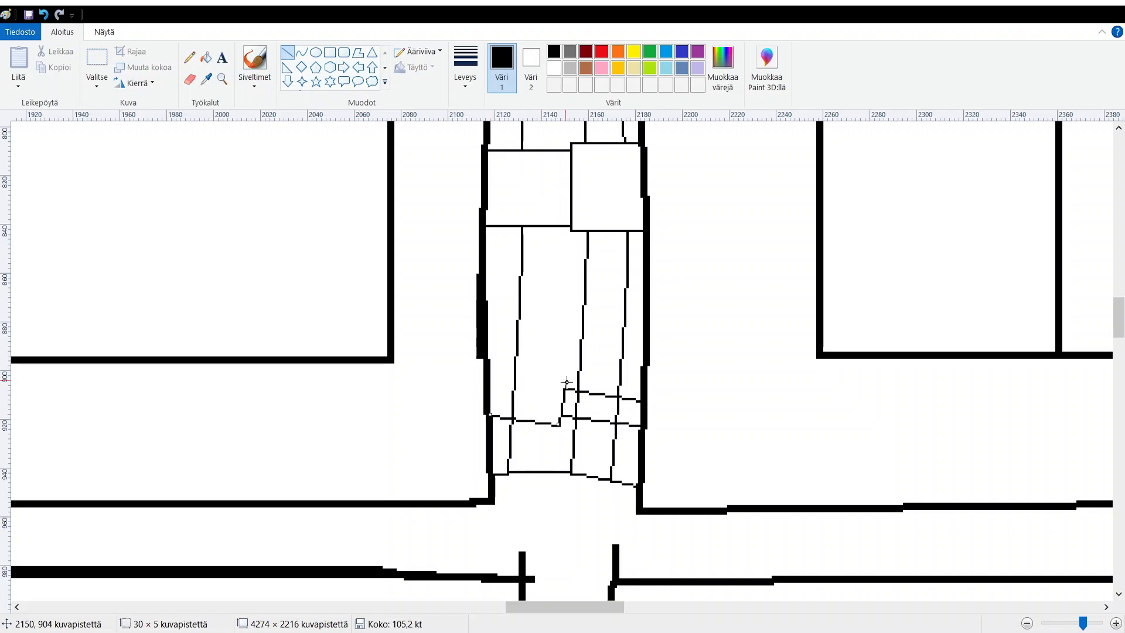
left_click_drag(567, 382, 488, 369)
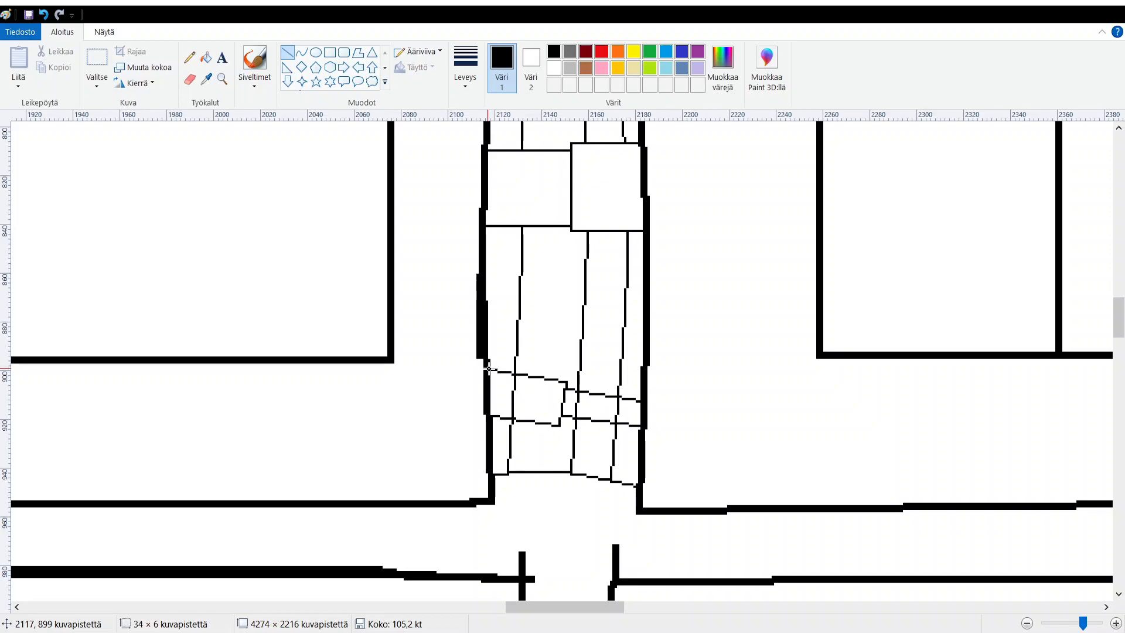
left_click(577, 327)
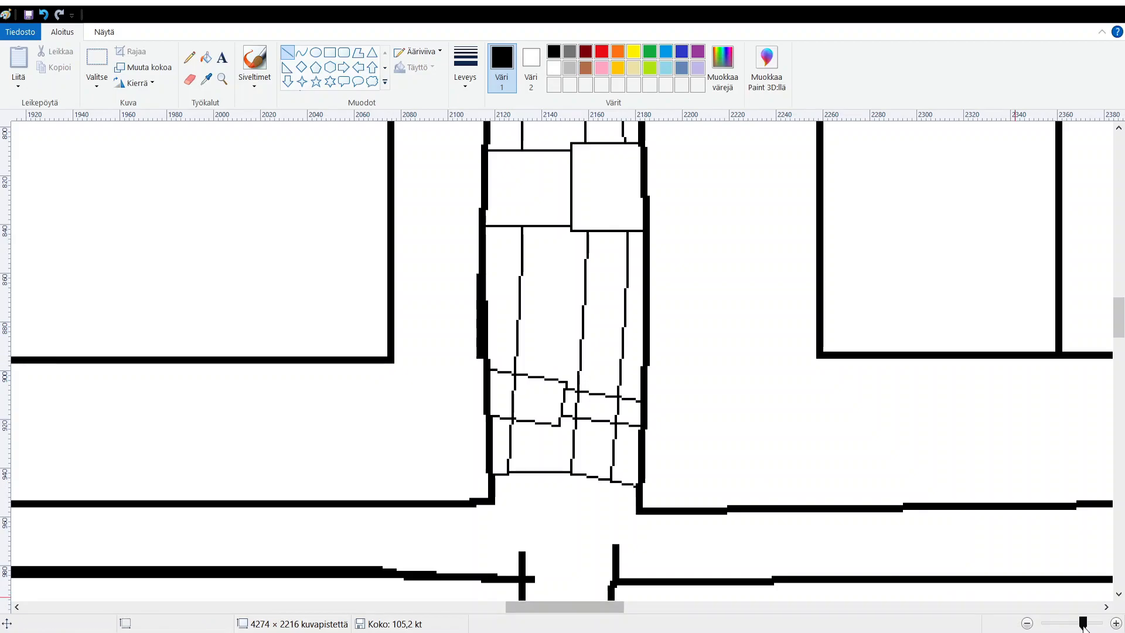
Erase the segments of the column's long lines that cross inside the two slanted panels near its foot.
left_click_drag(1081, 624, 1088, 624)
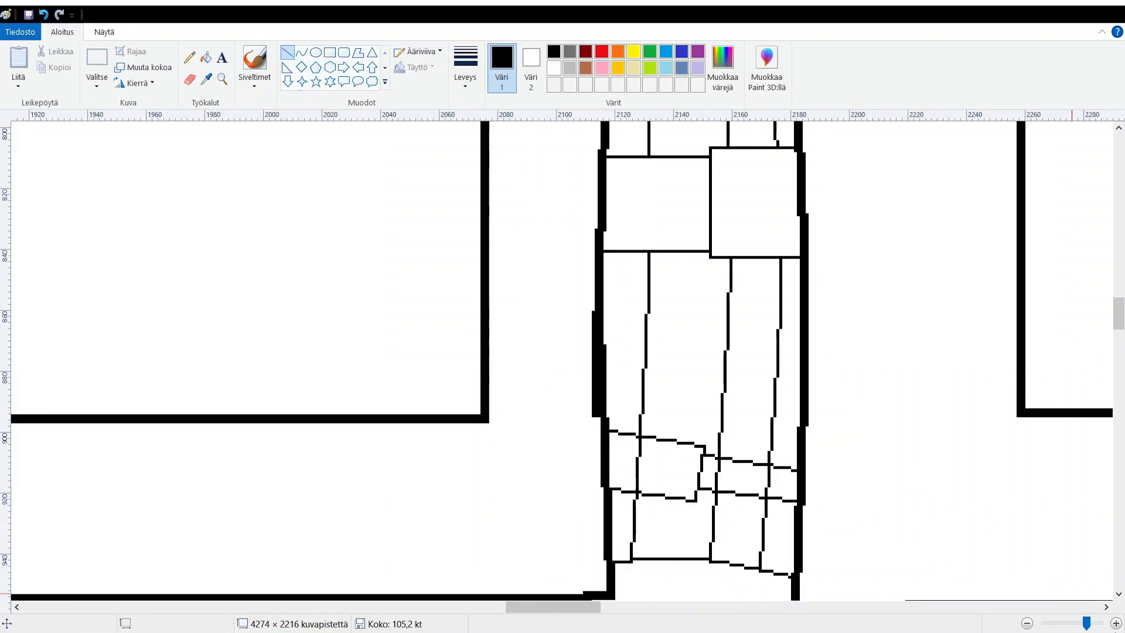
left_click(1116, 624)
scroll(563, 363, "down", 2)
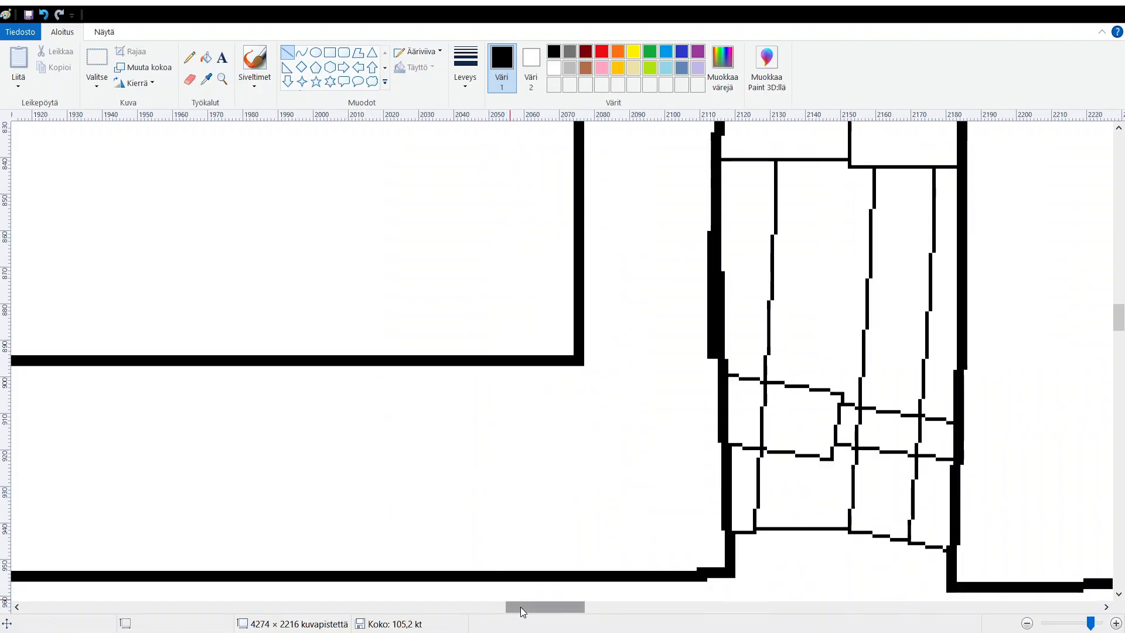
left_click_drag(520, 606, 544, 607)
left_click(189, 79)
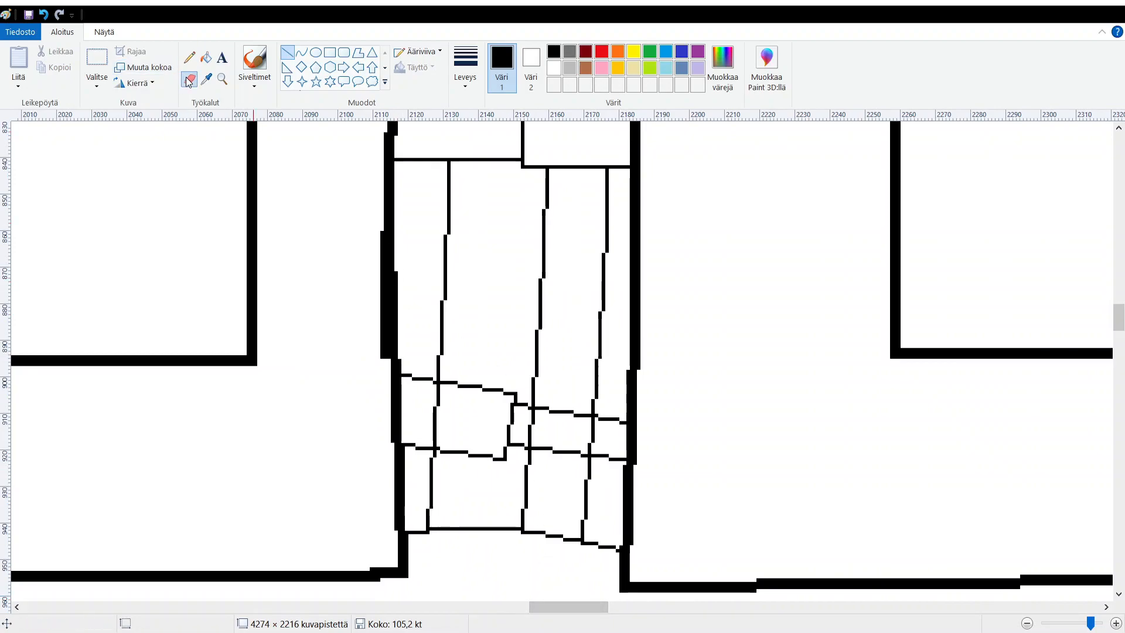
left_click_drag(439, 398, 438, 428)
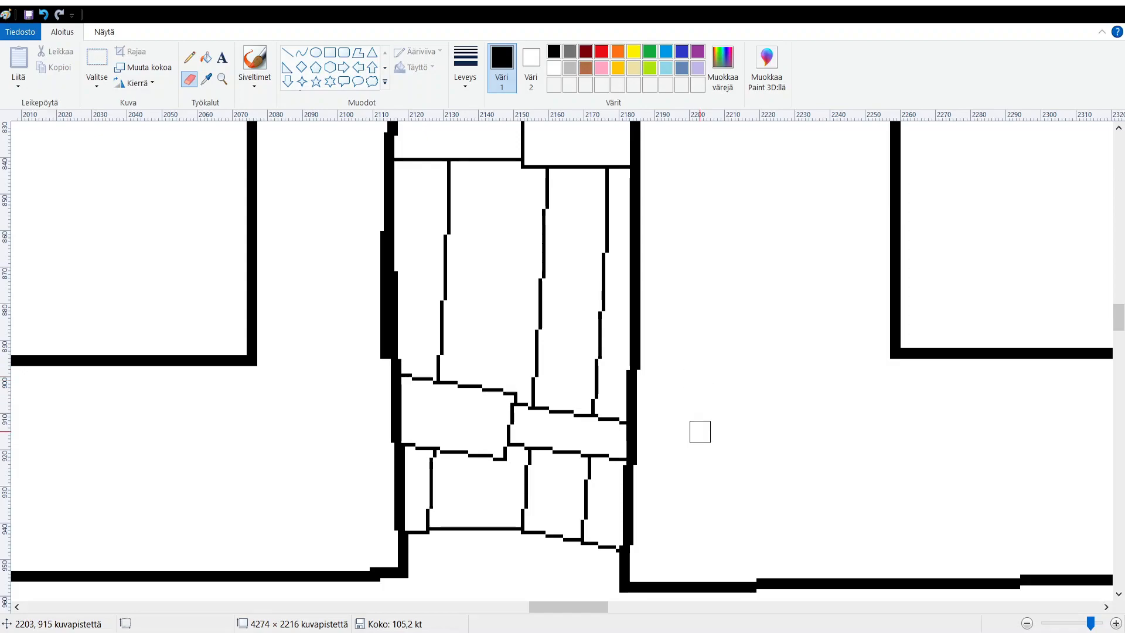
Outline a box about 35 px tall against the left edge of the next plain curved column, at its widest part.
left_click_drag(585, 611, 755, 613)
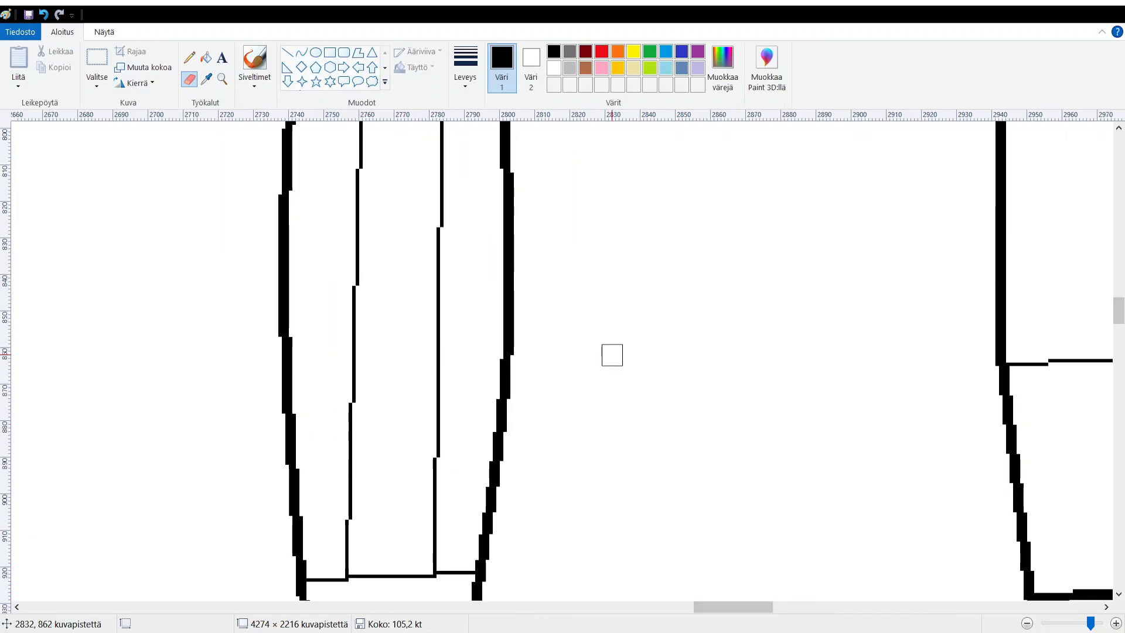
scroll(612, 354, "up", 2)
scroll(612, 355, "down", 4)
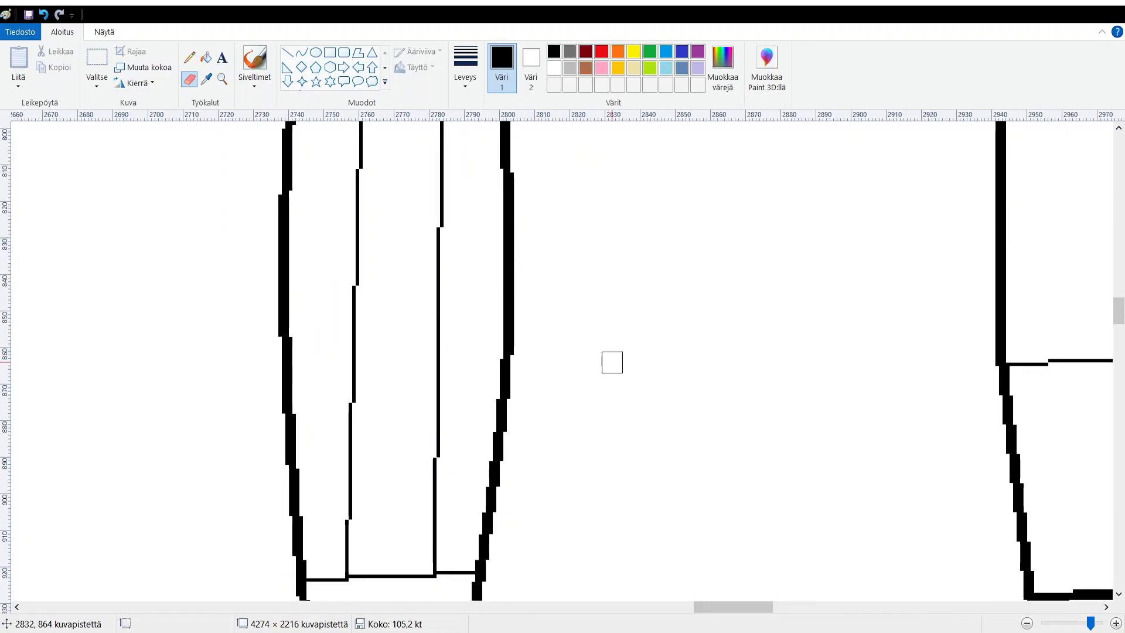
scroll(612, 362, "up", 2)
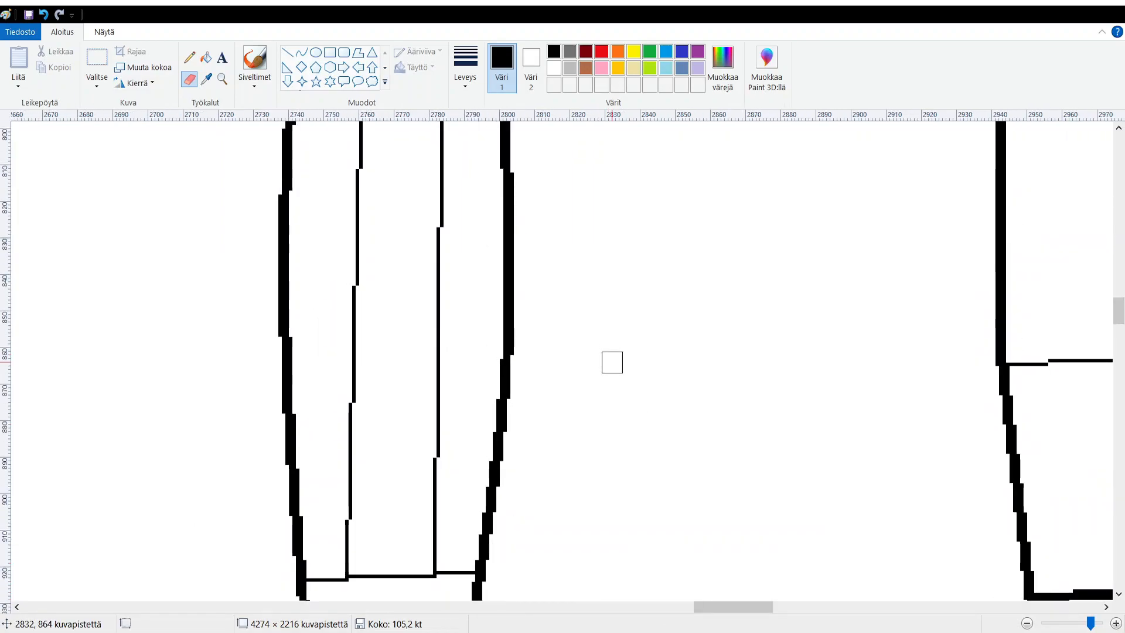
scroll(612, 362, "up", 2)
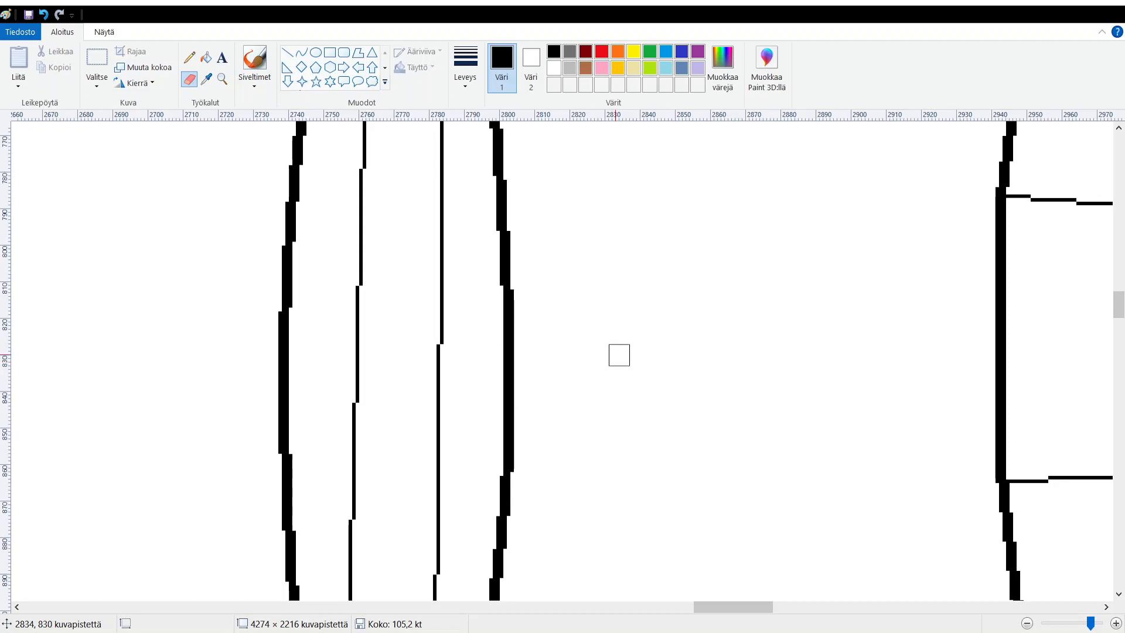
scroll(592, 405, "down", 3)
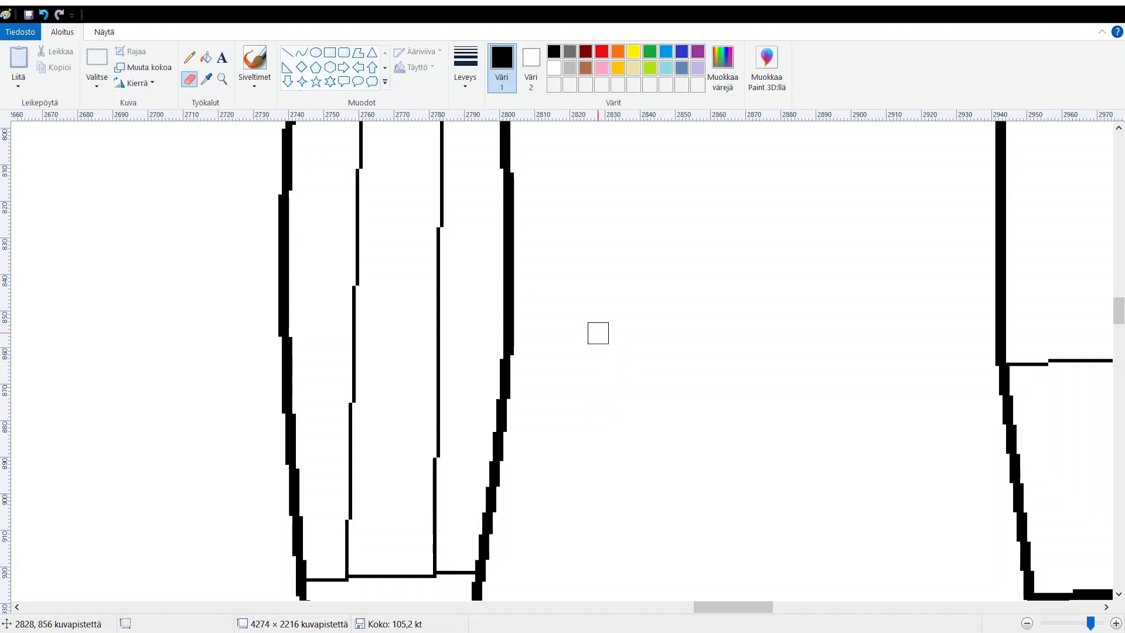
left_click(293, 57)
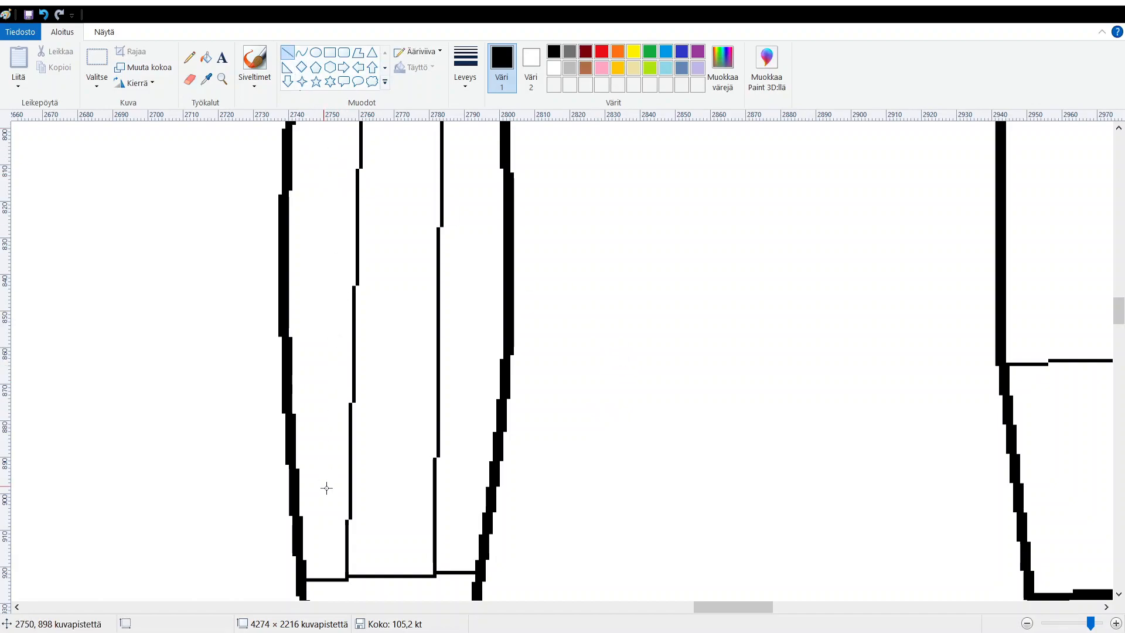
scroll(301, 410, "up", 3)
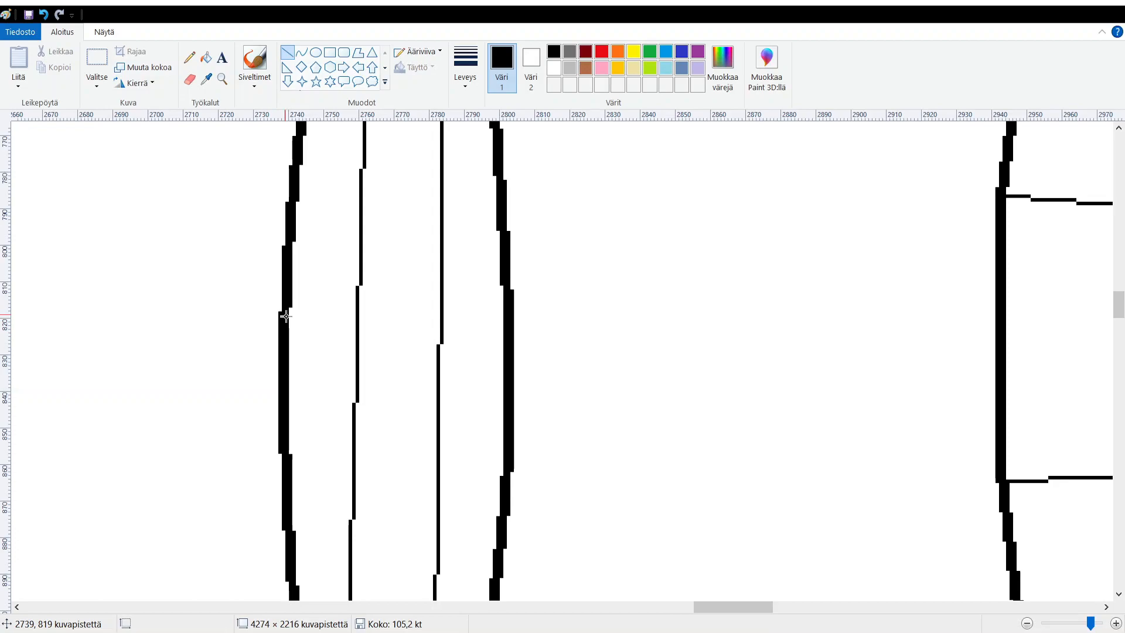
mouse_move(286, 316)
left_mouse_down()
mouse_move(382, 317)
mouse_move(368, 316)
left_mouse_up()
left_click_drag(287, 441, 373, 441)
left_click_drag(368, 317, 368, 441)
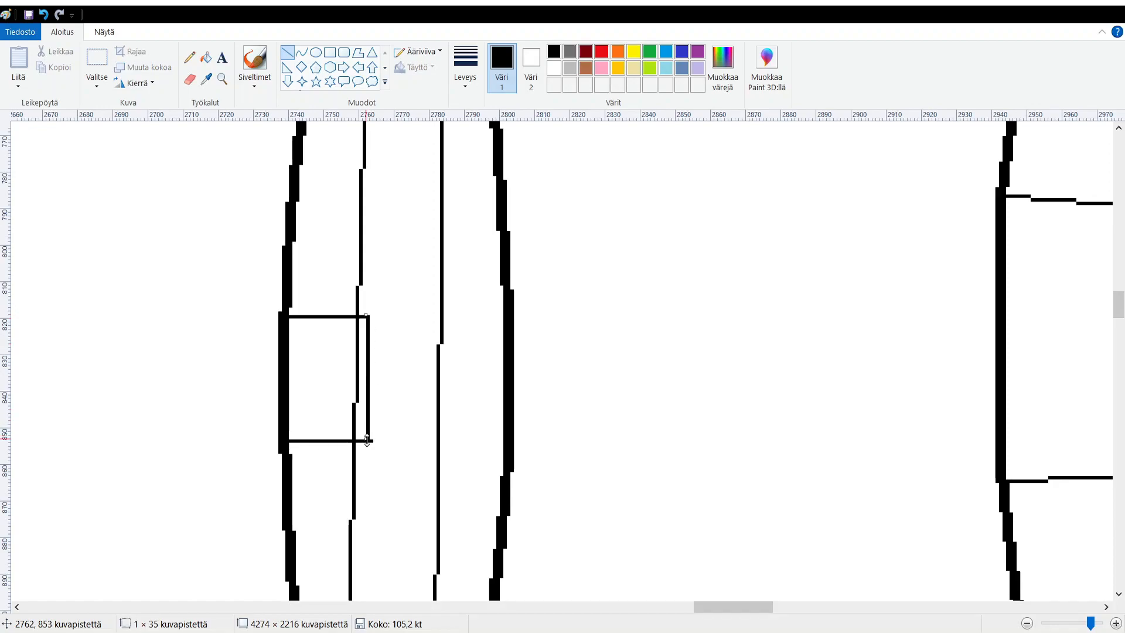
left_click_drag(367, 377, 371, 378)
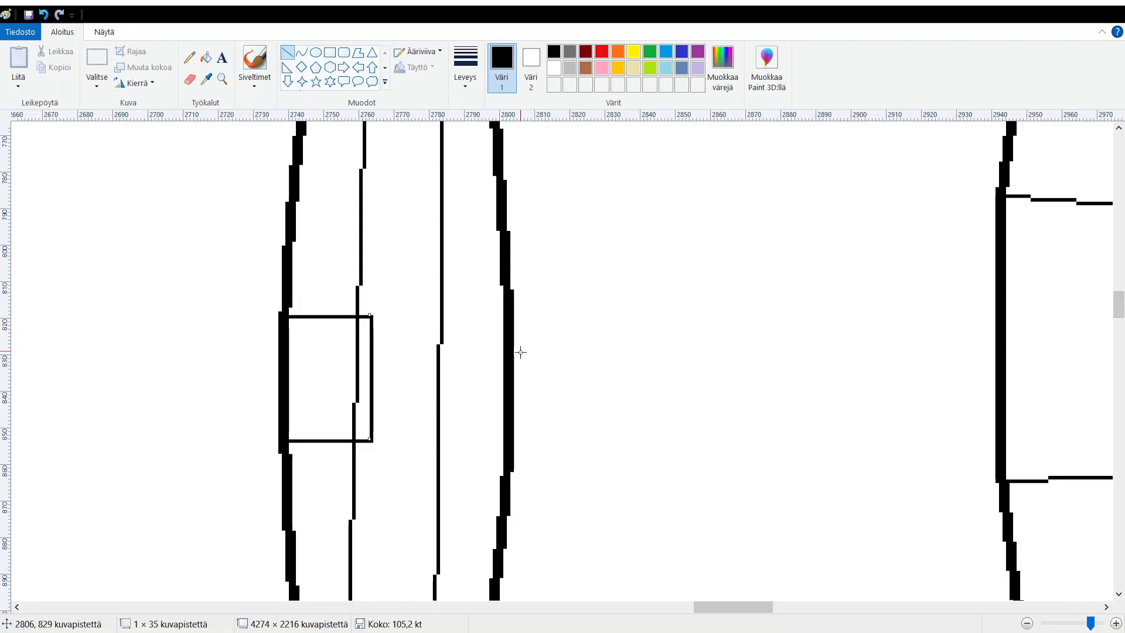
Draw two horizontal lines, about 38 and 39 px long, from the new box's inner side to the column's right edge, forming a shorter box.
left_click(442, 335)
left_click_drag(373, 326, 504, 327)
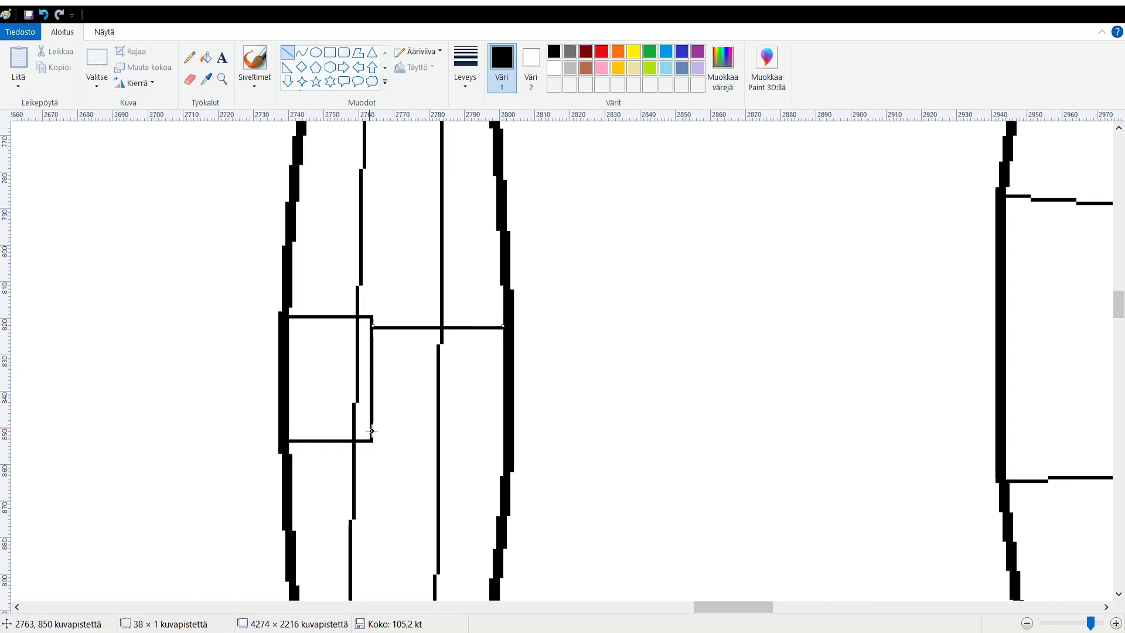
left_click_drag(372, 434, 505, 433)
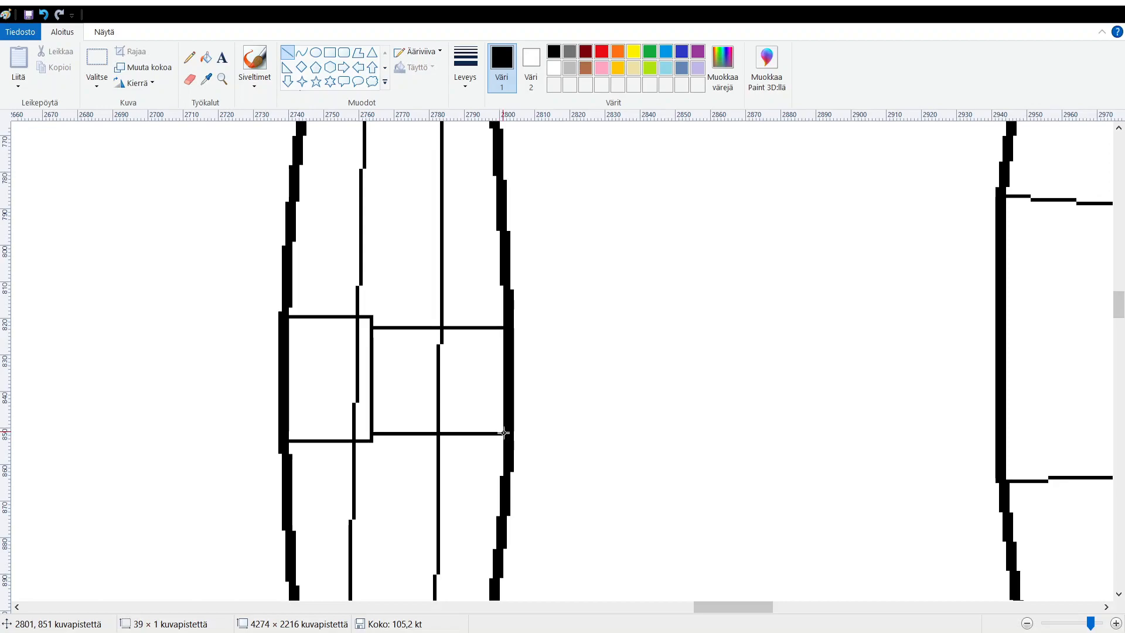
Erase the segments of the column's long lines that cross inside the two boxes at its widest part.
left_click(557, 385)
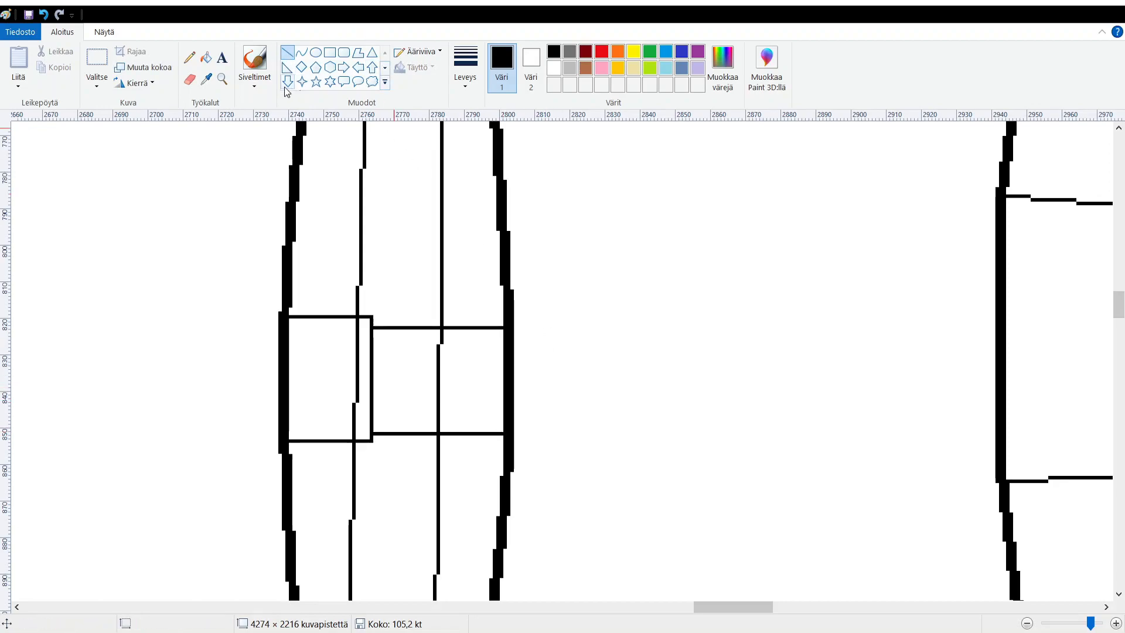
left_click(188, 79)
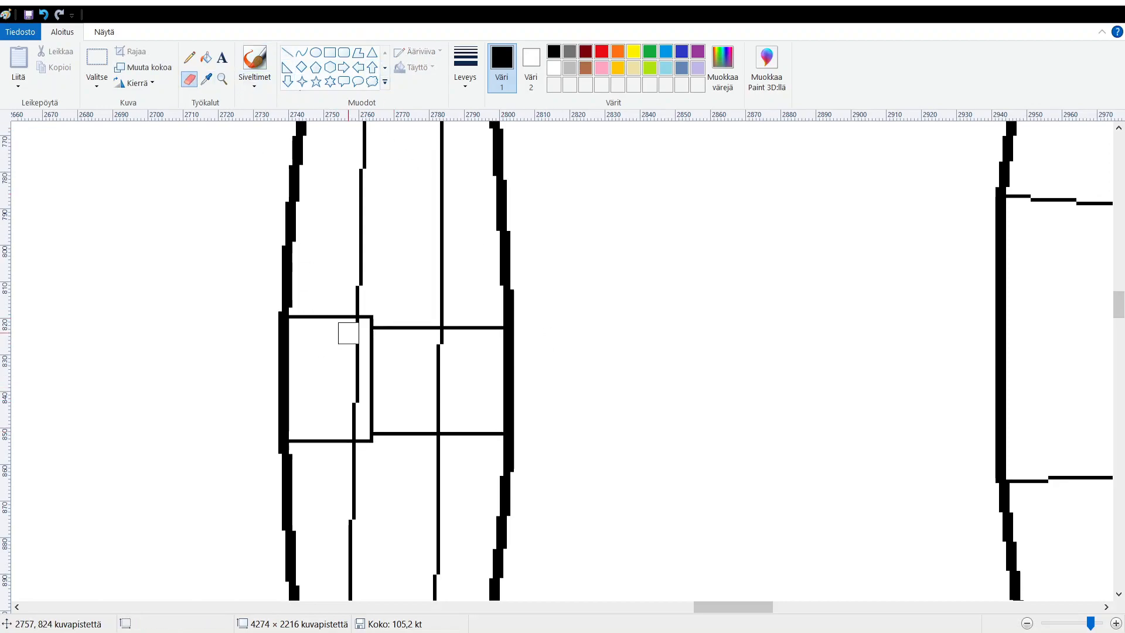
mouse_move(345, 377)
left_mouse_down()
mouse_move(352, 428)
mouse_move(352, 370)
left_mouse_up()
left_click_drag(422, 351, 441, 334)
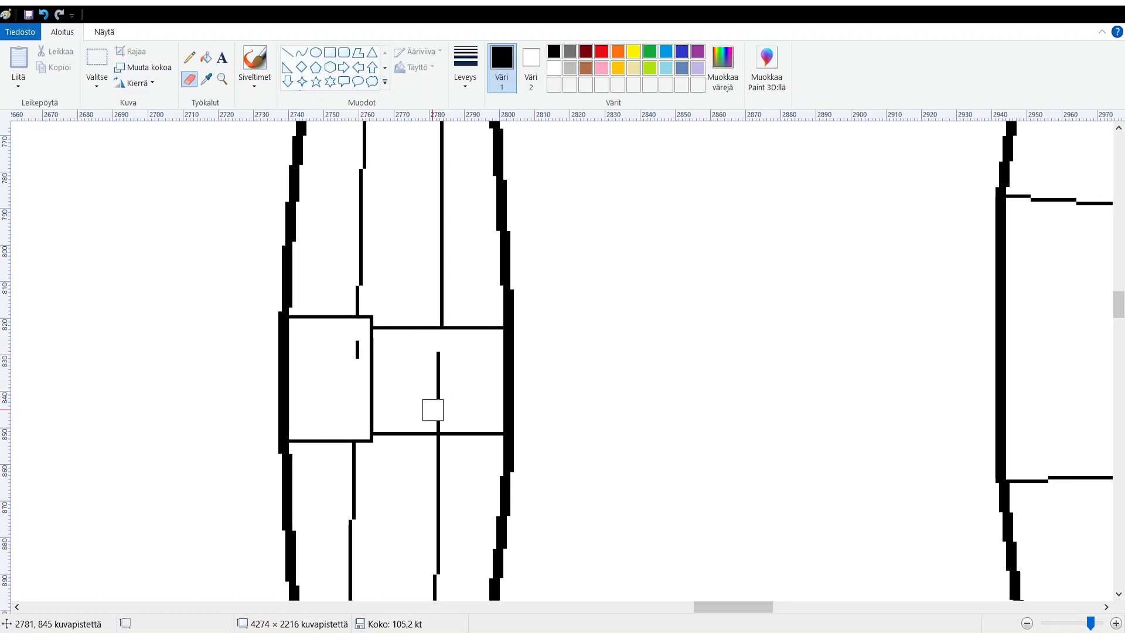
left_click_drag(437, 424, 437, 351)
left_click_drag(306, 333, 347, 344)
Examine the column above and below the two boxes to find a place for the next panel.
scroll(347, 382, "down", 2)
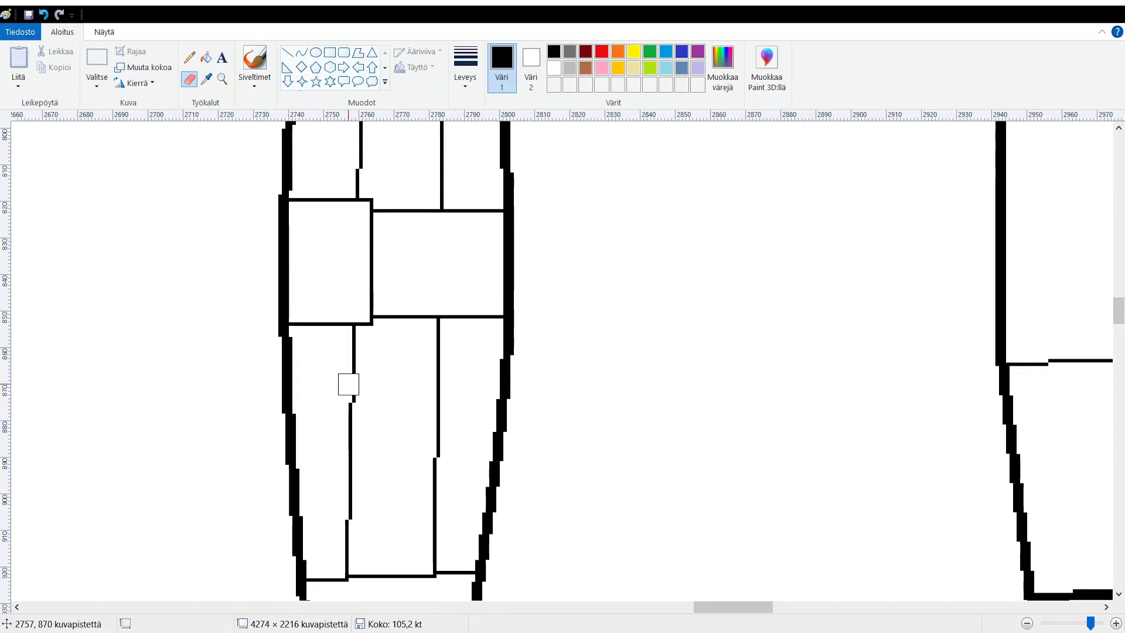
scroll(361, 344, "up", 4)
scroll(356, 345, "up", 2)
scroll(375, 345, "down", 2)
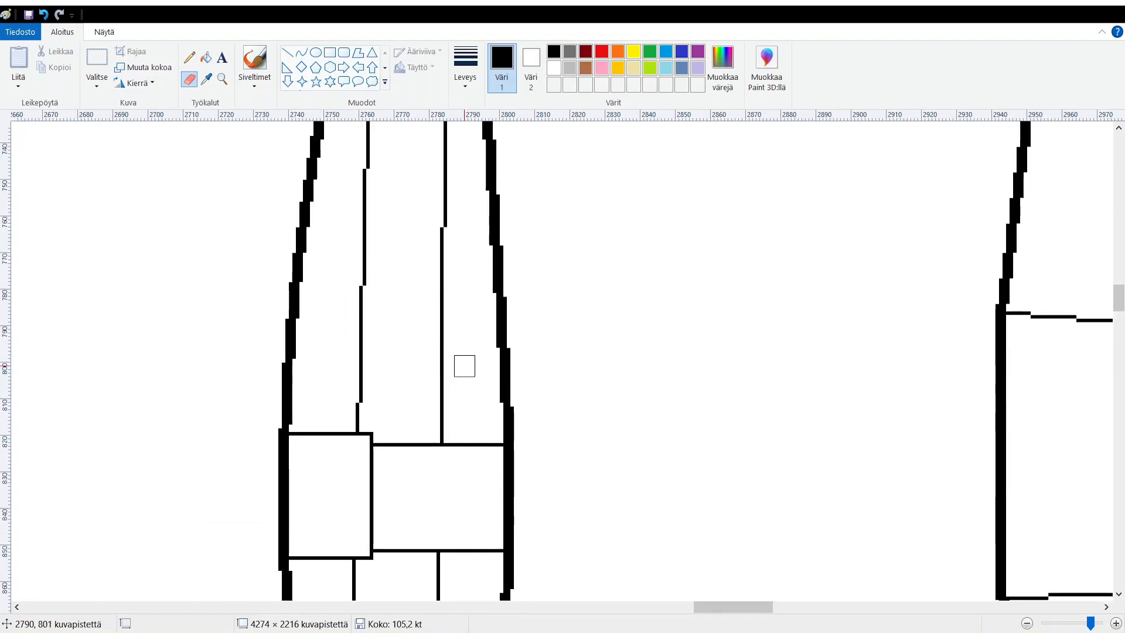
scroll(499, 378, "down", 2)
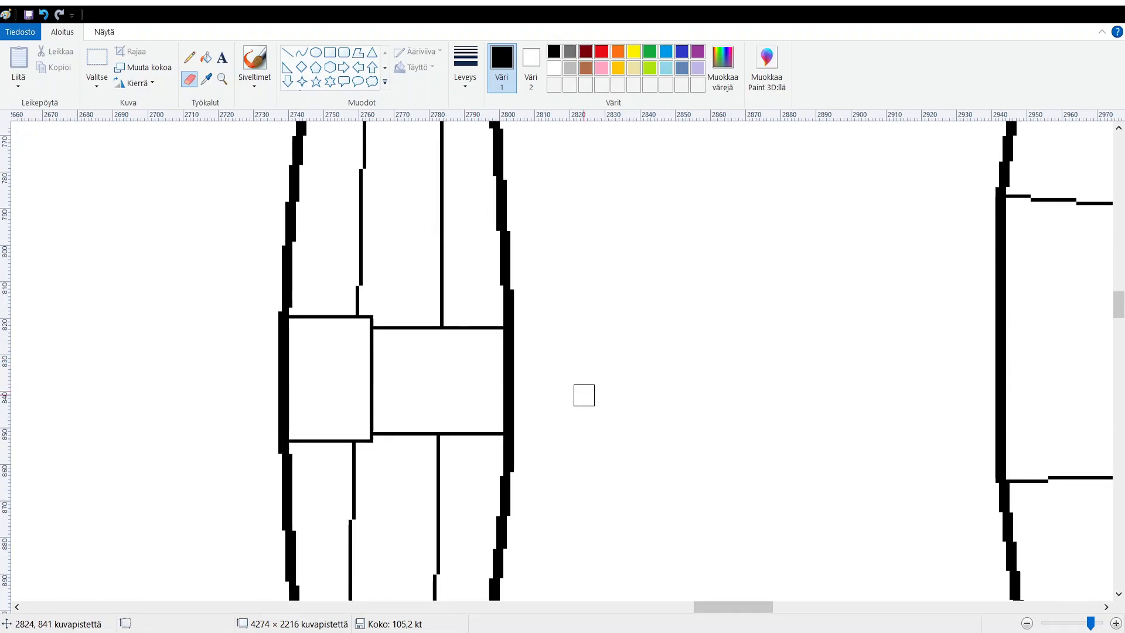
scroll(584, 395, "up", 2)
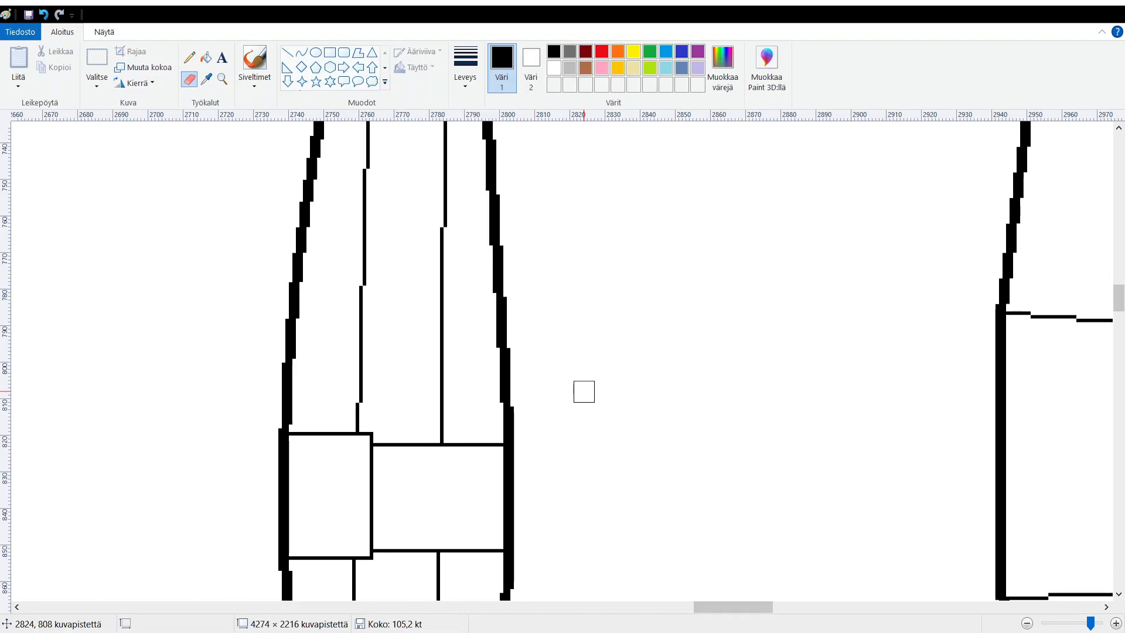
scroll(583, 392, "down", 5)
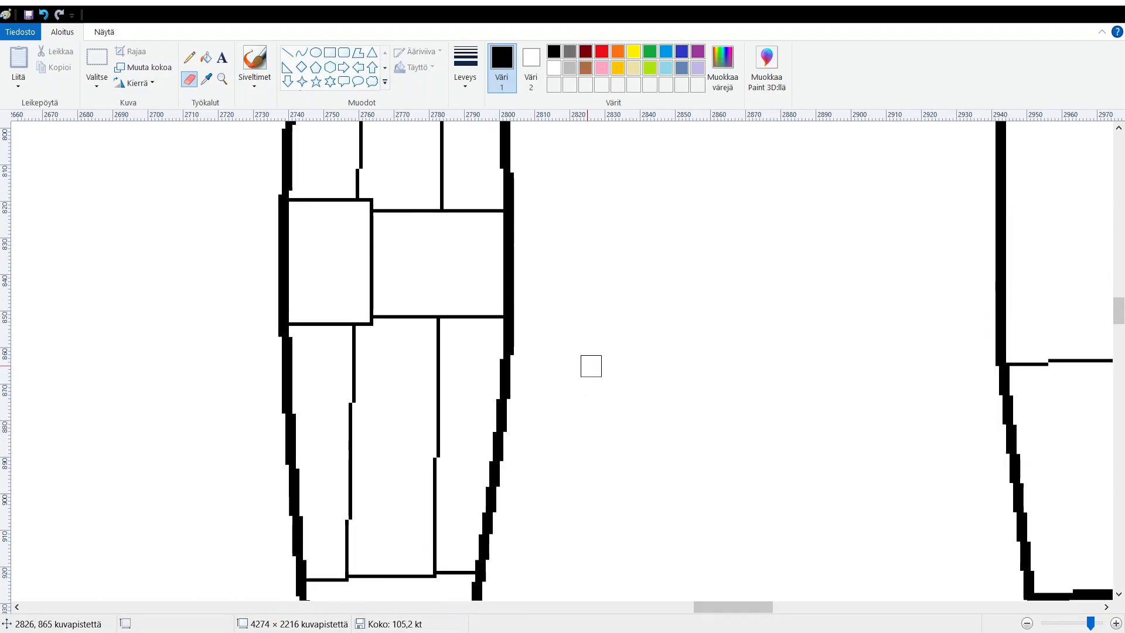
scroll(591, 365, "down", 3)
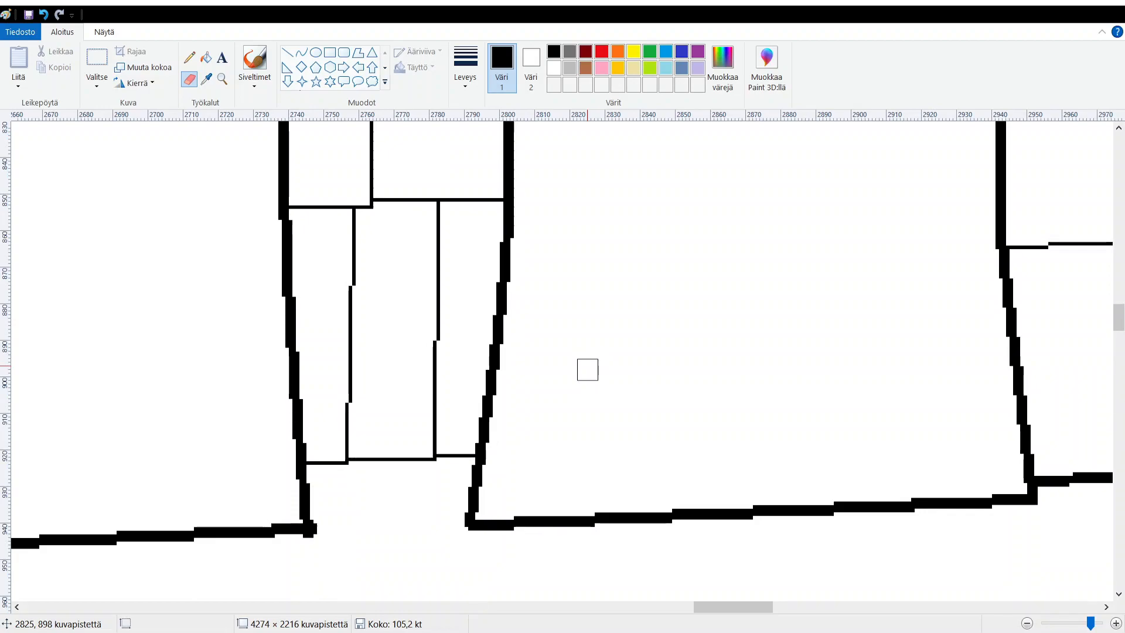
scroll(643, 382, "up", 10)
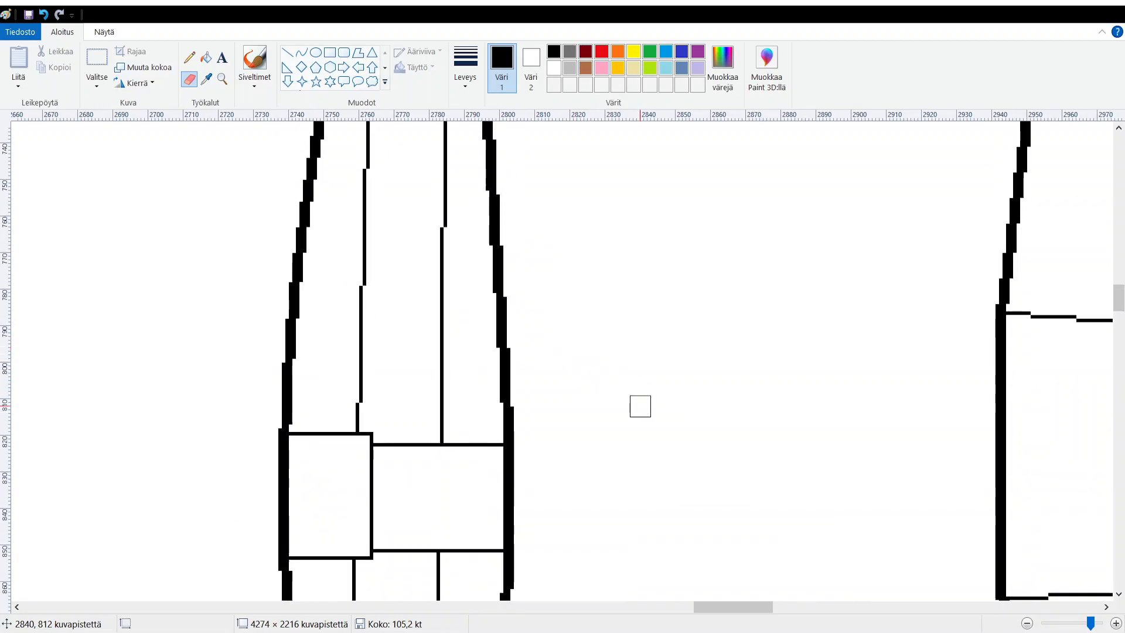
scroll(640, 406, "down", 3)
scroll(640, 406, "down", 5)
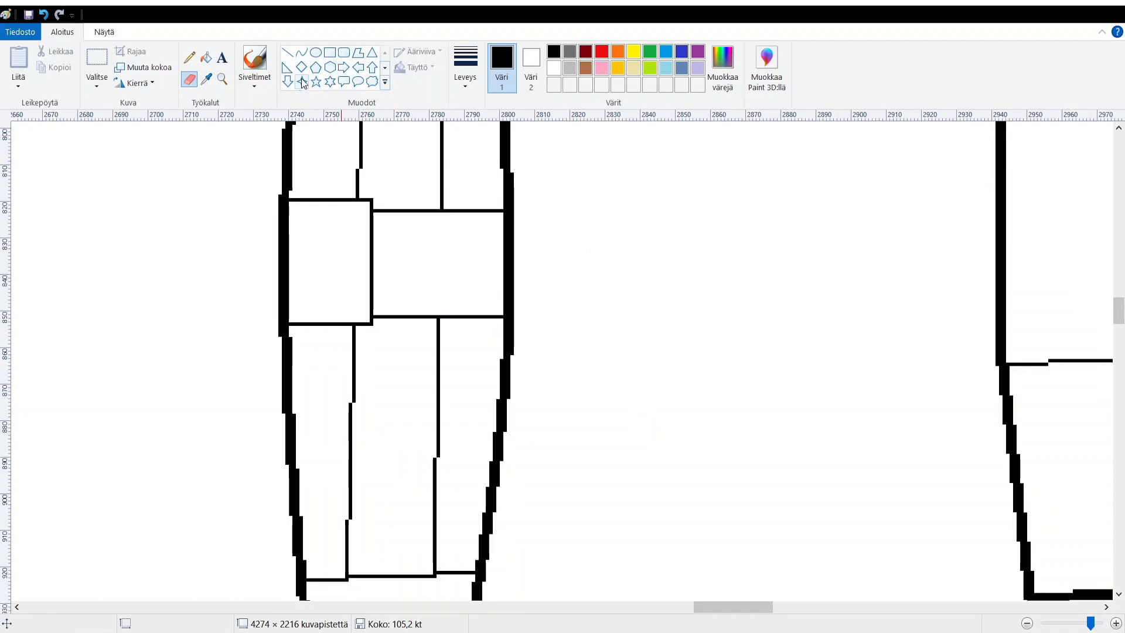
Draw a slanted line about 35 × 4 px inward from the column's left edge, and place it above the two boxes.
left_click(288, 53)
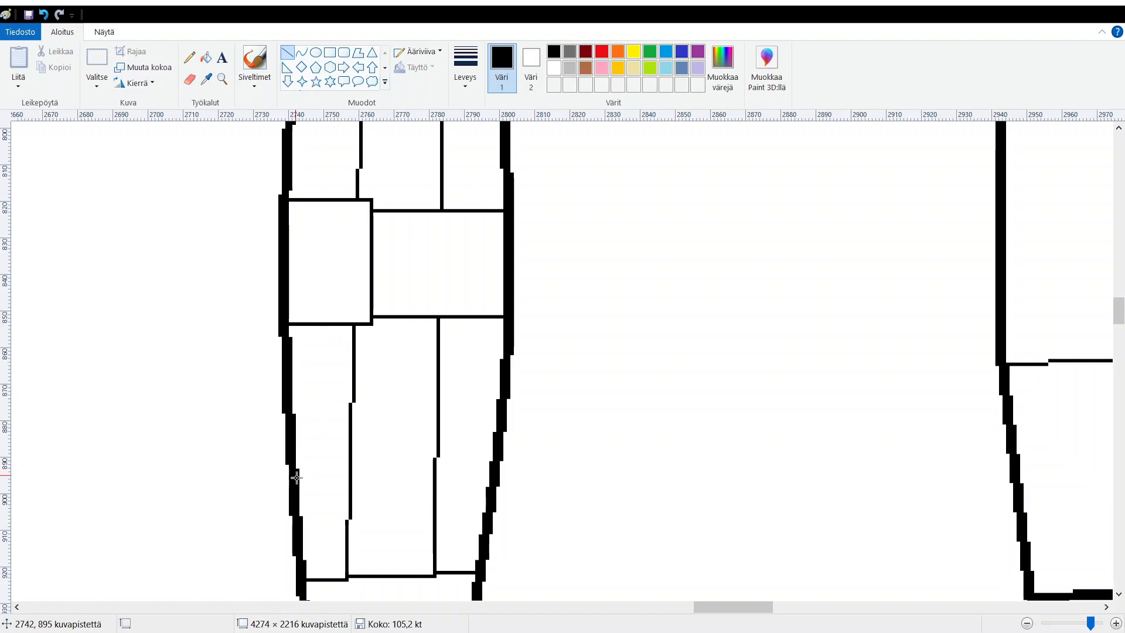
mouse_move(297, 426)
left_mouse_down()
mouse_move(460, 395)
mouse_move(396, 402)
mouse_move(412, 404)
left_mouse_up()
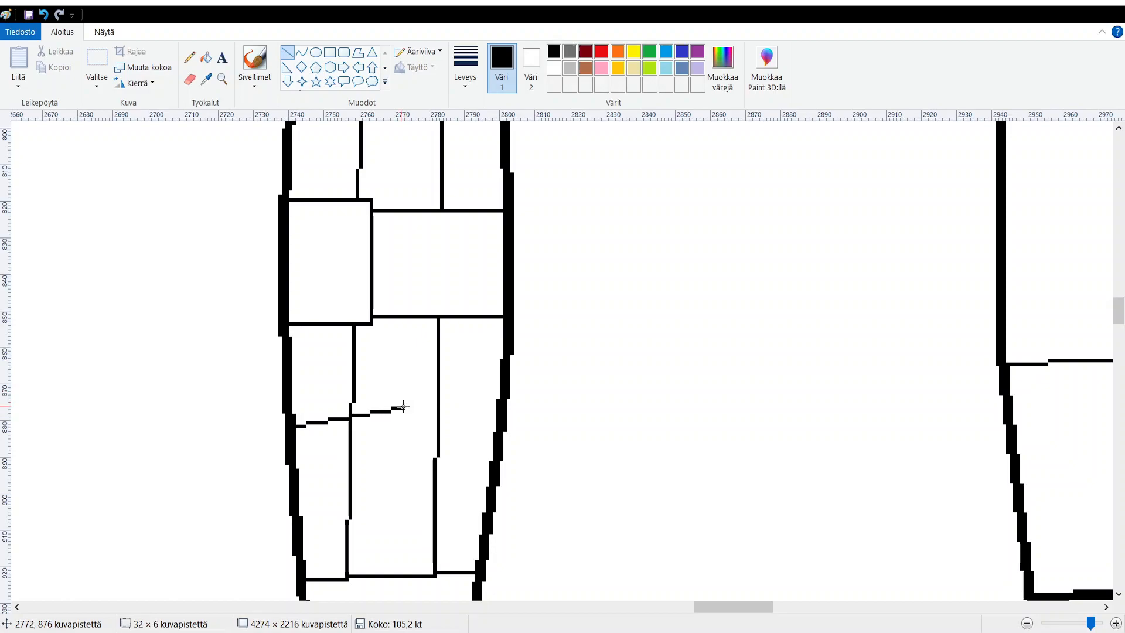
mouse_move(403, 407)
left_mouse_down()
mouse_move(406, 445)
mouse_move(410, 422)
mouse_move(432, 416)
mouse_move(414, 414)
left_mouse_up()
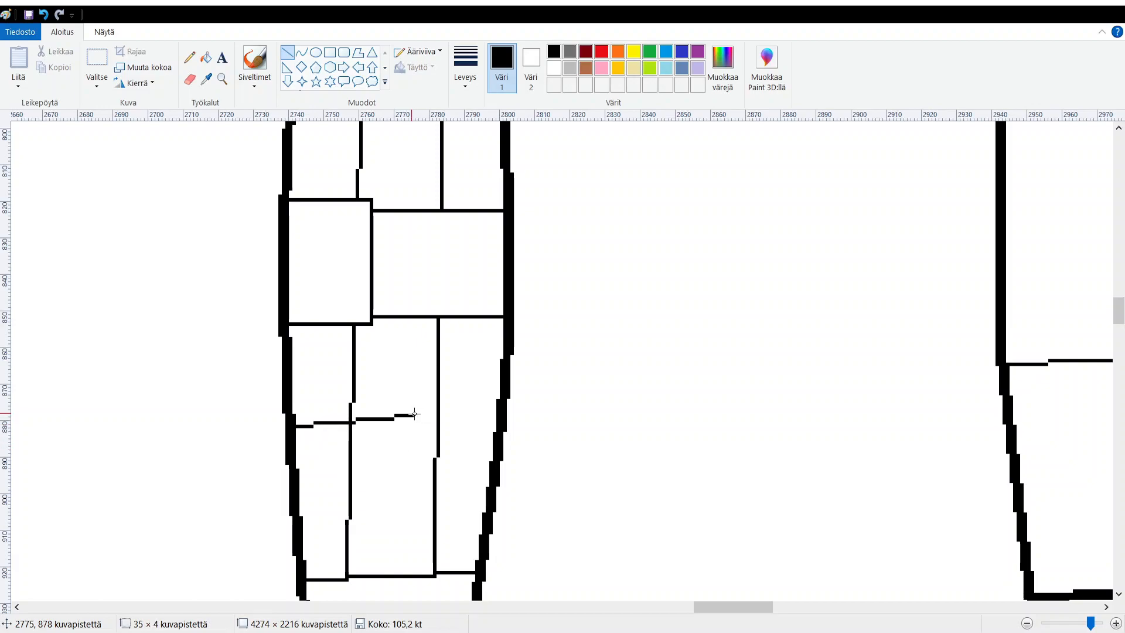
scroll(344, 446, "up", 3)
left_click_drag(345, 538, 345, 258)
scroll(361, 258, "up", 5)
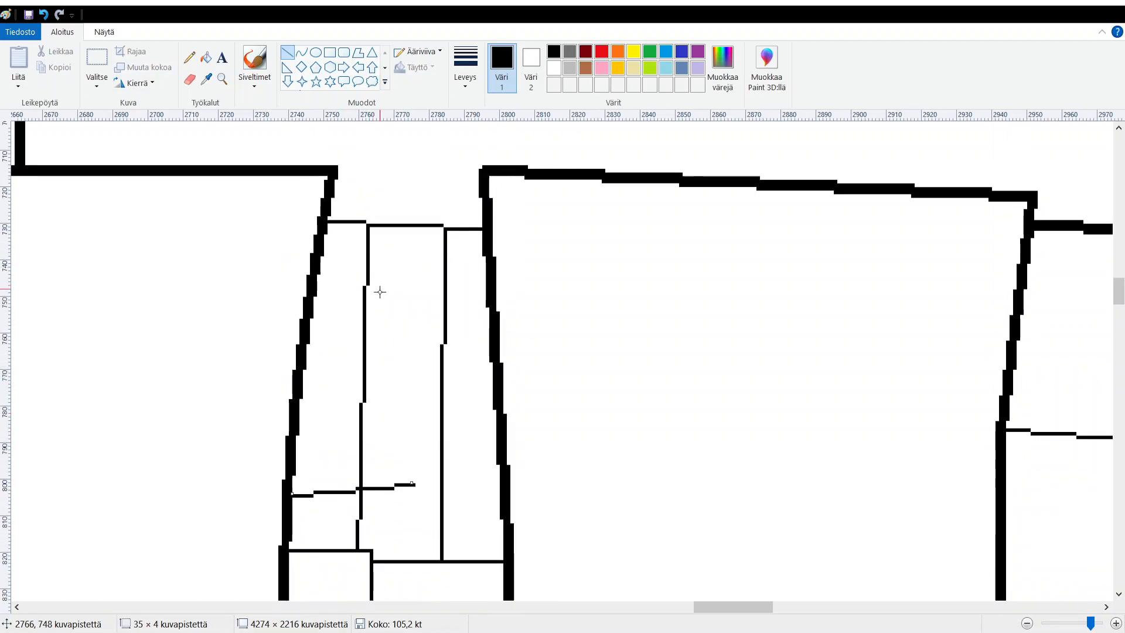
left_click_drag(349, 489, 351, 427)
left_click(324, 389)
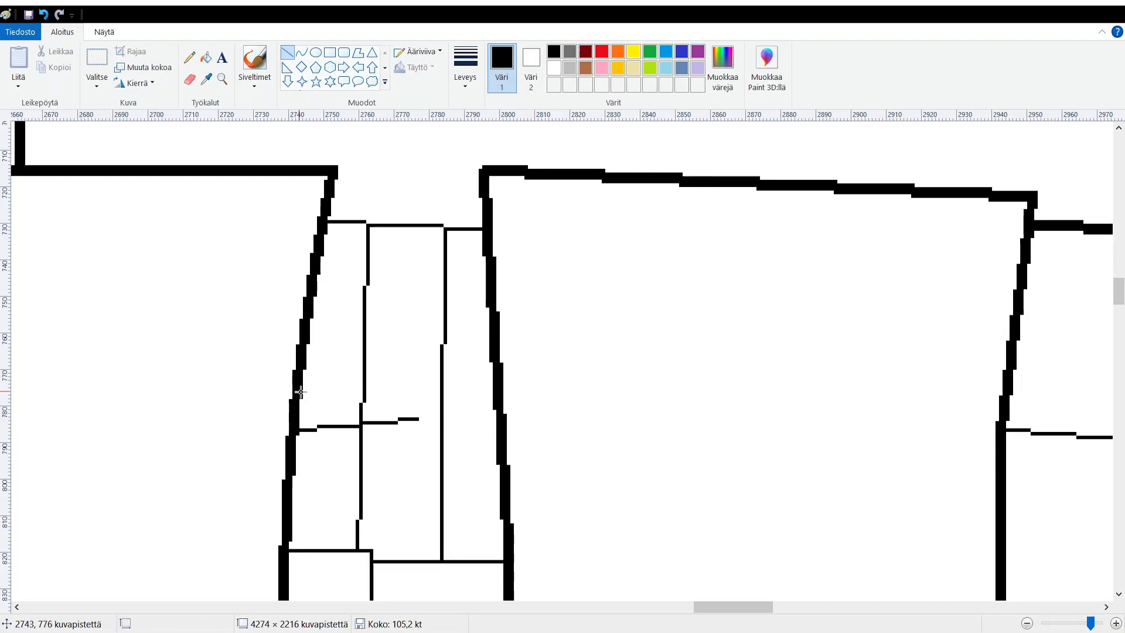
Try a second slanted line, about 34 × 4 px, just above the first, and join their inner ends with a short upright.
left_click_drag(298, 392, 414, 383)
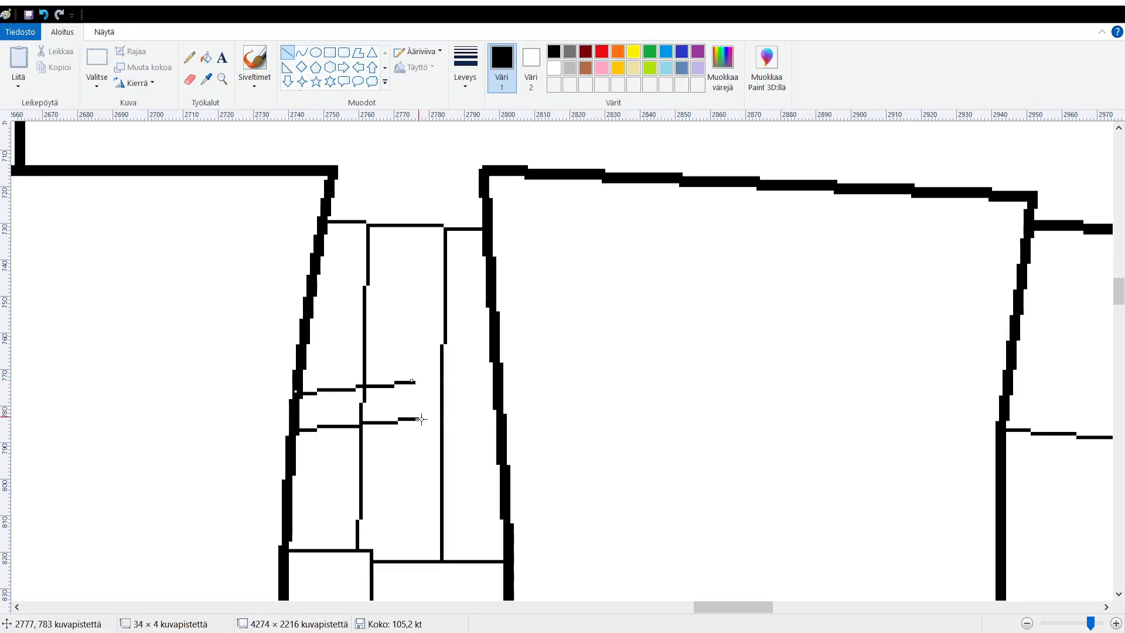
left_click_drag(419, 419, 414, 377)
left_click_drag(415, 377, 414, 376)
left_click_drag(420, 425, 419, 428)
left_click(503, 415)
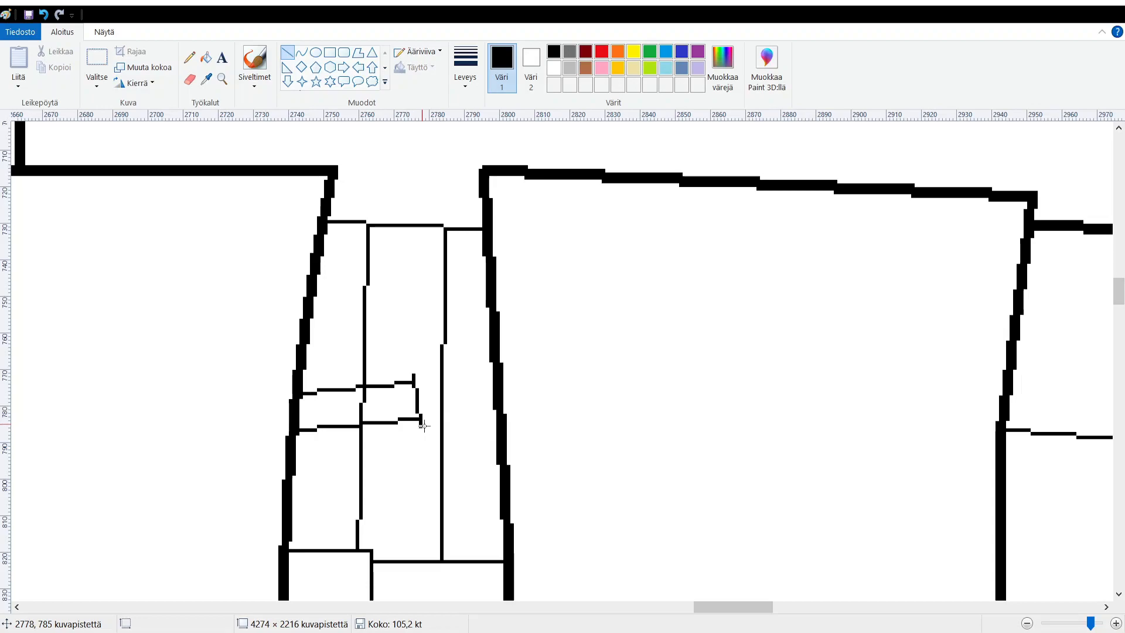
Run slanted lines, about 23 × 4 and 25 × 3 px, from the upright to the right edge and erase the long lines crossing both panels.
left_click_drag(421, 426, 497, 416)
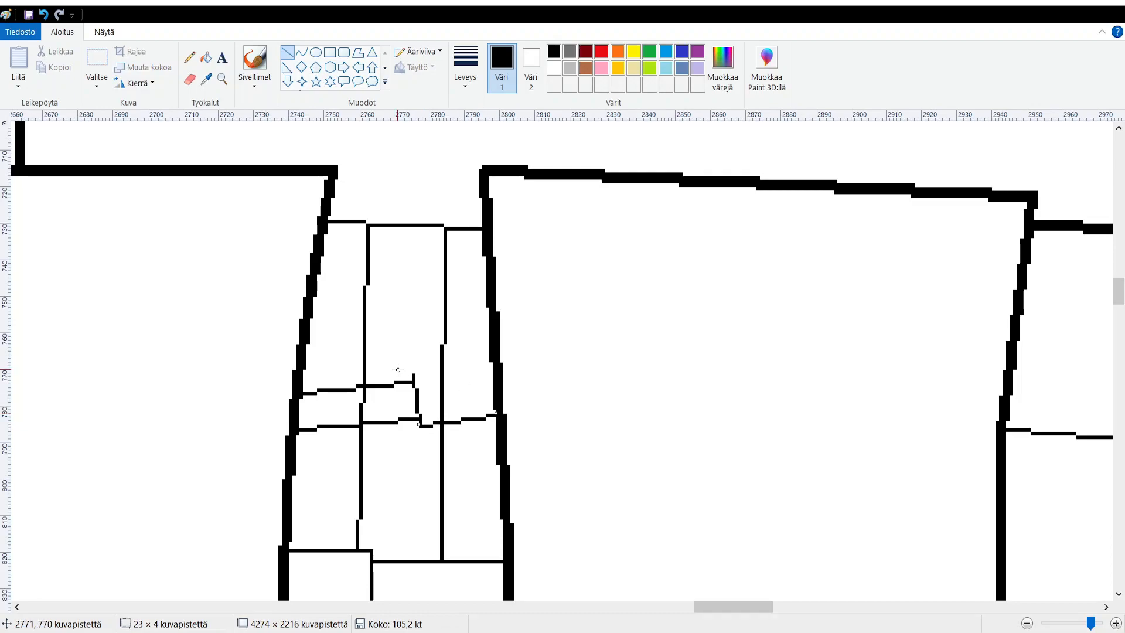
left_click_drag(411, 379, 497, 368)
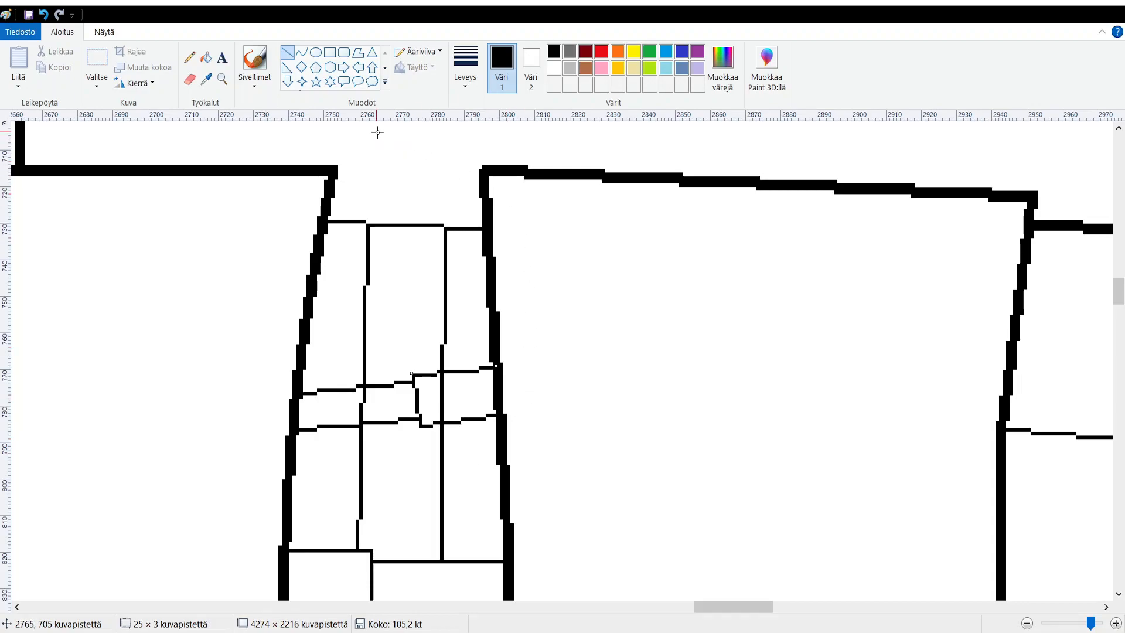
left_click(189, 80)
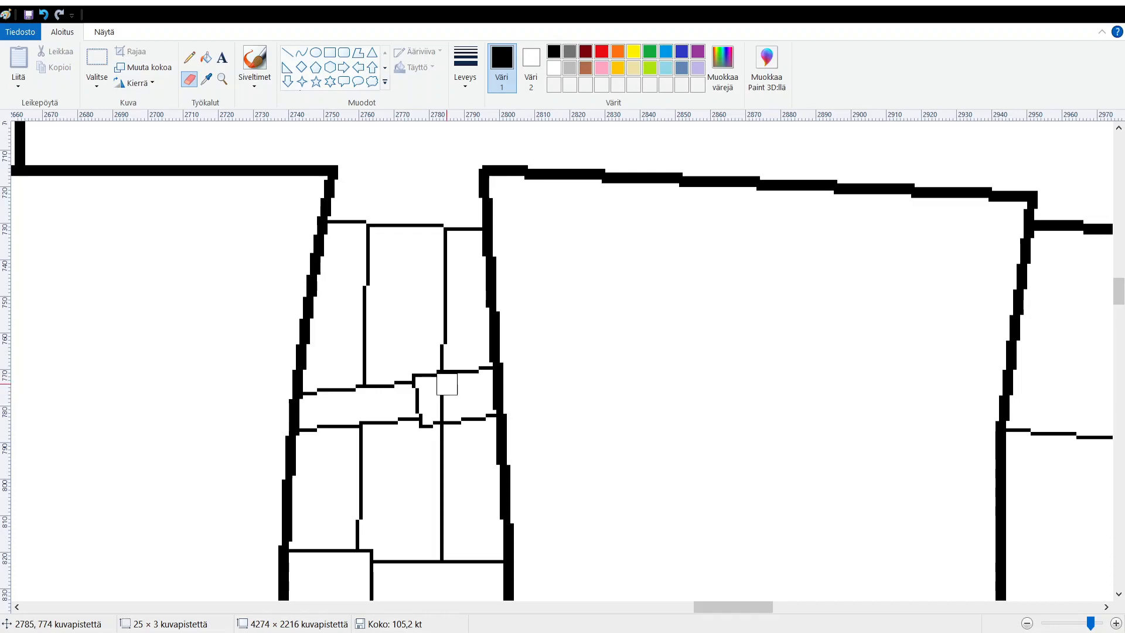
left_click_drag(447, 395, 443, 402)
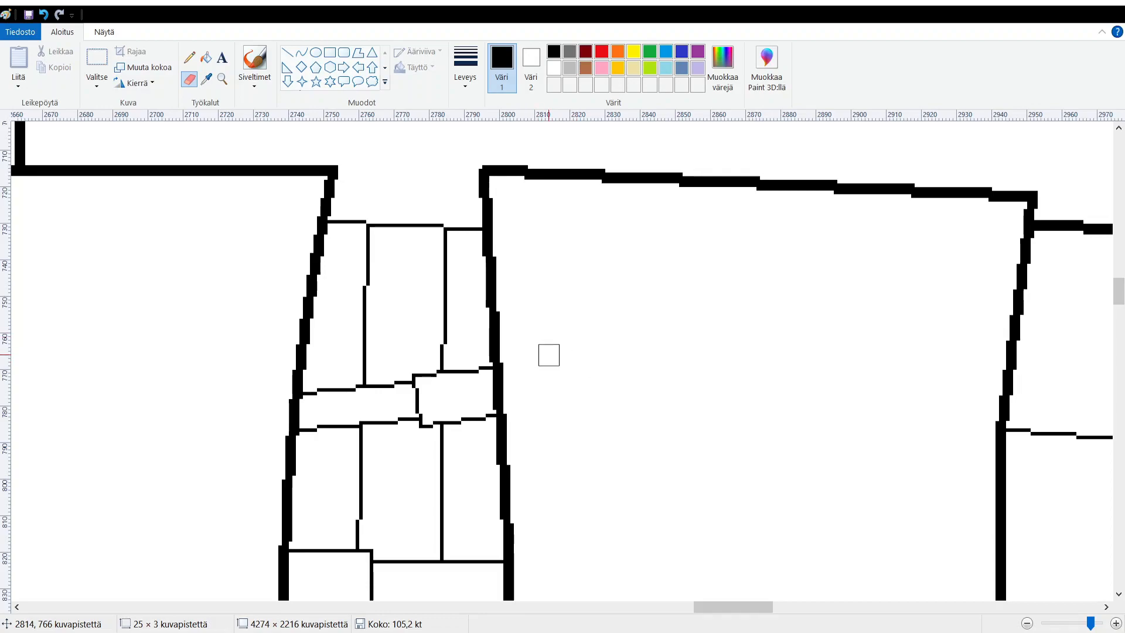
Examine the narrow slanted panels in relation to the boxes and the rest of the column.
scroll(549, 353, "down", 5)
scroll(552, 354, "up", 5)
scroll(552, 351, "down", 2)
scroll(557, 371, "up", 2)
scroll(571, 370, "up", 5)
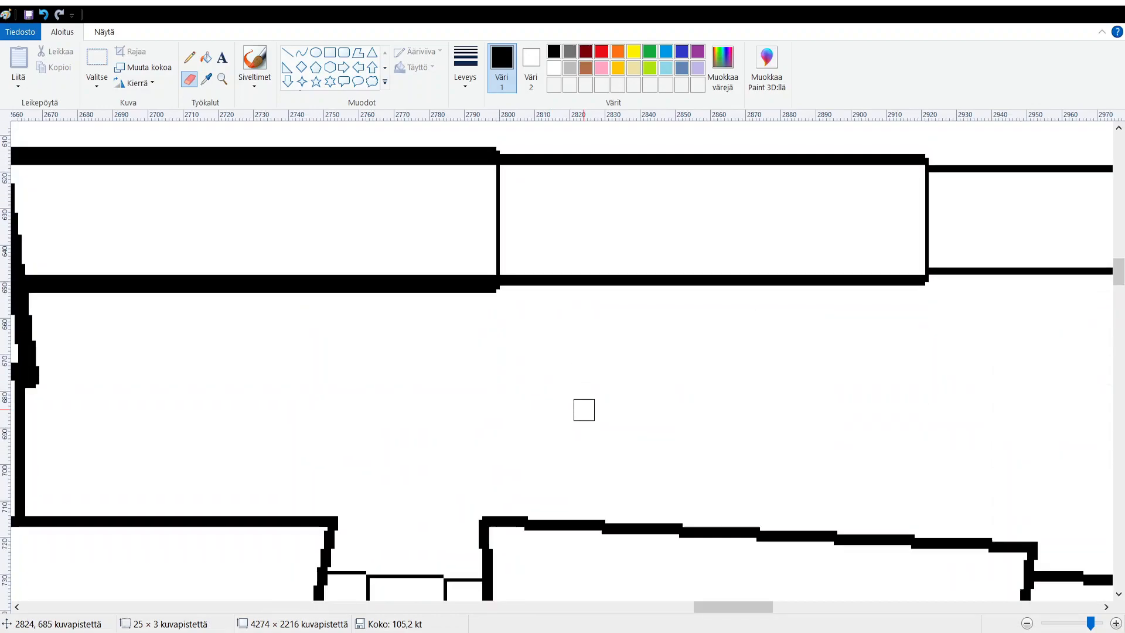
scroll(615, 424, "down", 8)
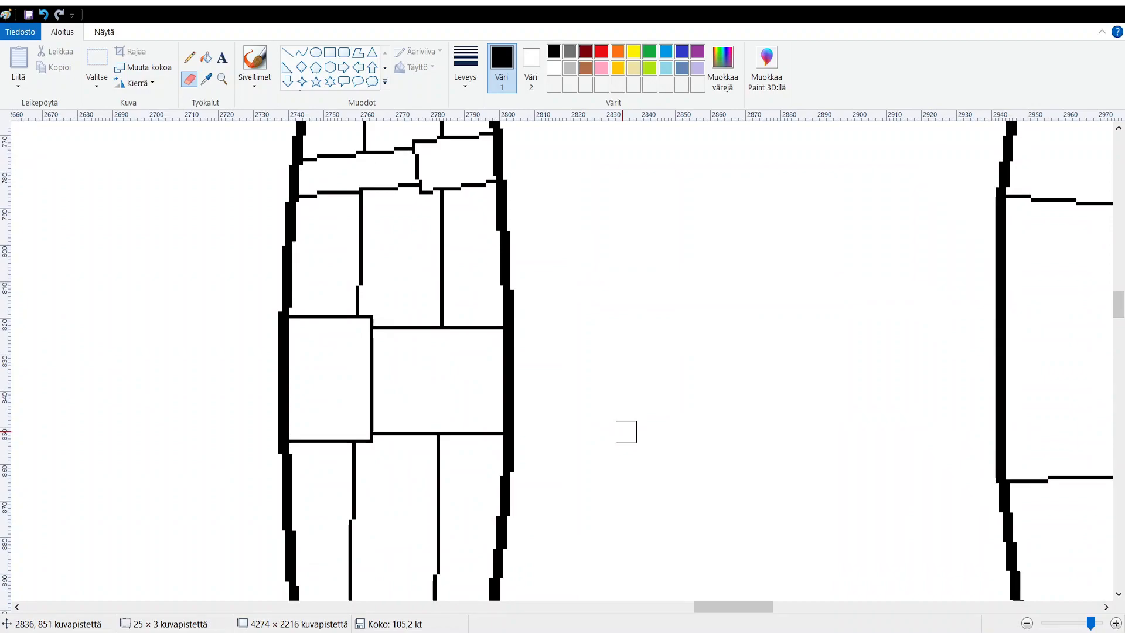
scroll(623, 434, "up", 3)
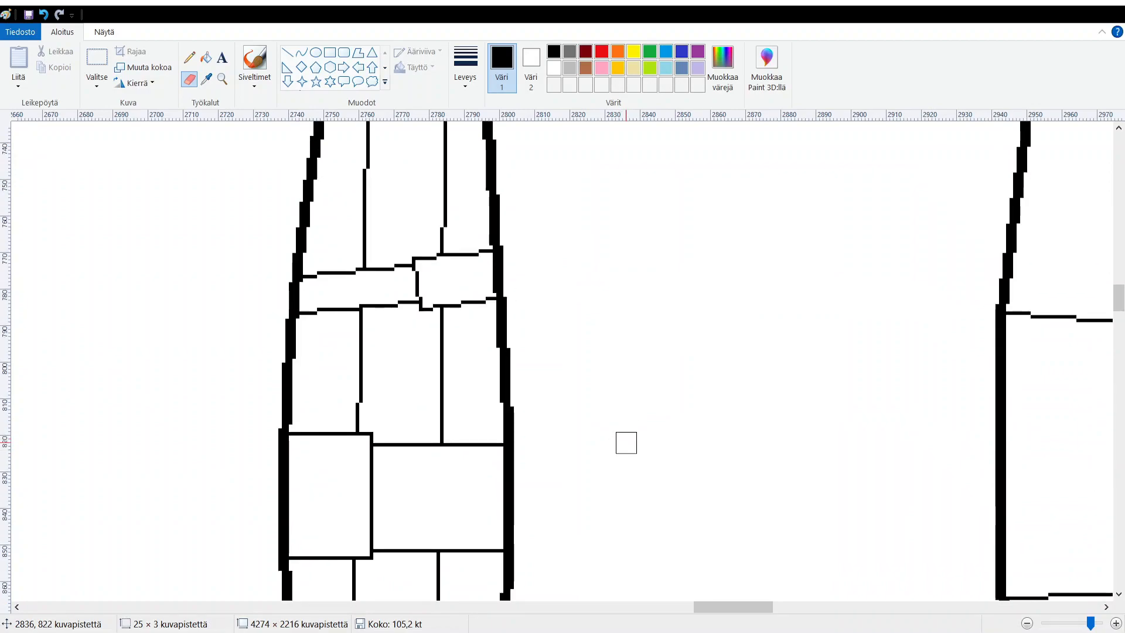
scroll(626, 442, "down", 5)
scroll(626, 443, "up", 3)
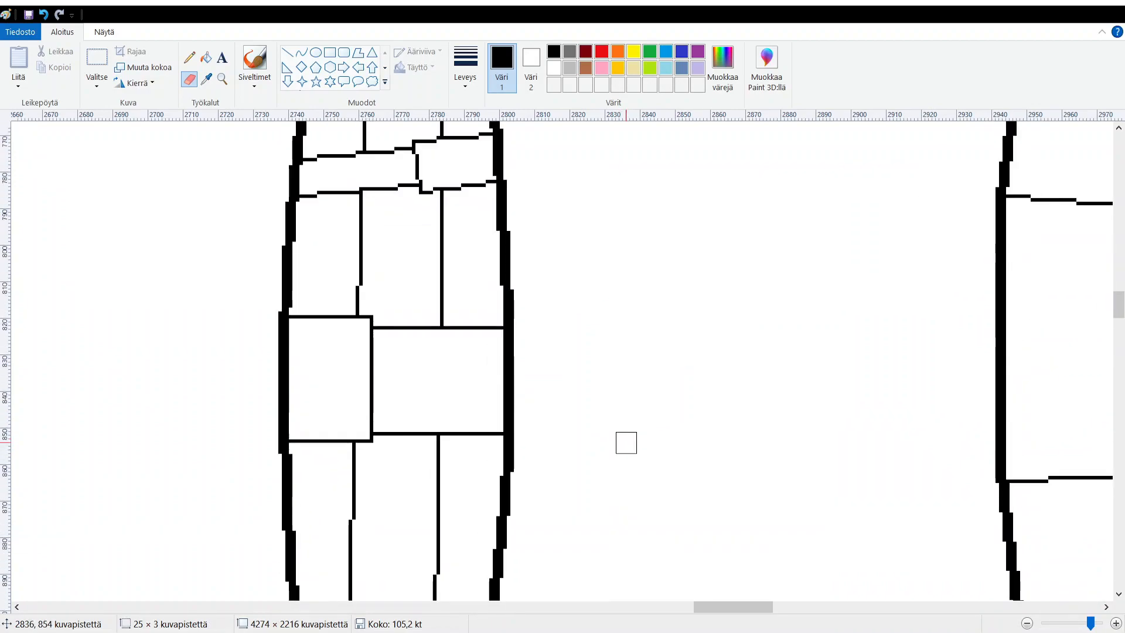
scroll(639, 457, "up", 3)
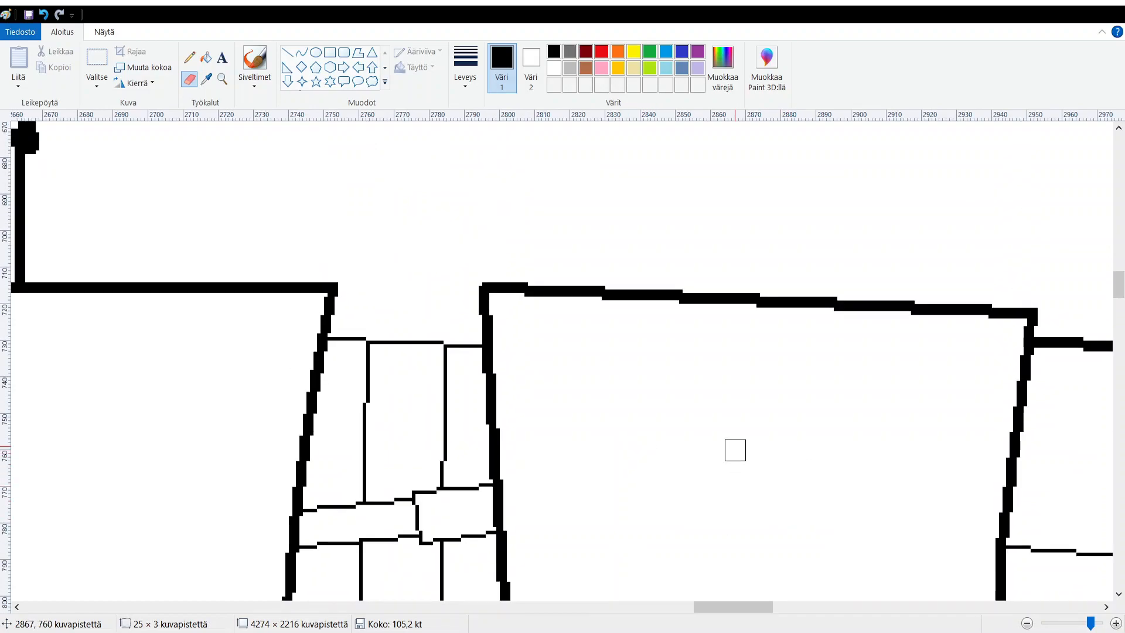
scroll(686, 516, "down", 3)
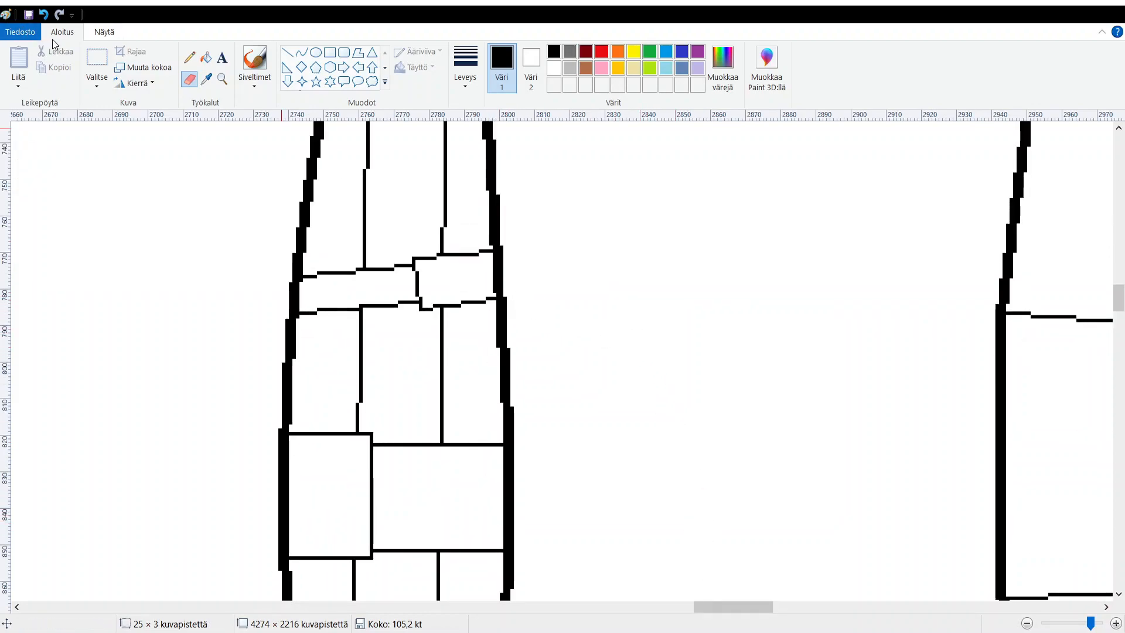
Undo the erasing and panel lines, leaving only the first slanted line above the two boxes.
left_click(44, 15)
left_click(44, 15)
left_click(44, 15)
left_click(45, 16)
left_click(44, 15)
left_click(45, 16)
left_click(45, 17)
left_click(46, 17)
left_click(46, 16)
left_click(46, 16)
left_click(45, 17)
left_click(46, 17)
left_click(45, 17)
left_click(46, 16)
Draw a slanted line about 33 × 3 px higher up from the left edge, and join both inner ends with an upright about 22 px tall.
scroll(469, 235, "up", 2)
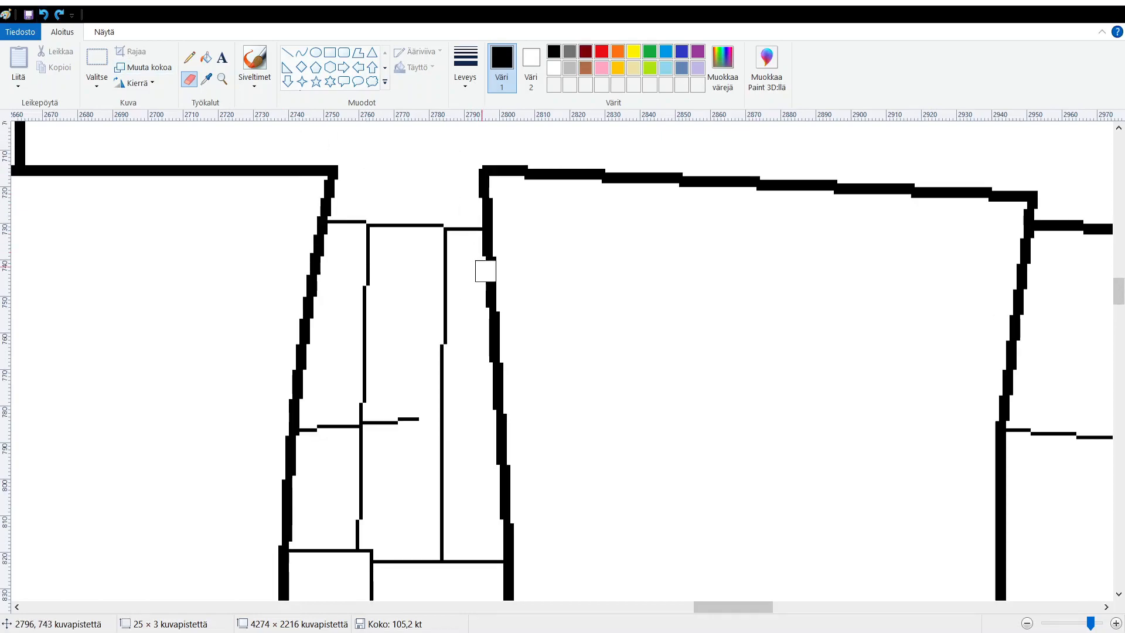
left_click(287, 52)
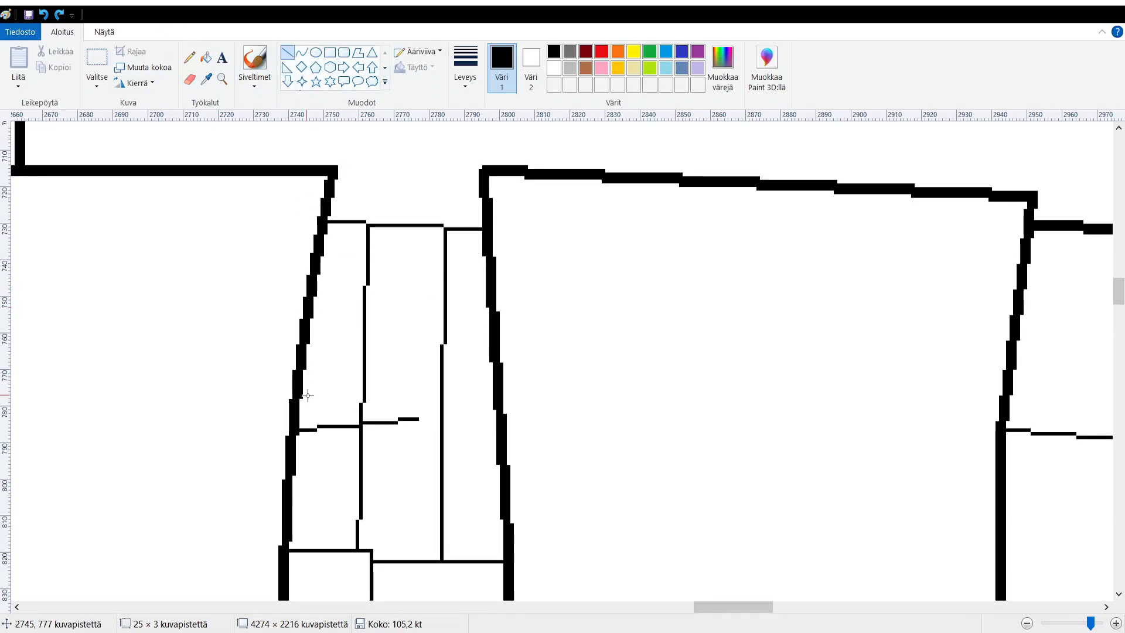
left_click_drag(299, 372, 412, 364)
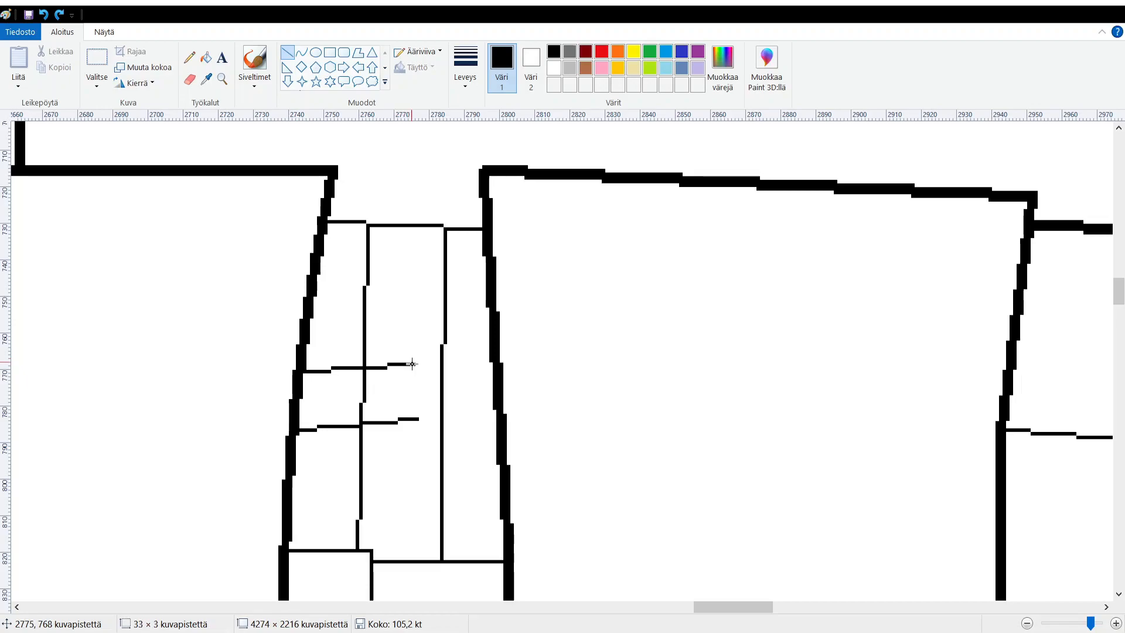
left_click_drag(412, 364, 413, 364)
left_click_drag(418, 429, 413, 352)
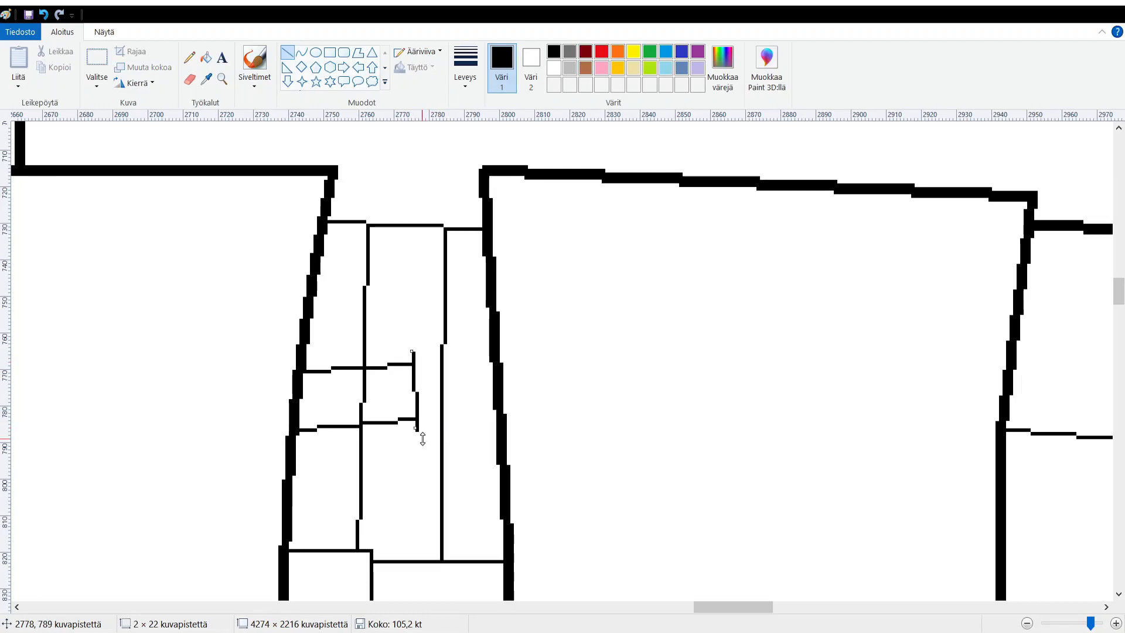
left_click_drag(416, 430, 420, 432)
left_click(486, 350)
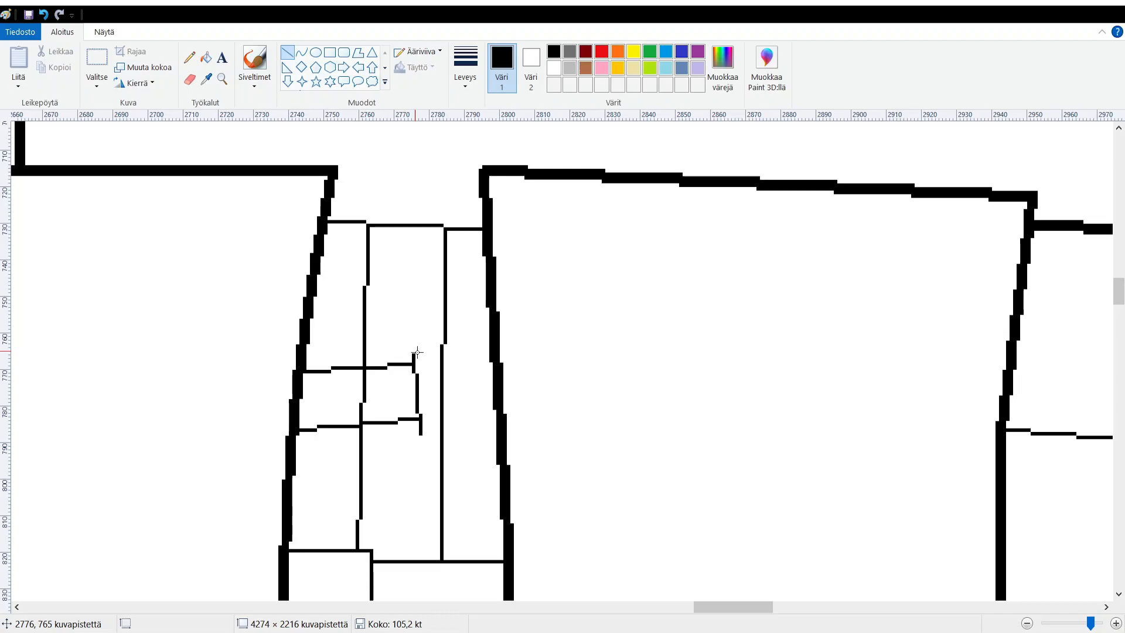
Run two slanted lines from the upright's ends to the column's right edge, the upper one about 23 × 3 px.
left_click_drag(413, 354, 492, 346)
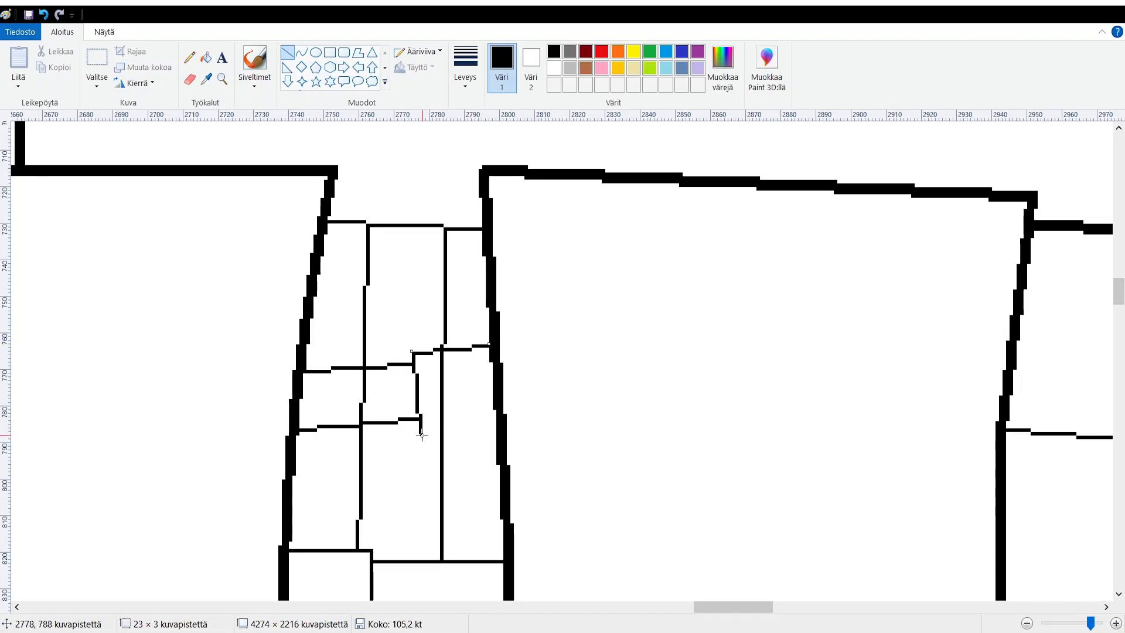
left_click_drag(422, 435, 495, 424)
left_click(549, 378)
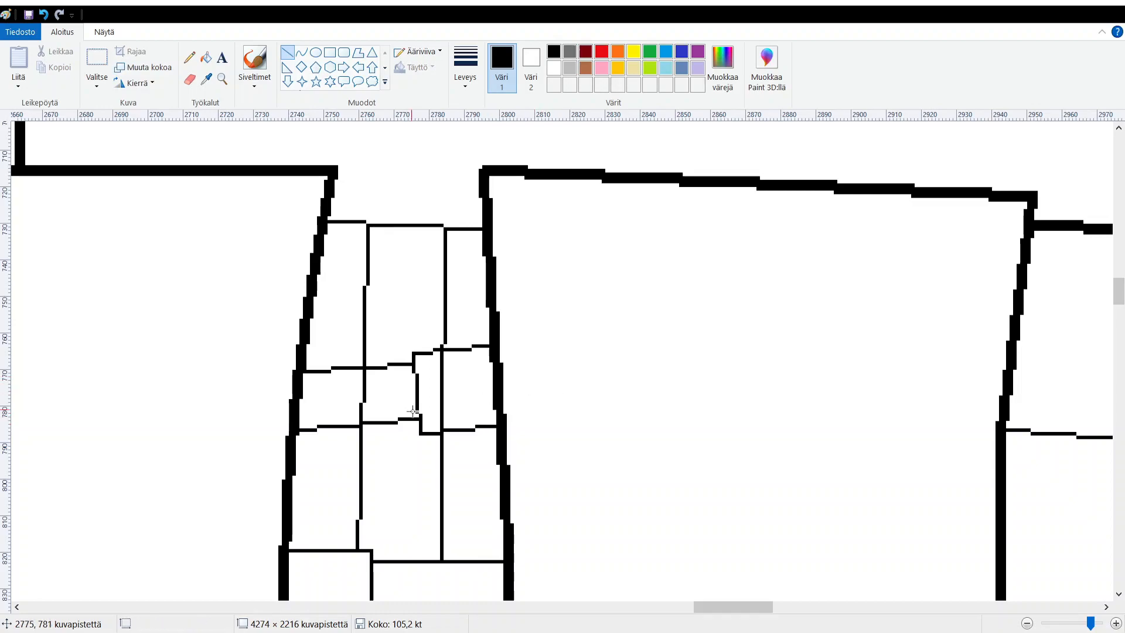
Erase the two upright lines crossing inside the column's slanted two-part band, keeping the band's outline and the uprights above and below.
left_click(190, 80)
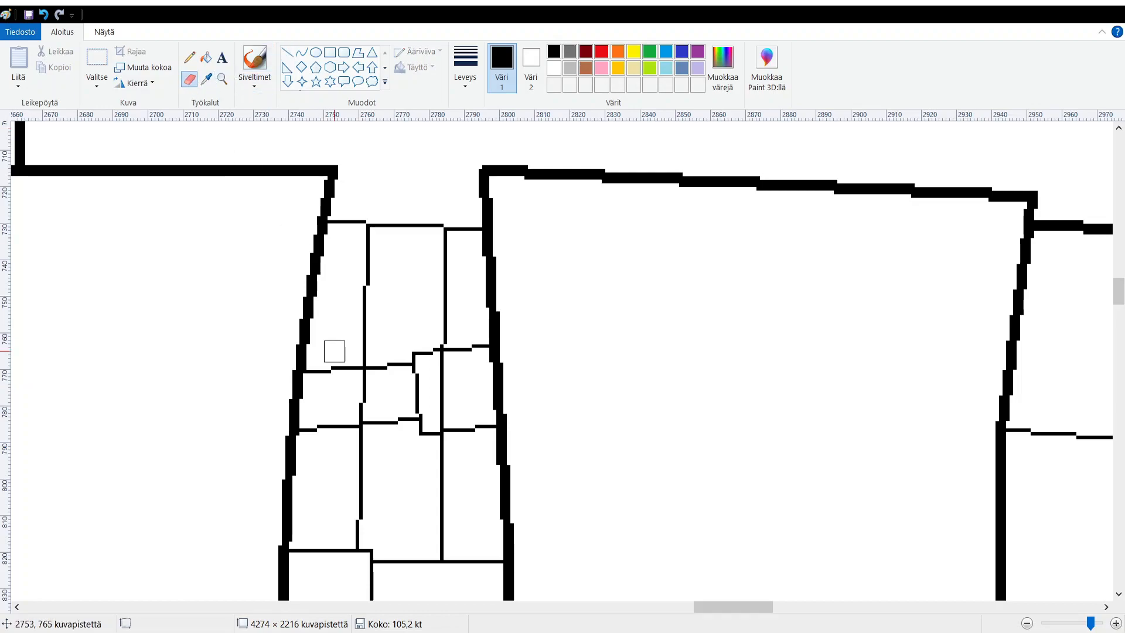
left_click(364, 381)
left_click_drag(362, 410, 366, 400)
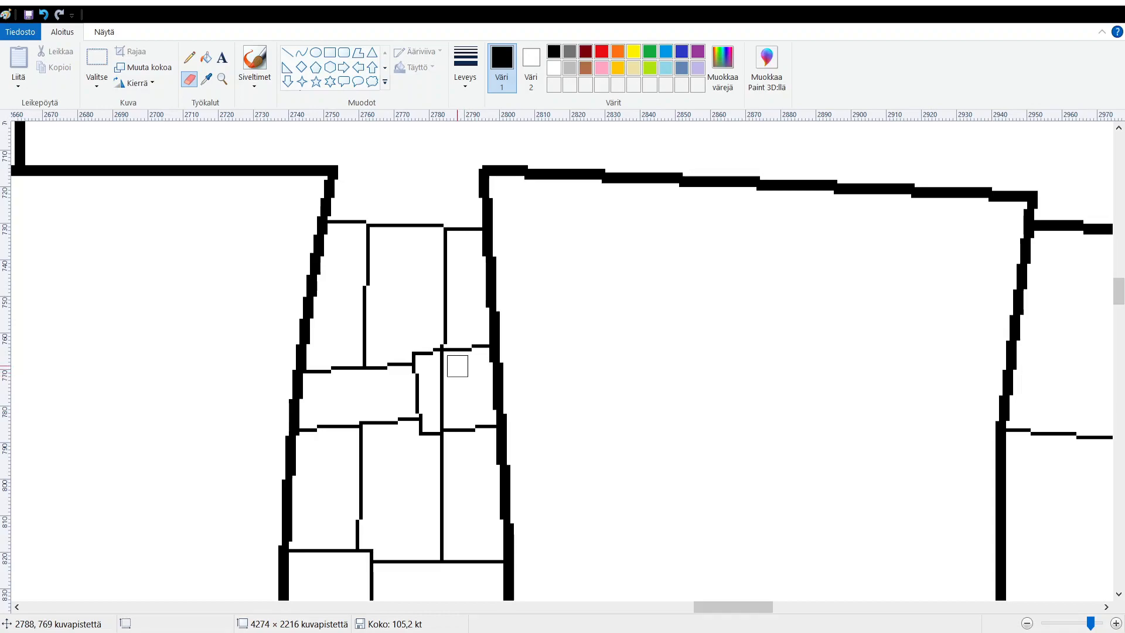
mouse_move(447, 362)
left_mouse_down()
mouse_move(442, 406)
mouse_move(447, 395)
left_mouse_up()
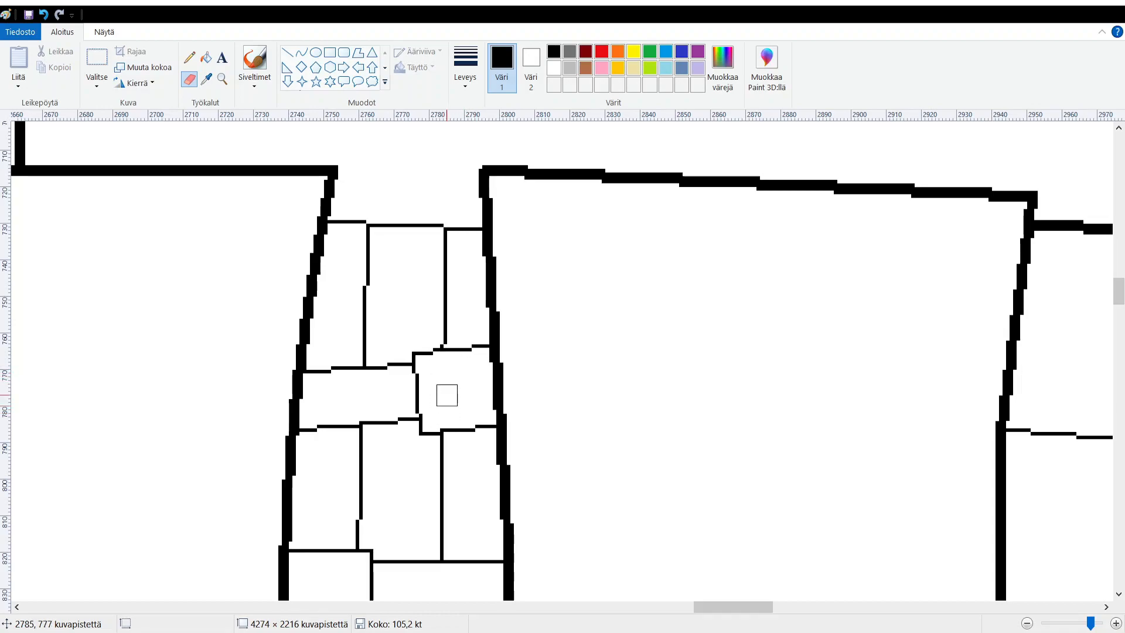
Erase the small arcs above and below the narrow dashed-sided box at the end of the tapered hull section.
scroll(463, 375, "down", 6)
scroll(645, 364, "up", 2)
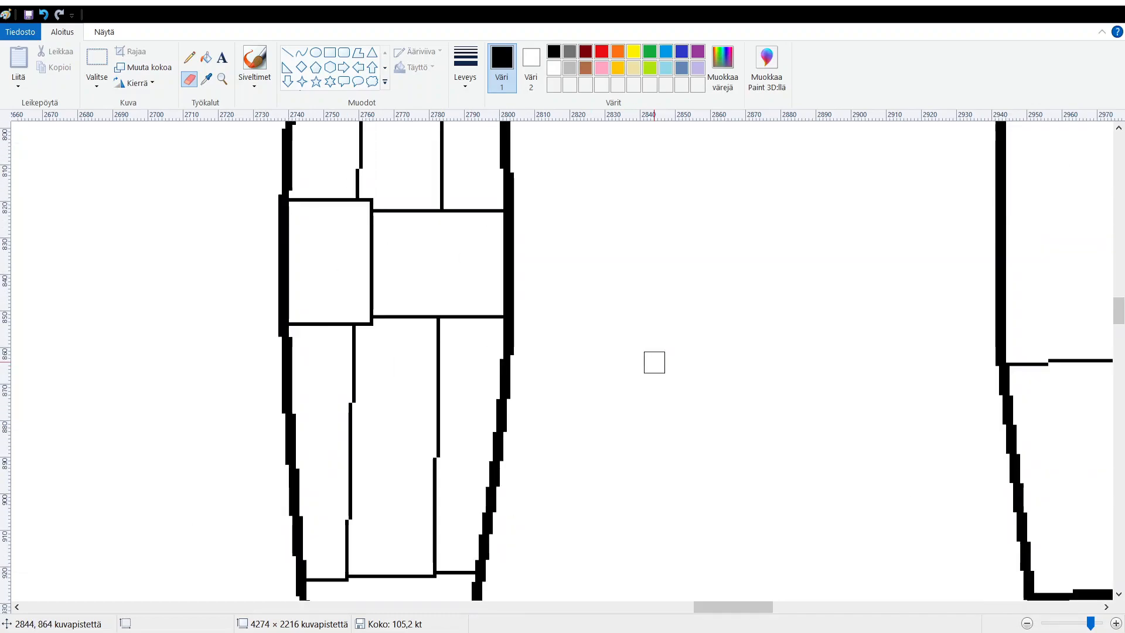
scroll(655, 362, "up", 2)
scroll(658, 359, "up", 3)
scroll(738, 405, "down", 3)
left_click_drag(694, 609, 872, 608)
scroll(703, 387, "up", 2)
scroll(674, 384, "down", 2)
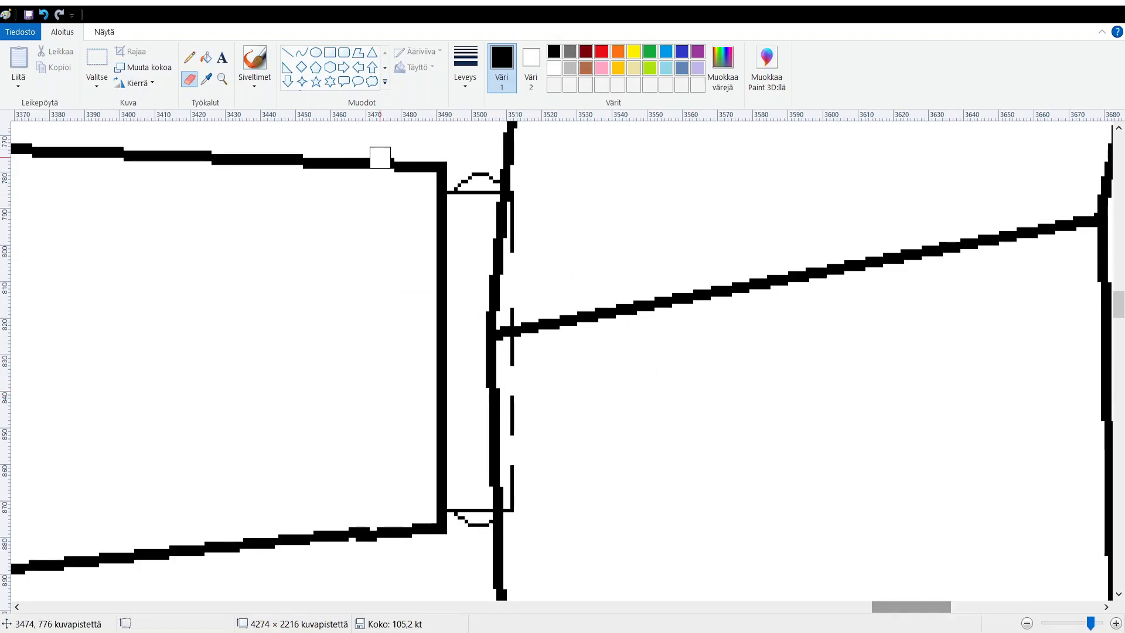
mouse_move(468, 168)
left_mouse_down()
mouse_move(467, 181)
mouse_move(478, 176)
left_mouse_up()
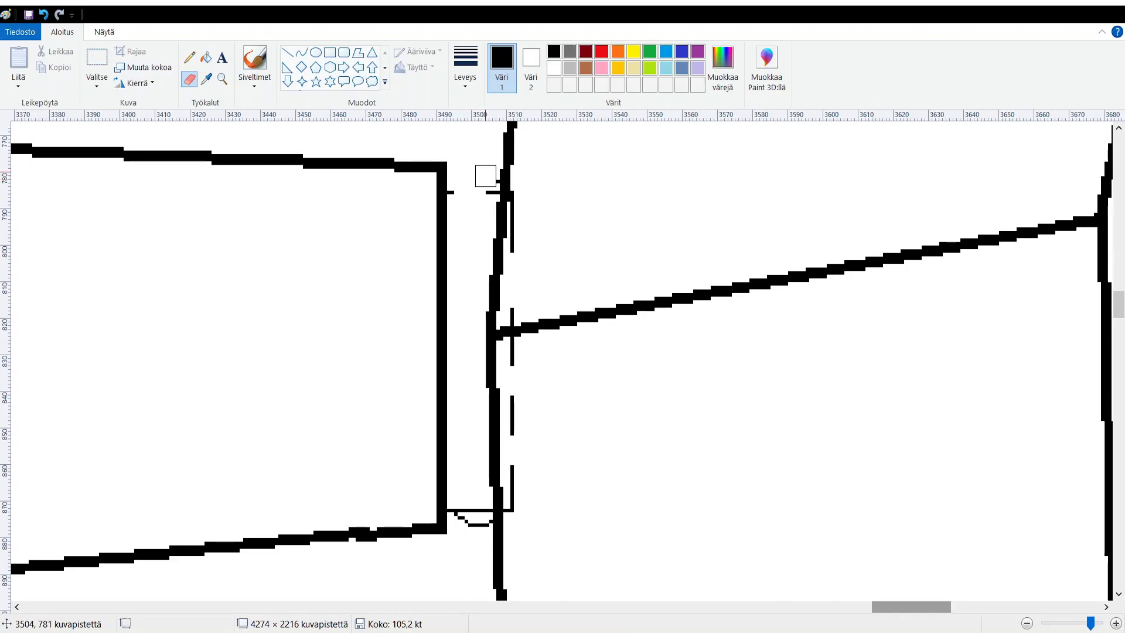
left_click_drag(464, 530, 479, 526)
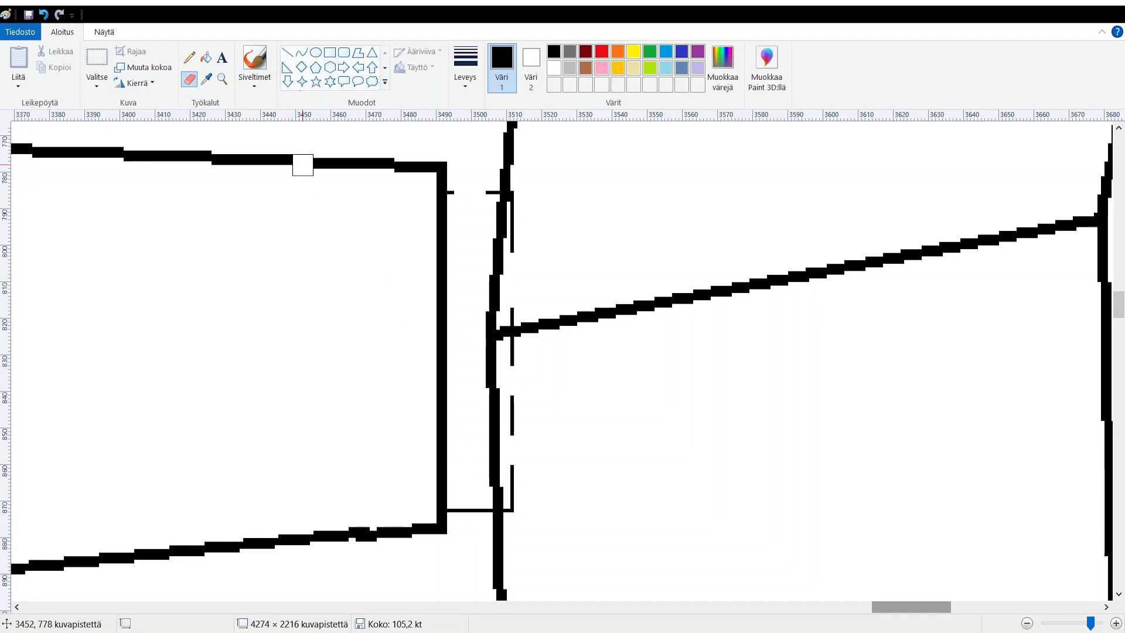
Draw L-shaped brackets from the upper and lower edges of the hull section's end, each with a horizontal line about 32 px long across the thick edge.
left_click(287, 52)
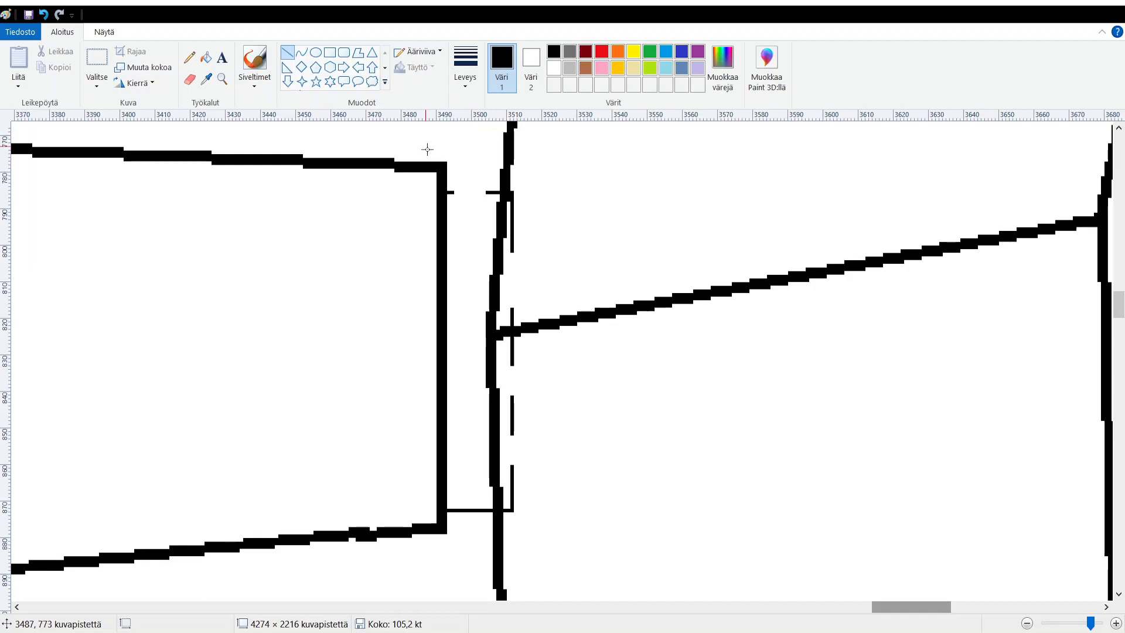
mouse_move(420, 164)
left_mouse_down()
mouse_move(420, 130)
mouse_move(529, 130)
left_mouse_up()
left_click(552, 234)
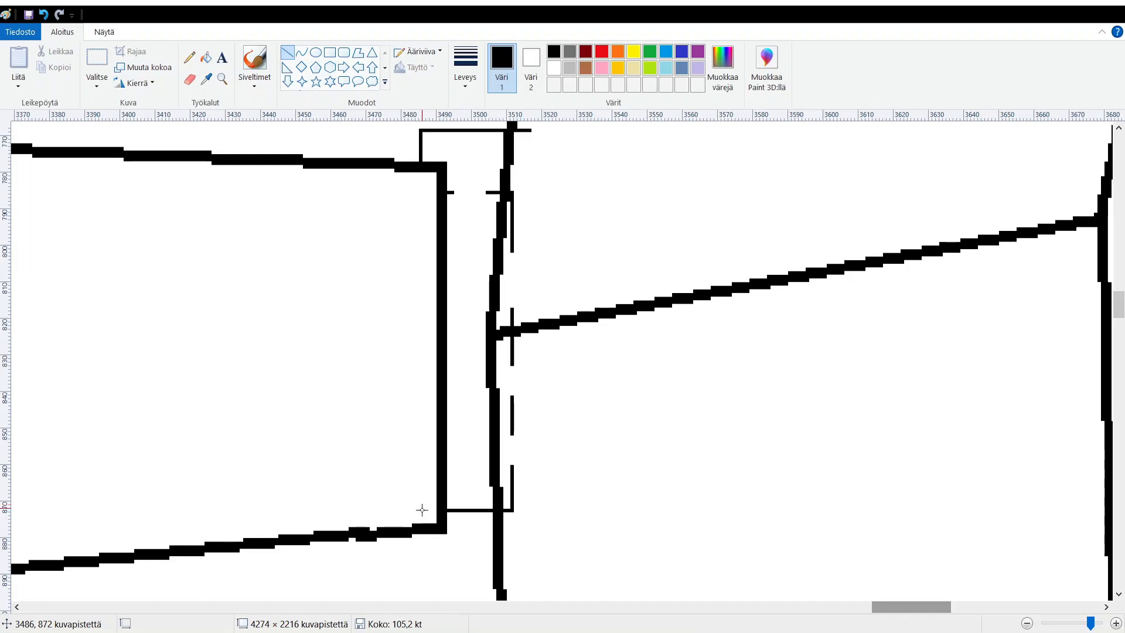
left_click_drag(422, 531, 528, 557)
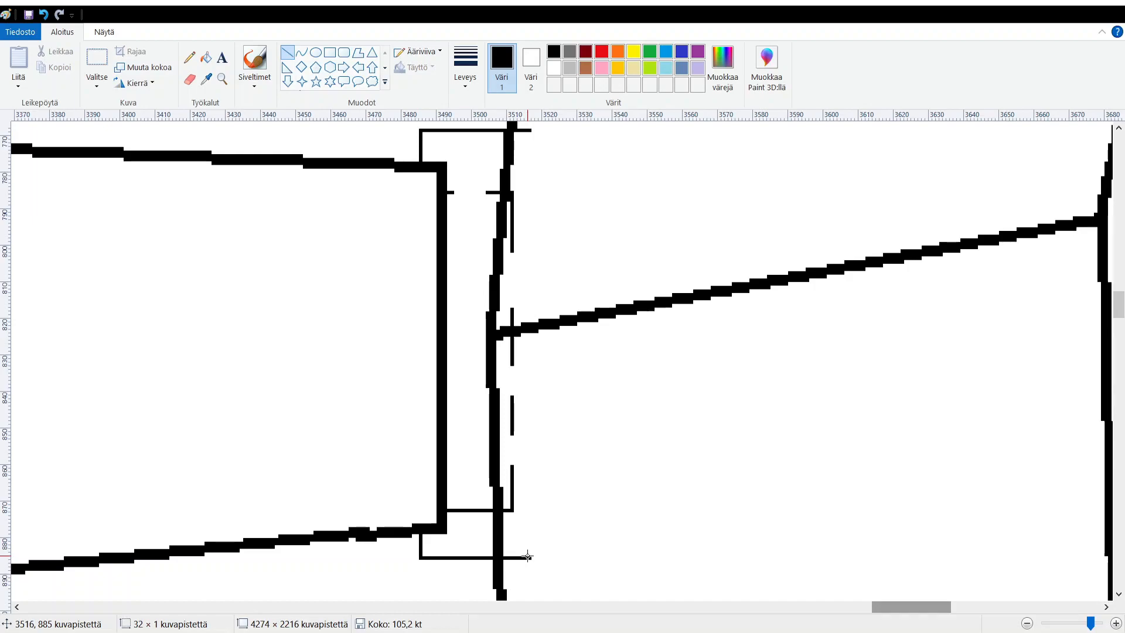
left_click(565, 483)
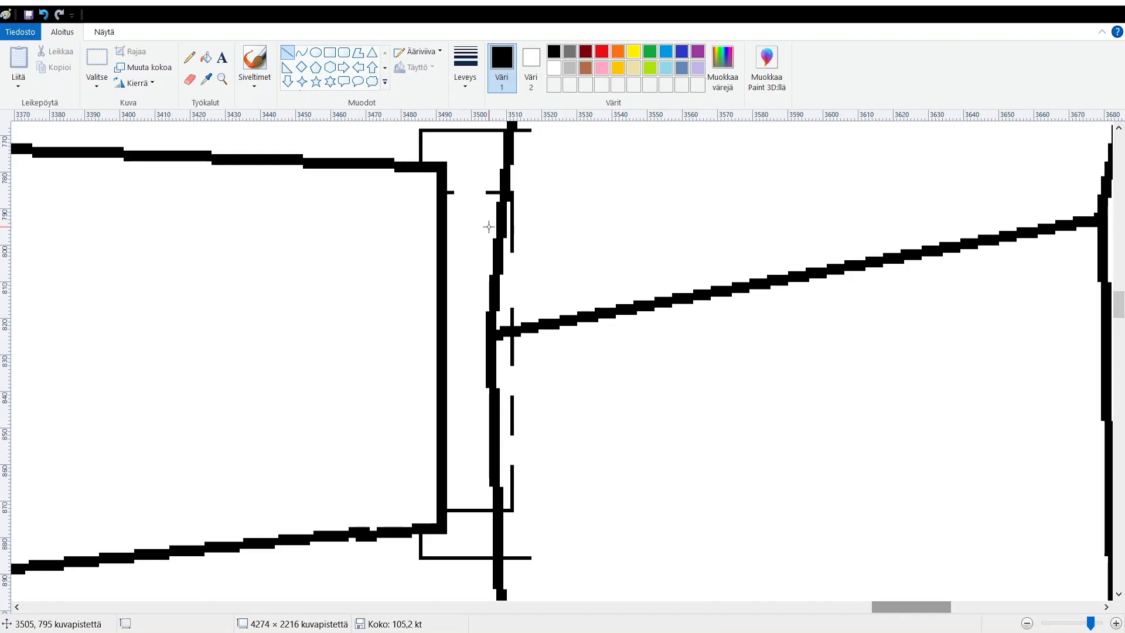
Close the gap in the narrow box's upper edge with a horizontal line about 13 px long.
scroll(569, 322, "up", 2)
scroll(509, 285, "down", 2)
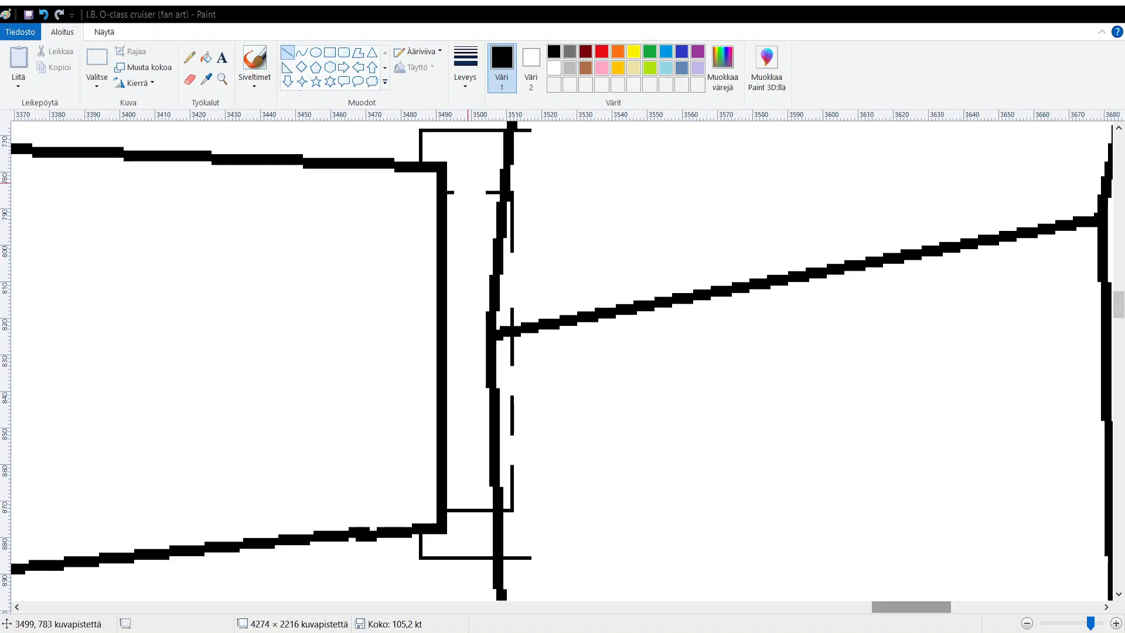
left_click_drag(450, 192, 493, 192)
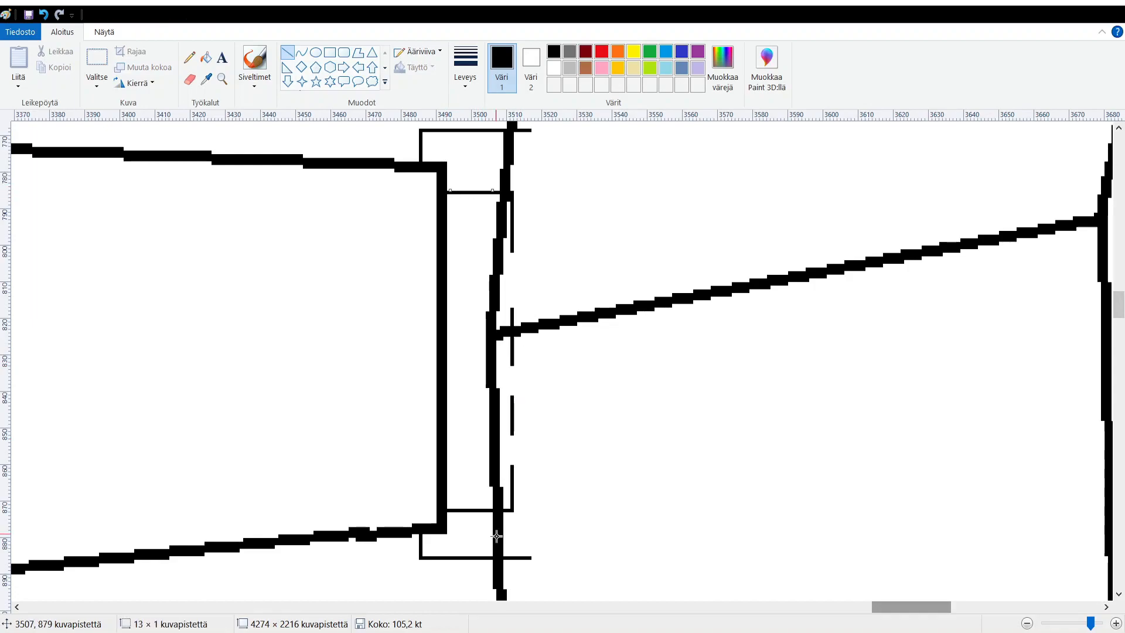
left_click(555, 227)
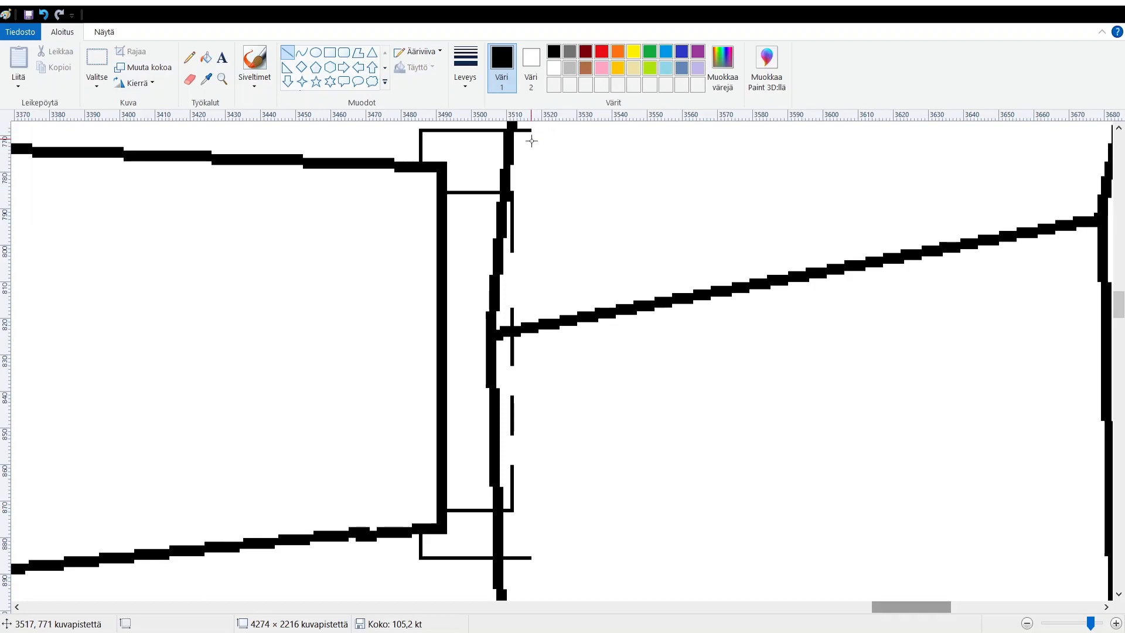
Draw a dashed outline bulging outward between the two brackets' free ends, peaking at the thick slanted line, with one dash about 3 × 19 px.
left_click_drag(532, 153, 553, 327)
left_click(549, 268)
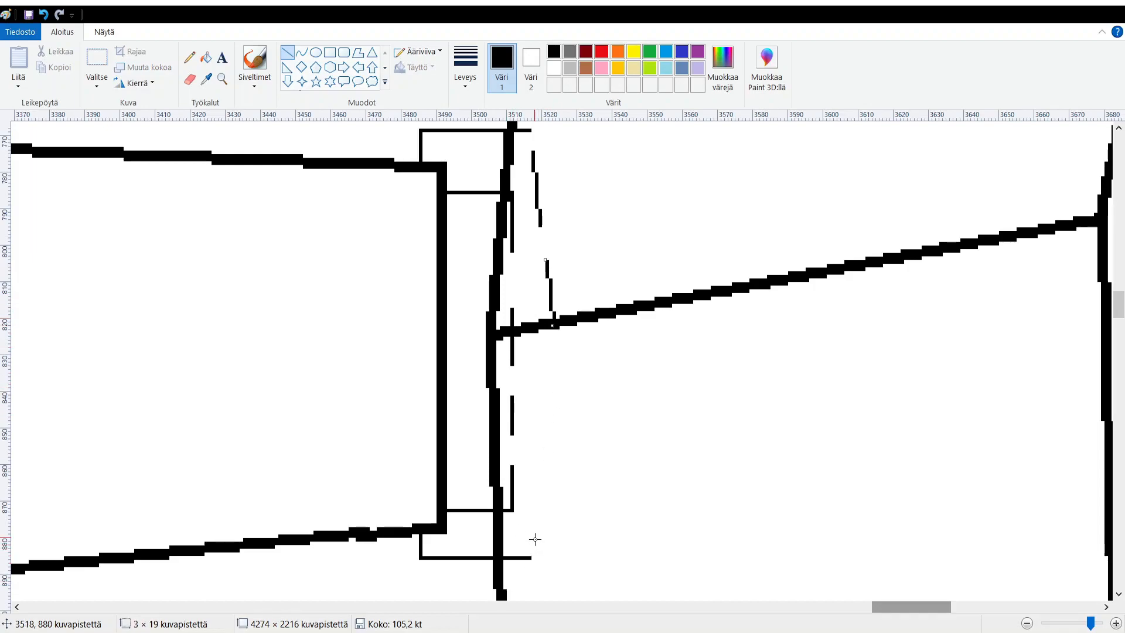
left_click_drag(531, 540, 554, 321)
left_click(630, 366)
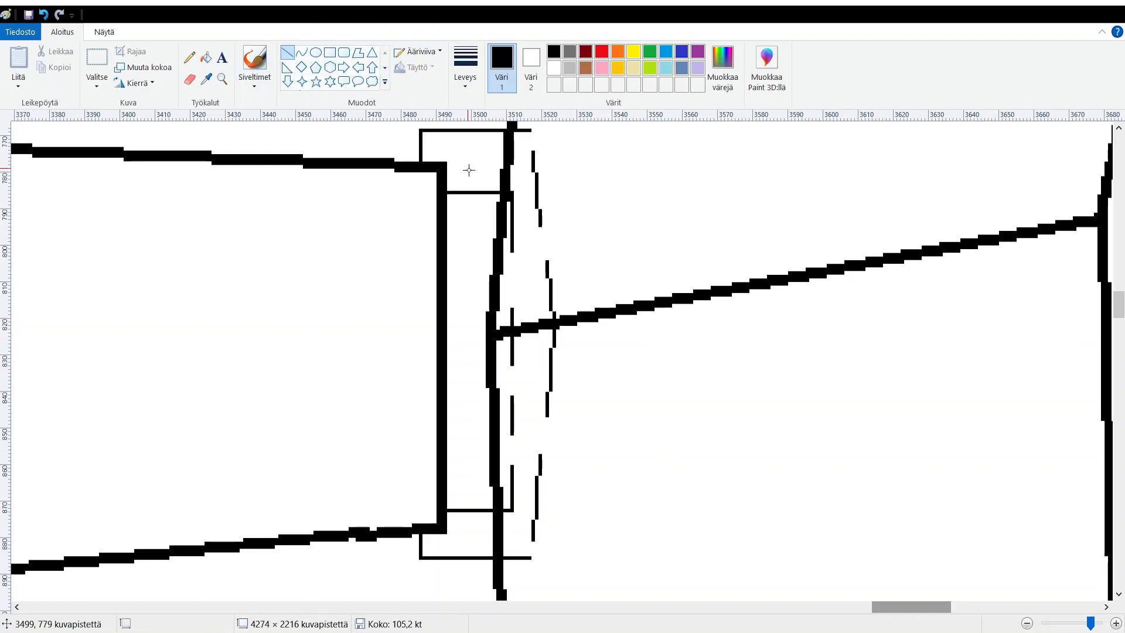
Erase the thick upright edge between the upper and lower brackets, along with its stub inside the narrow box.
left_click(189, 79)
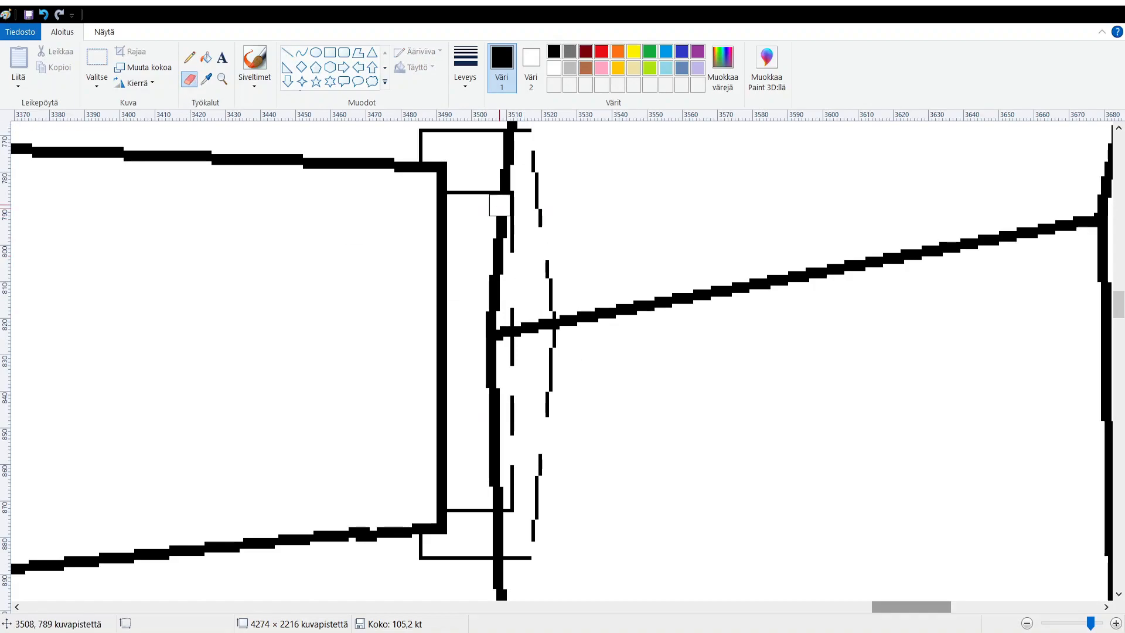
left_click_drag(497, 209, 498, 497)
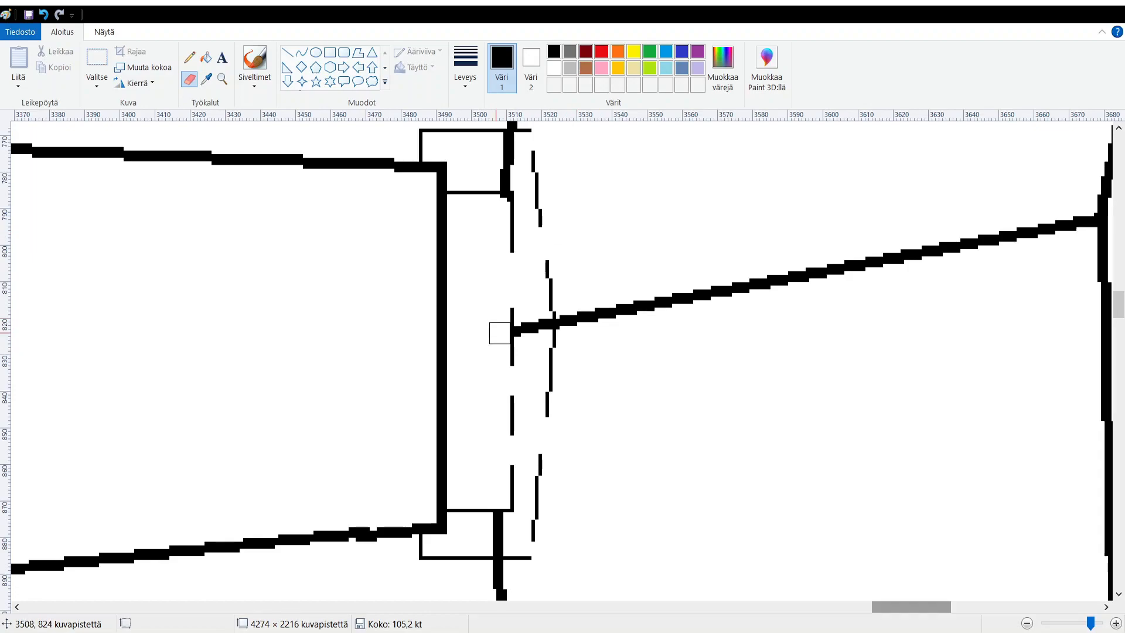
left_click_drag(521, 354, 525, 332)
scroll(476, 316, "up", 2)
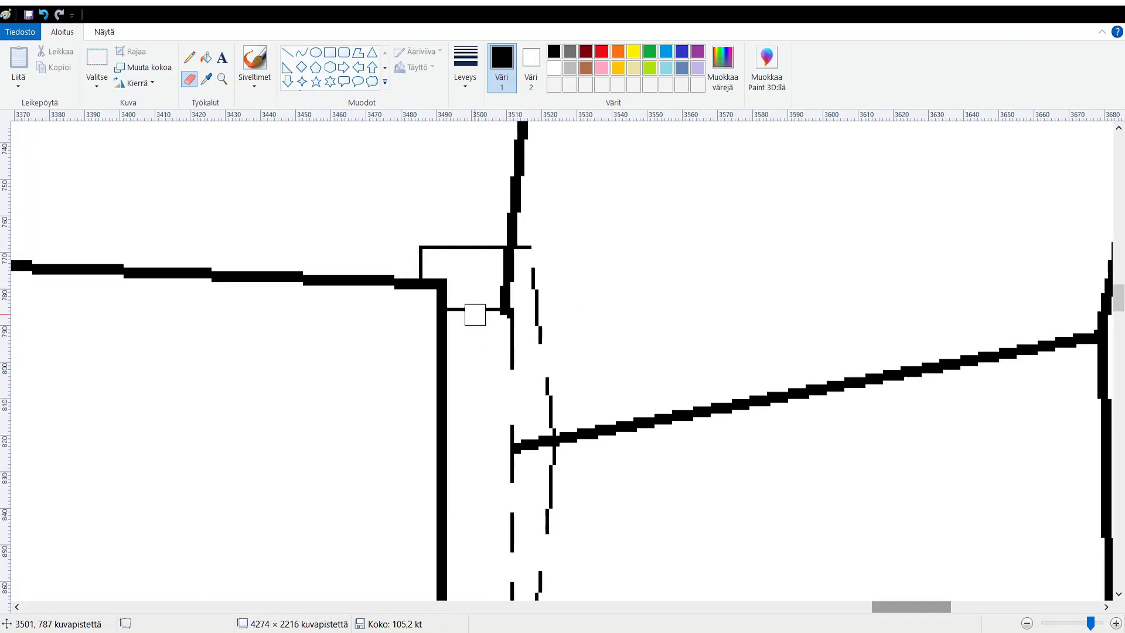
scroll(514, 344, "down", 2)
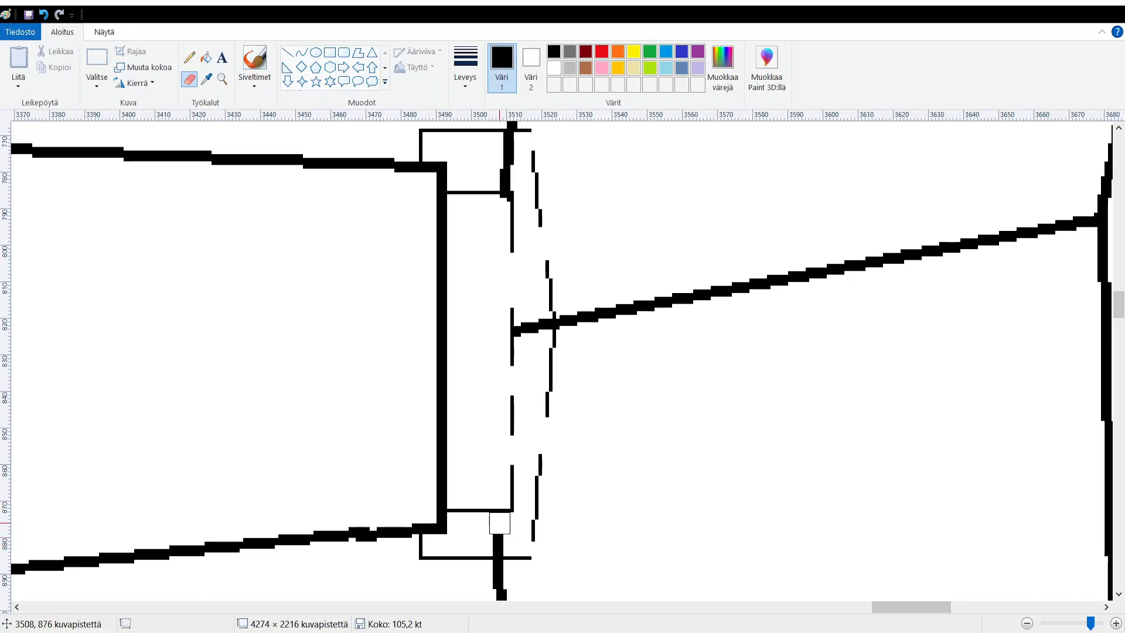
left_click_drag(499, 527, 500, 543)
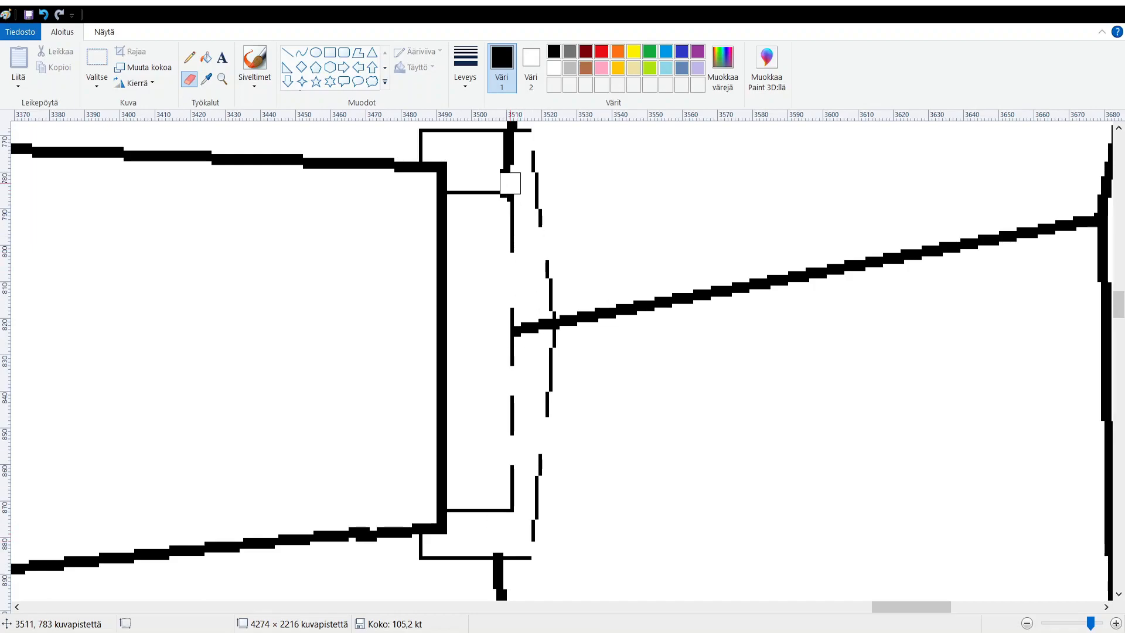
mouse_move(507, 176)
left_mouse_down()
mouse_move(548, 184)
mouse_move(510, 150)
left_mouse_up()
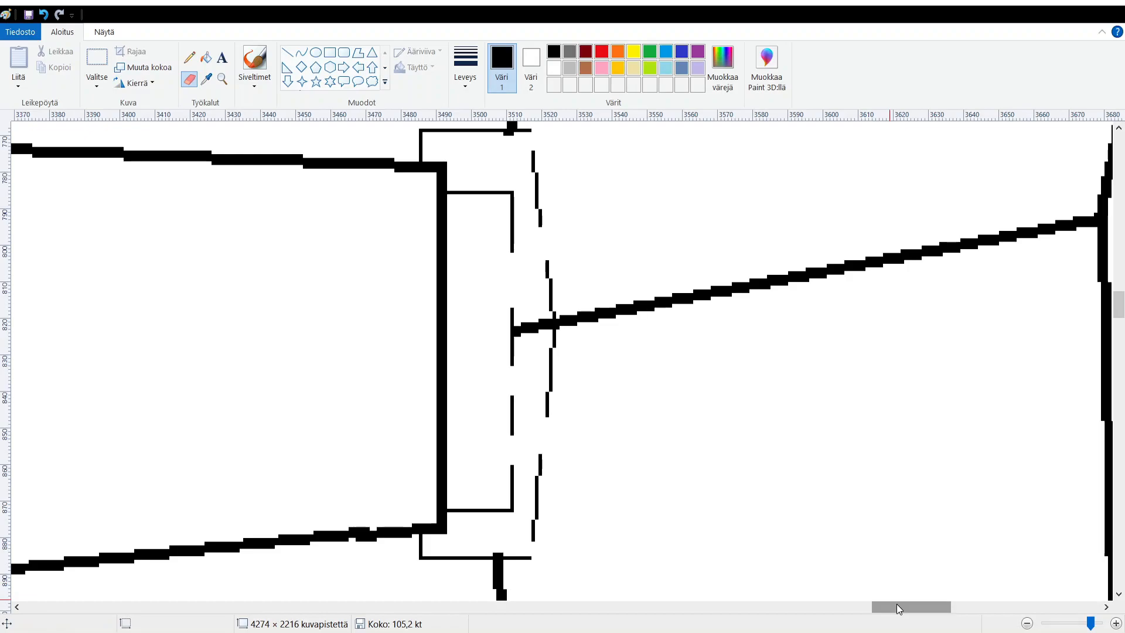
Examine the paneled columns, the turrets and the new bracketed joint at a lower magnification.
left_click_drag(897, 603, 355, 593)
scroll(539, 485, "down", 6)
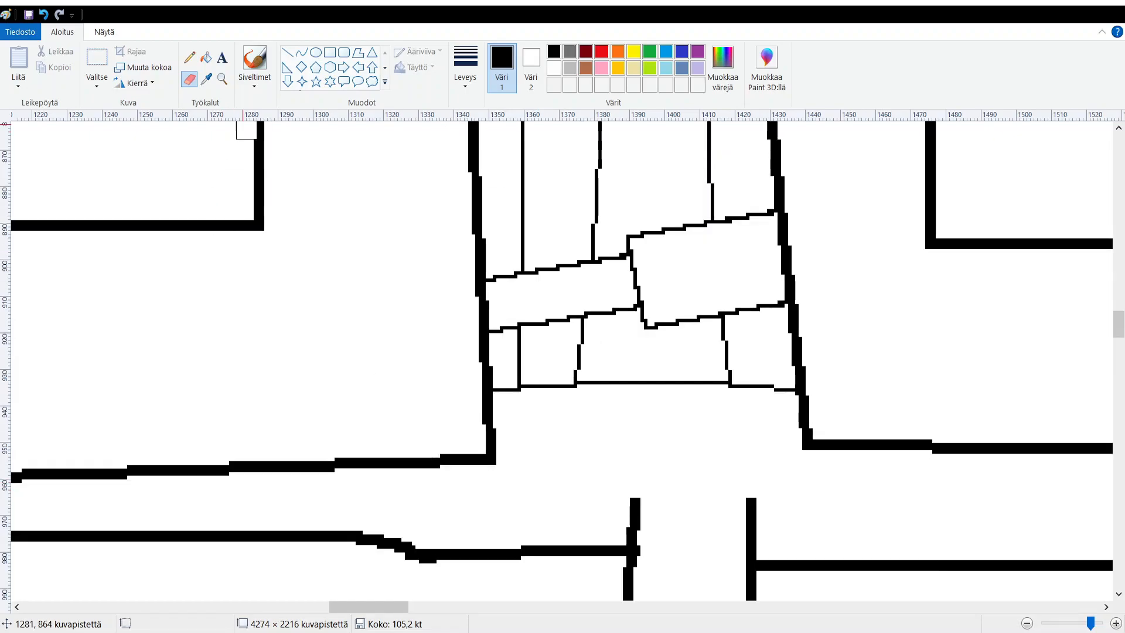
left_click(1025, 624)
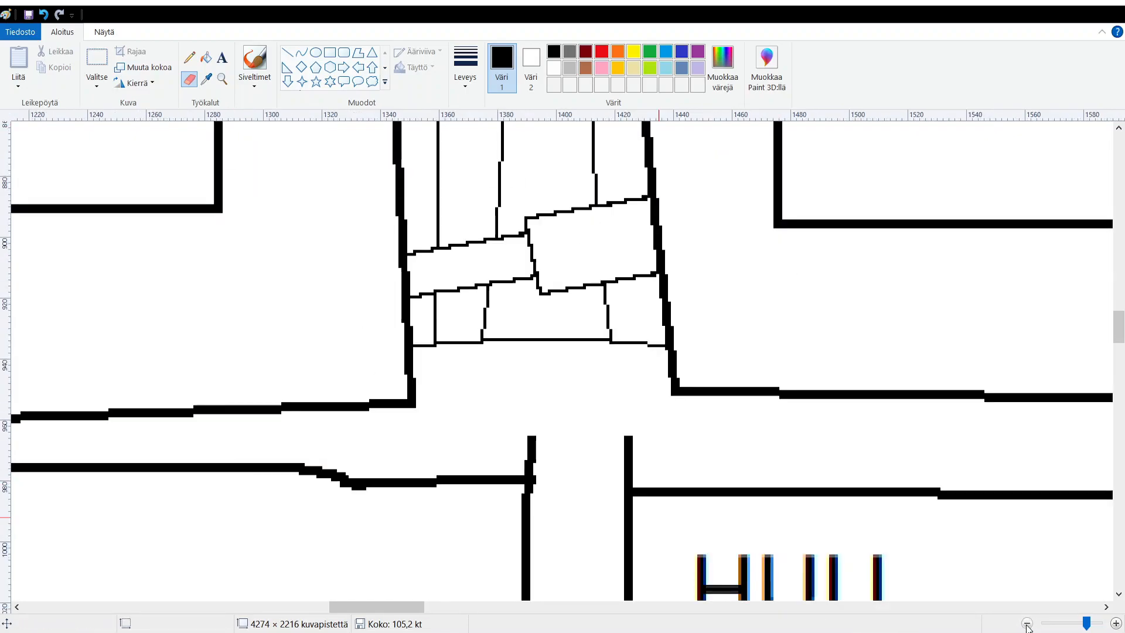
left_click(1024, 624)
left_click(1025, 625)
scroll(783, 459, "up", 2)
scroll(783, 459, "up", 8)
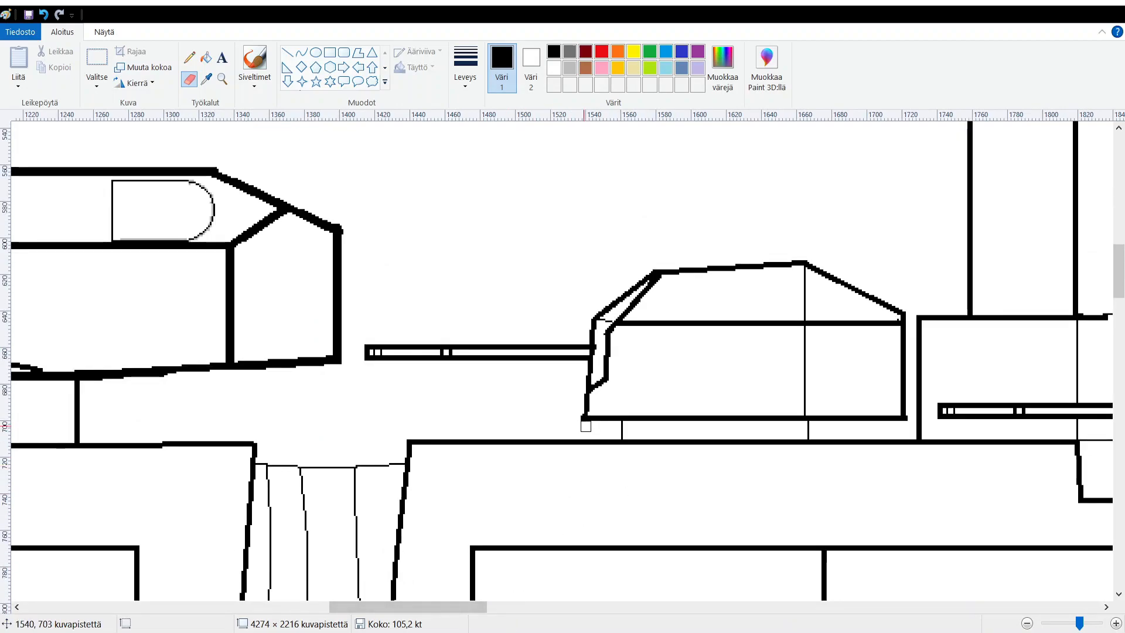
left_click_drag(460, 608, 565, 608)
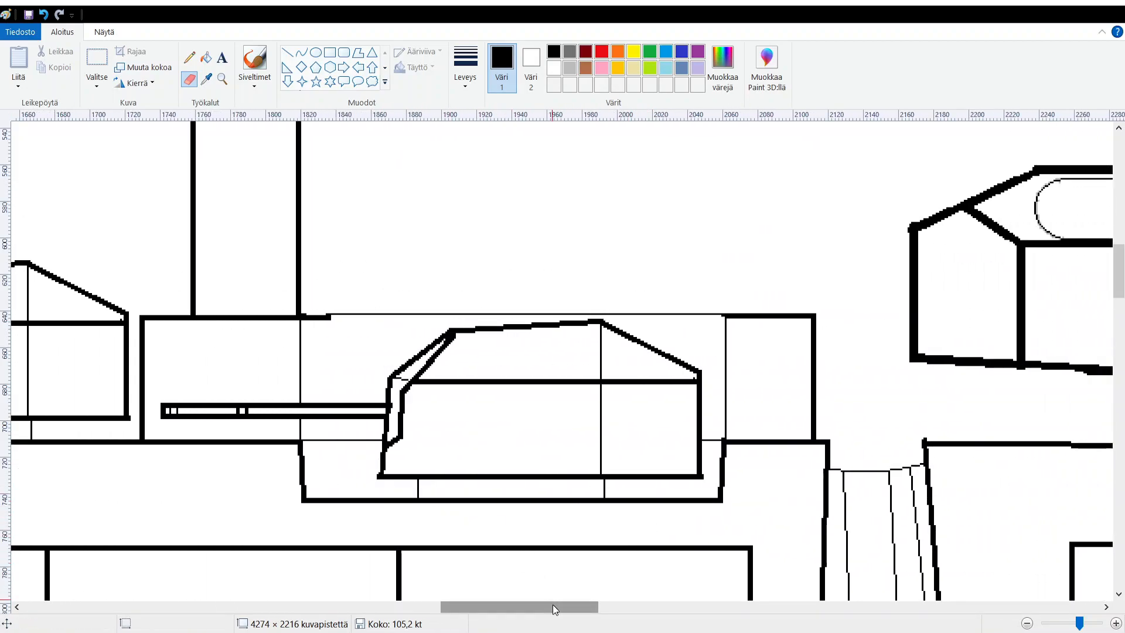
left_click_drag(553, 604, 629, 601)
left_click_drag(819, 599, 961, 597)
scroll(703, 350, "down", 2)
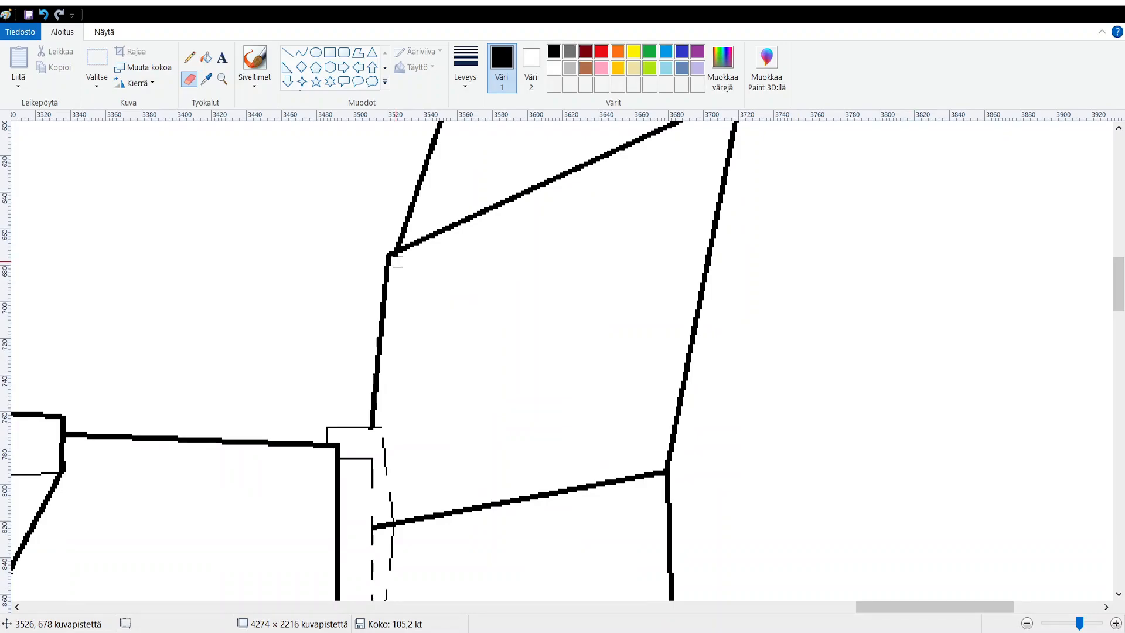
scroll(859, 484, "down", 5)
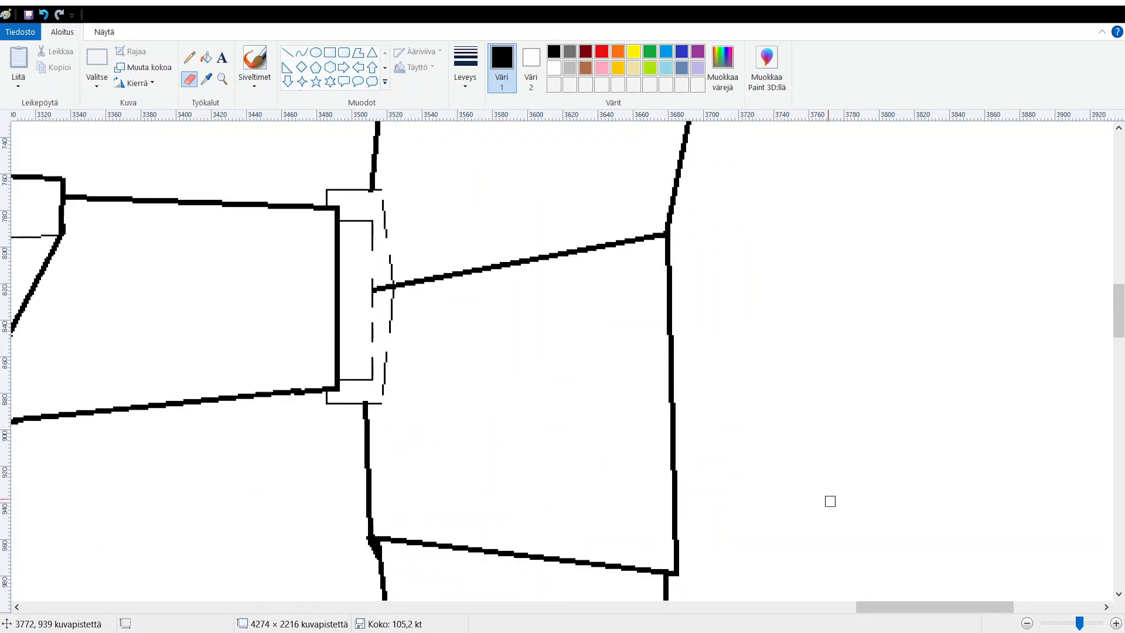
Examine the head section, its narrow curved column and the area around the Hull Part 1 label.
left_click_drag(873, 607, 73, 584)
scroll(463, 431, "up", 2)
scroll(535, 397, "down", 2)
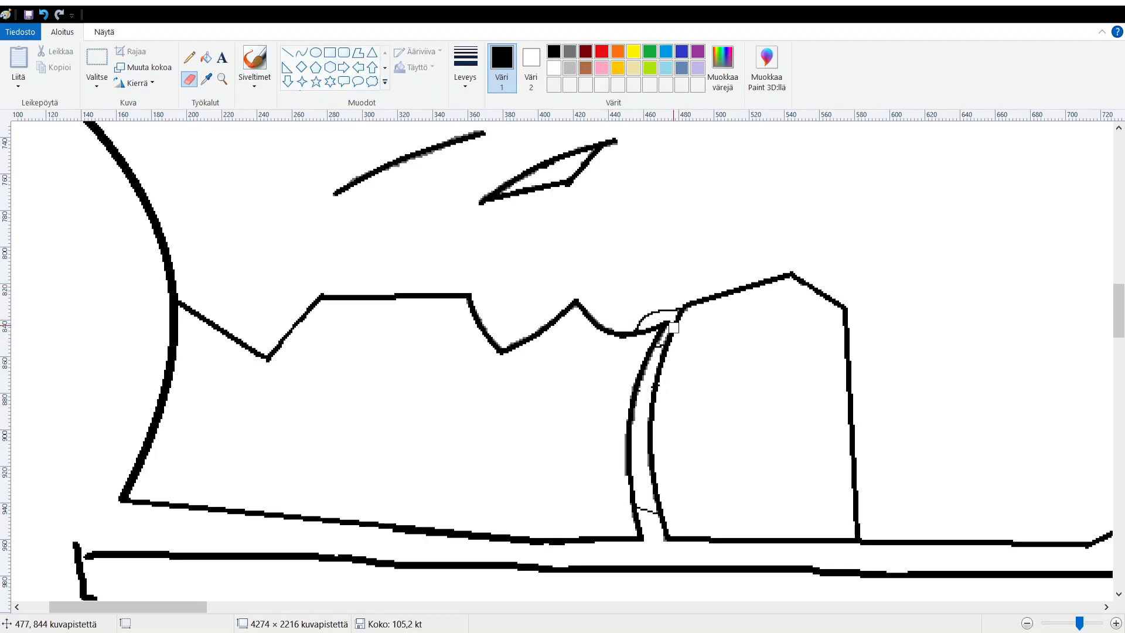
scroll(563, 378, "up", 3)
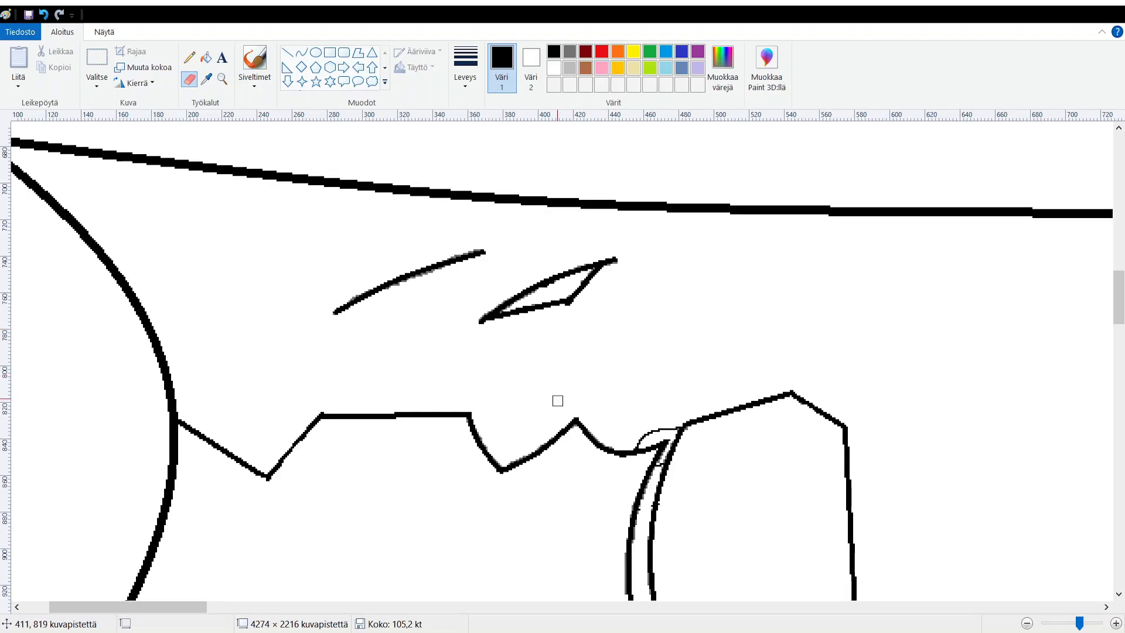
scroll(567, 510, "down", 12)
scroll(525, 522, "up", 6)
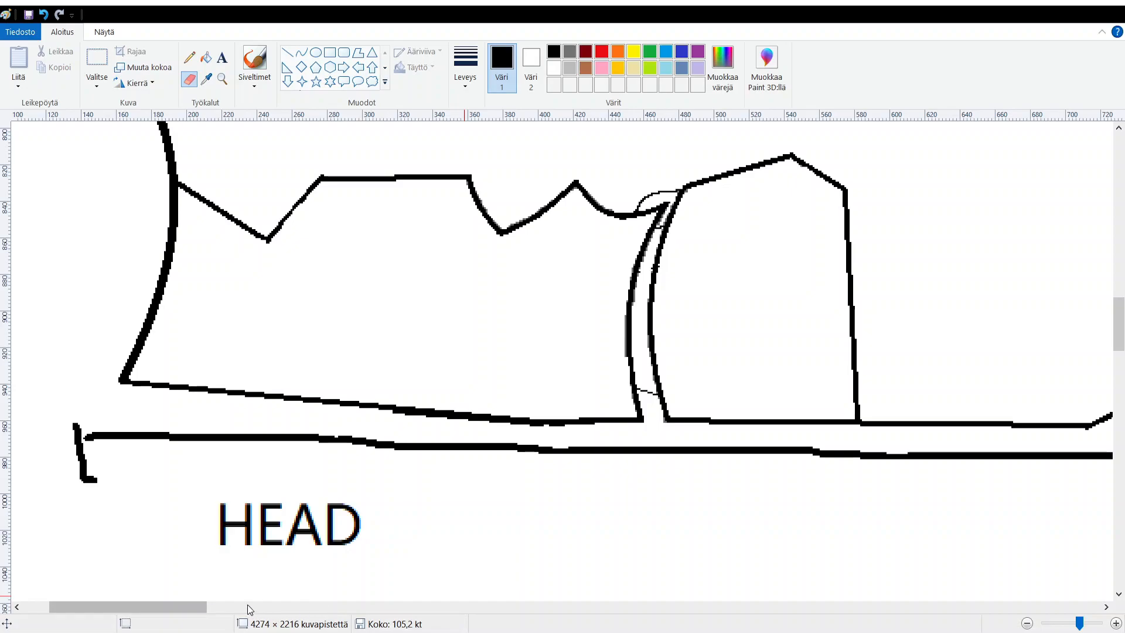
left_click_drag(190, 607, 376, 612)
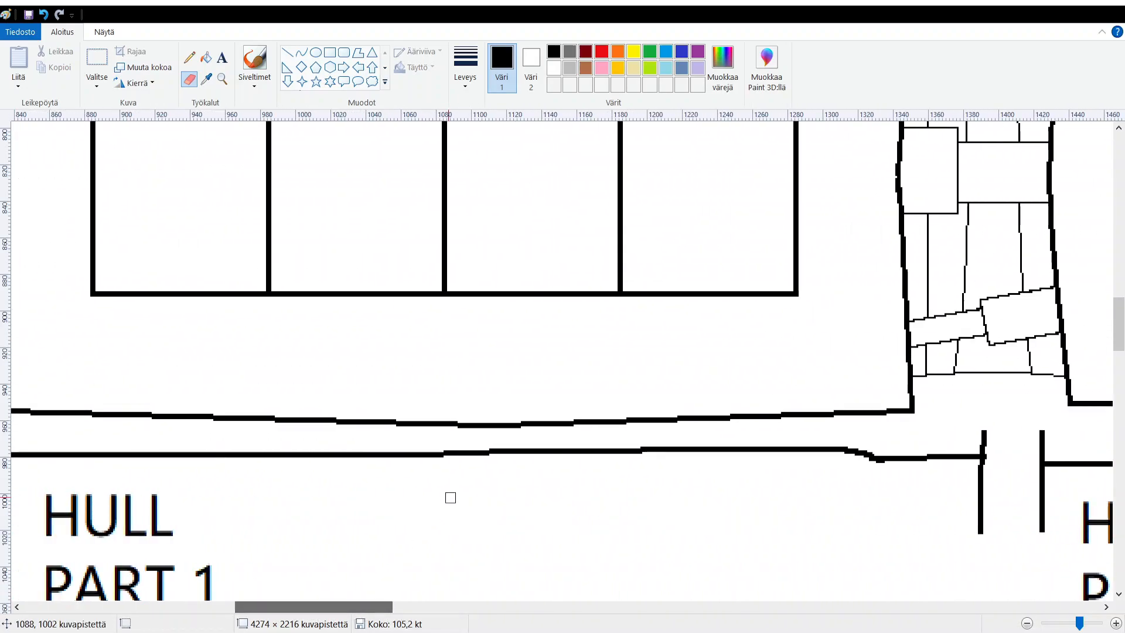
scroll(451, 490, "down", 9)
scroll(454, 490, "up", 3)
scroll(455, 490, "down", 3)
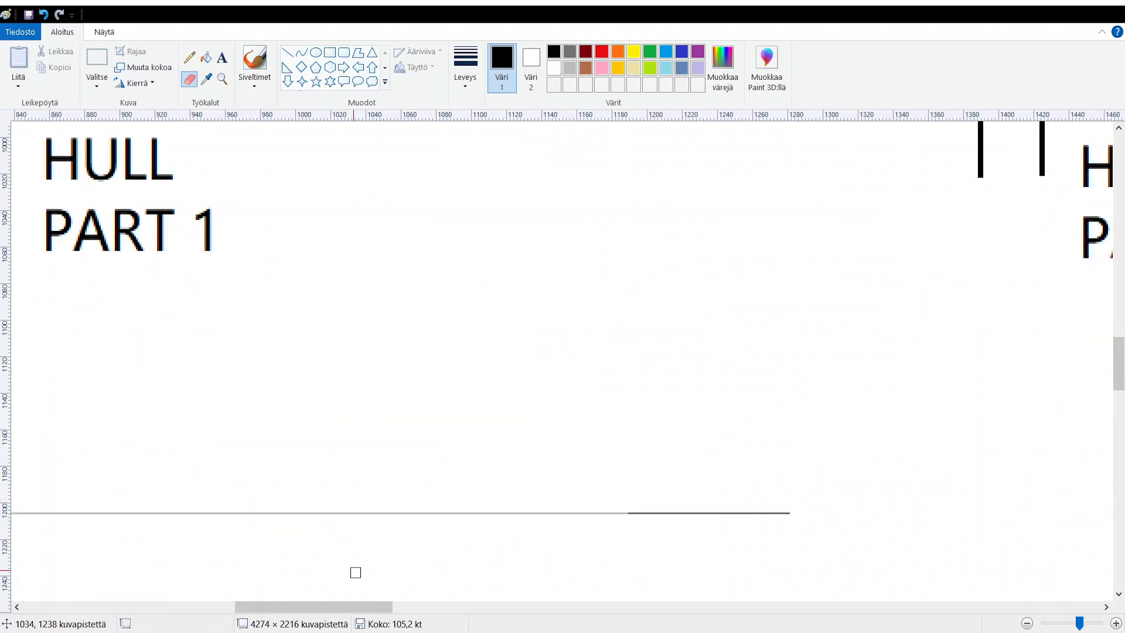
left_click_drag(347, 604, 336, 603)
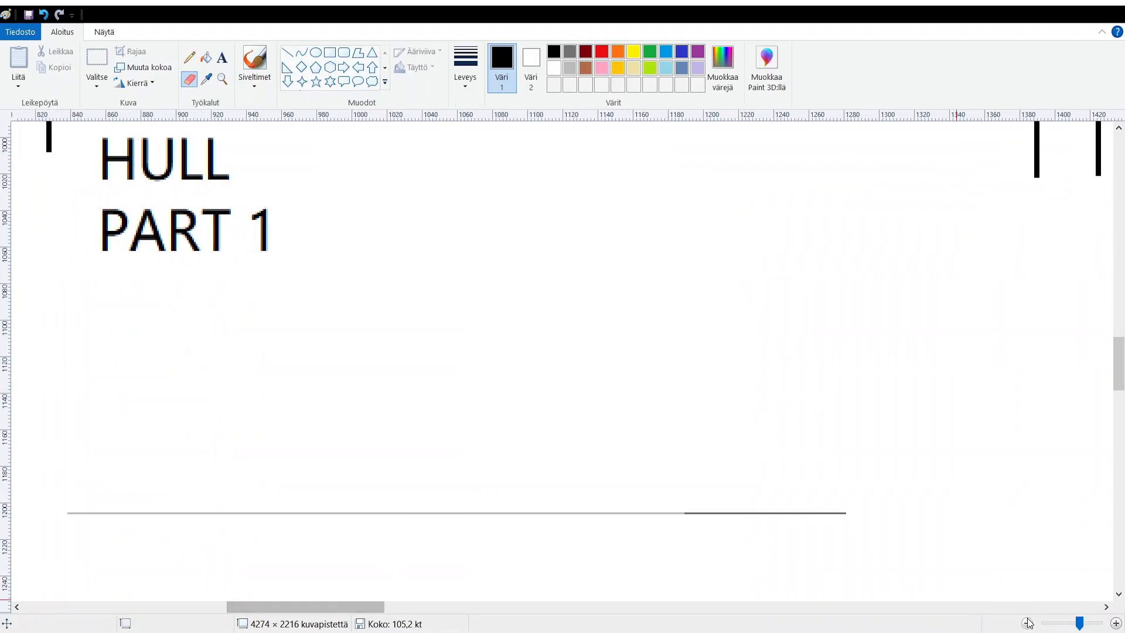
scroll(909, 595, "down", 1)
scroll(816, 513, "up", 3)
left_click_drag(459, 603, 424, 603)
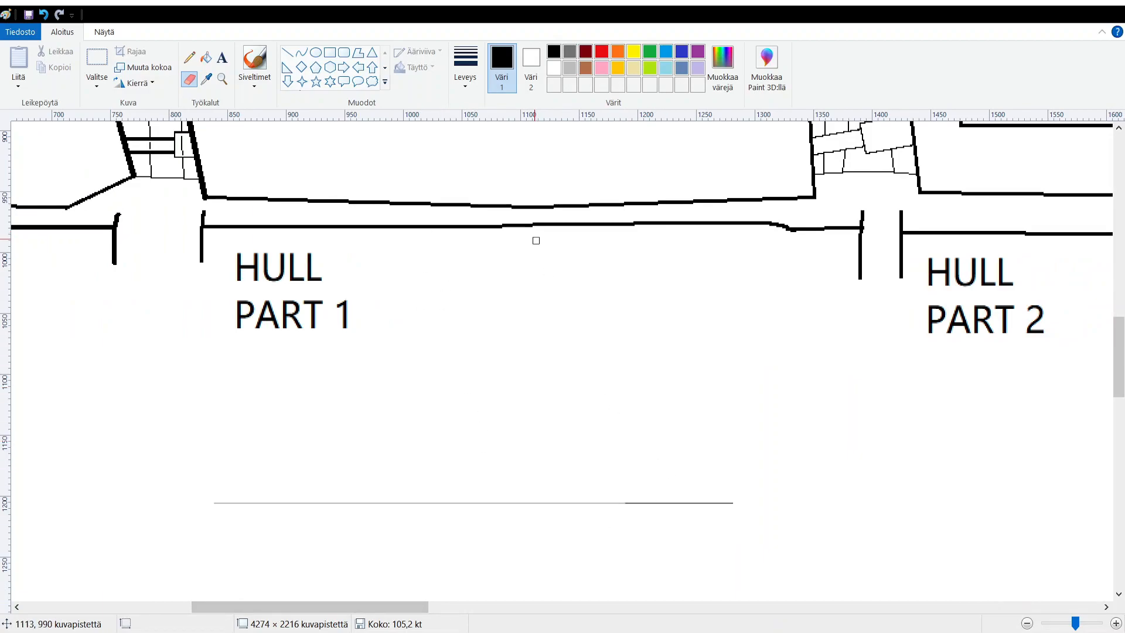
Sketch a leg's head-side edge below Hull Part 1 in light grey: an outward-bulging curve about 24 × 80 px and a straight line about 107 × 164 px.
left_click(189, 57)
left_click(570, 68)
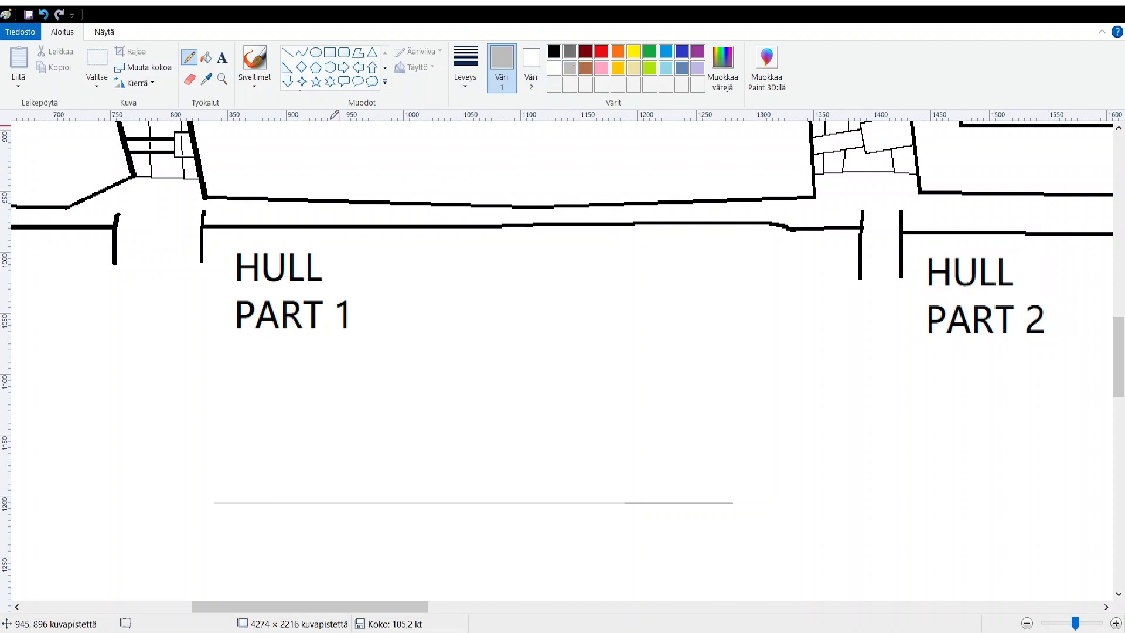
left_click(301, 57)
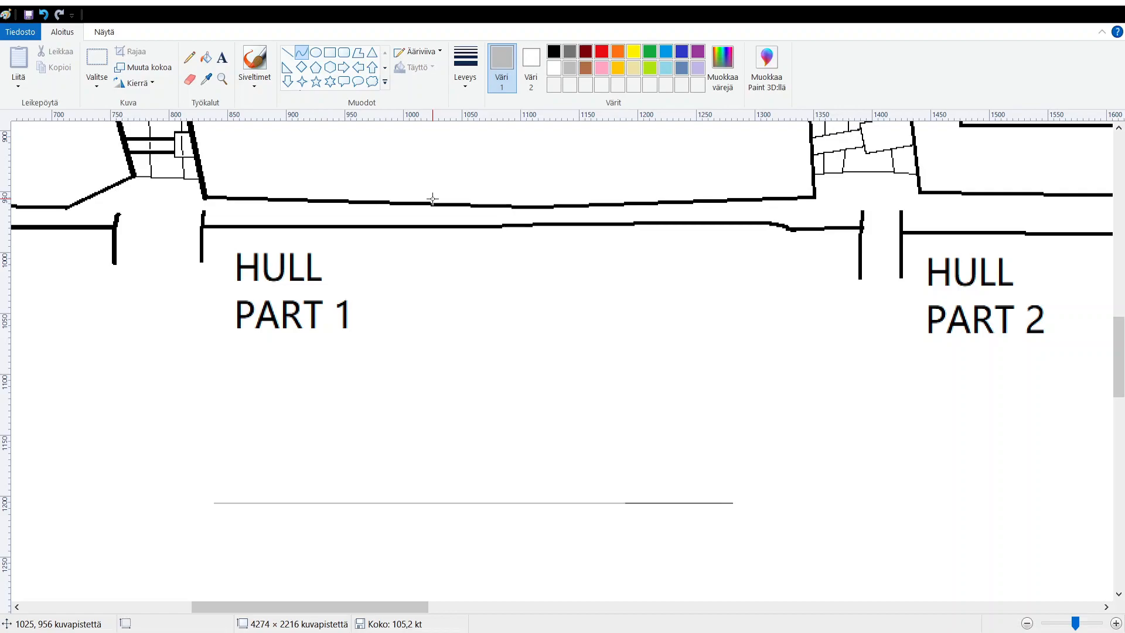
left_click_drag(451, 189, 424, 287)
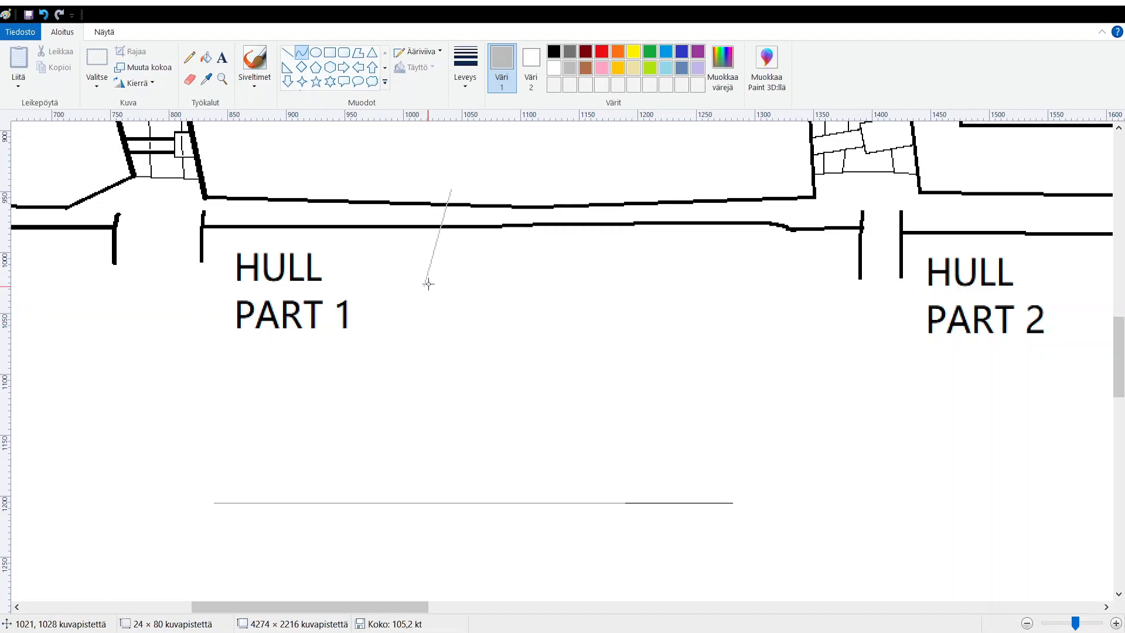
mouse_move(436, 237)
left_mouse_down()
mouse_move(420, 242)
mouse_move(451, 245)
left_mouse_up()
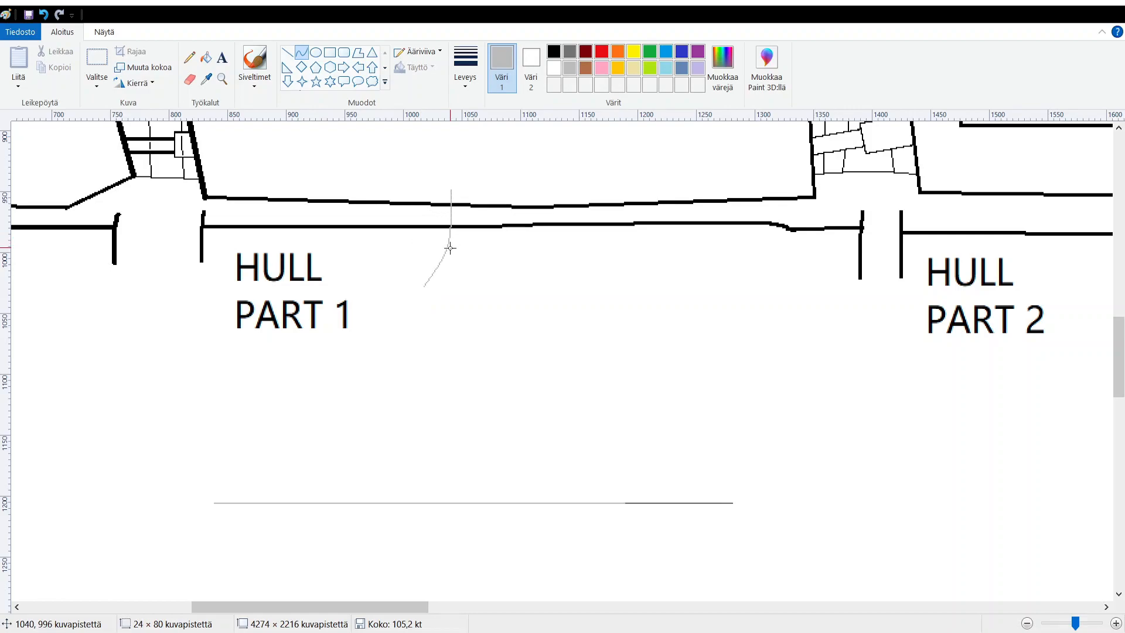
left_click(287, 52)
mouse_move(425, 287)
left_mouse_down()
mouse_move(466, 478)
mouse_move(549, 491)
left_mouse_up()
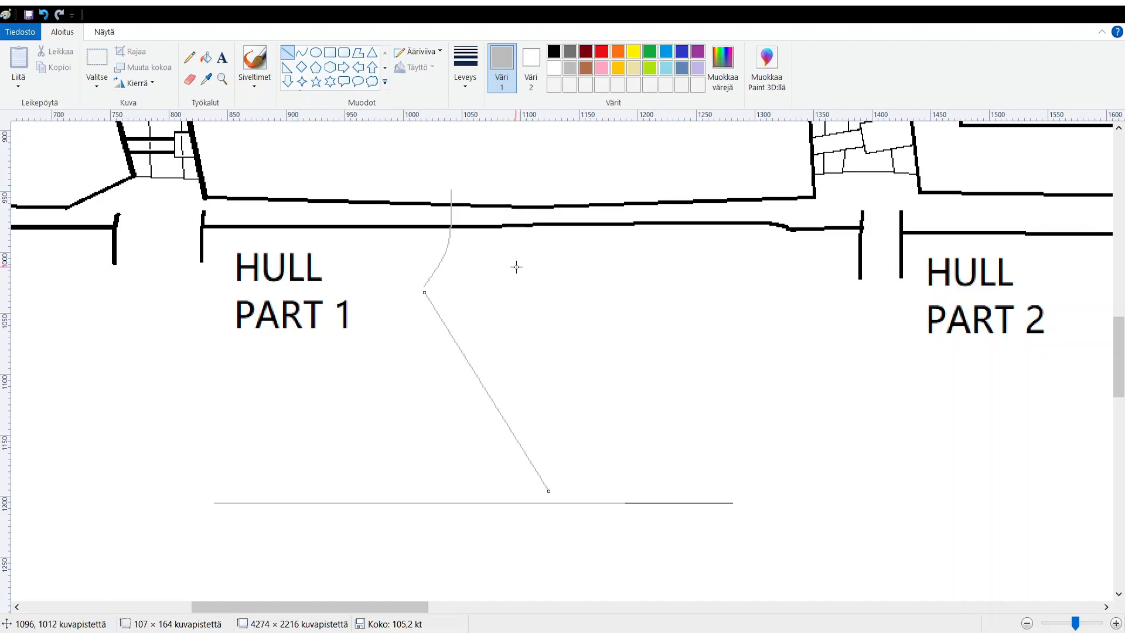
Draw the lower tail-side edge of the Hull Part 1 leg as an inward-bowed curve about 54 × 179 px, ending just above the ground line.
left_click(301, 52)
left_click_drag(522, 279, 584, 497)
left_click_drag(572, 419, 525, 377)
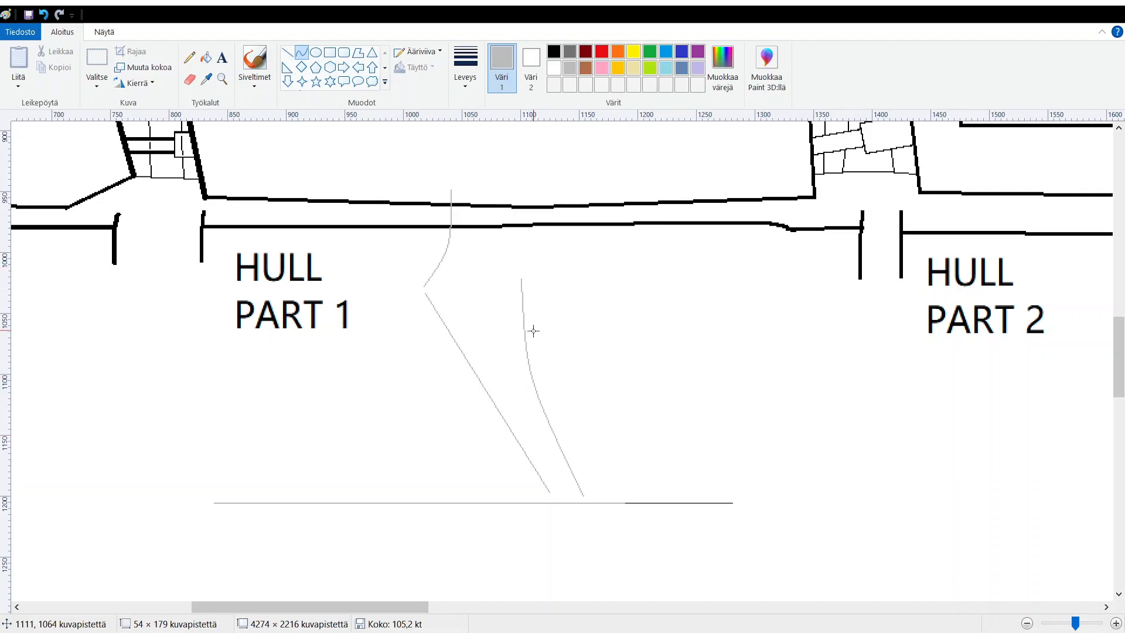
left_click_drag(533, 381, 447, 7)
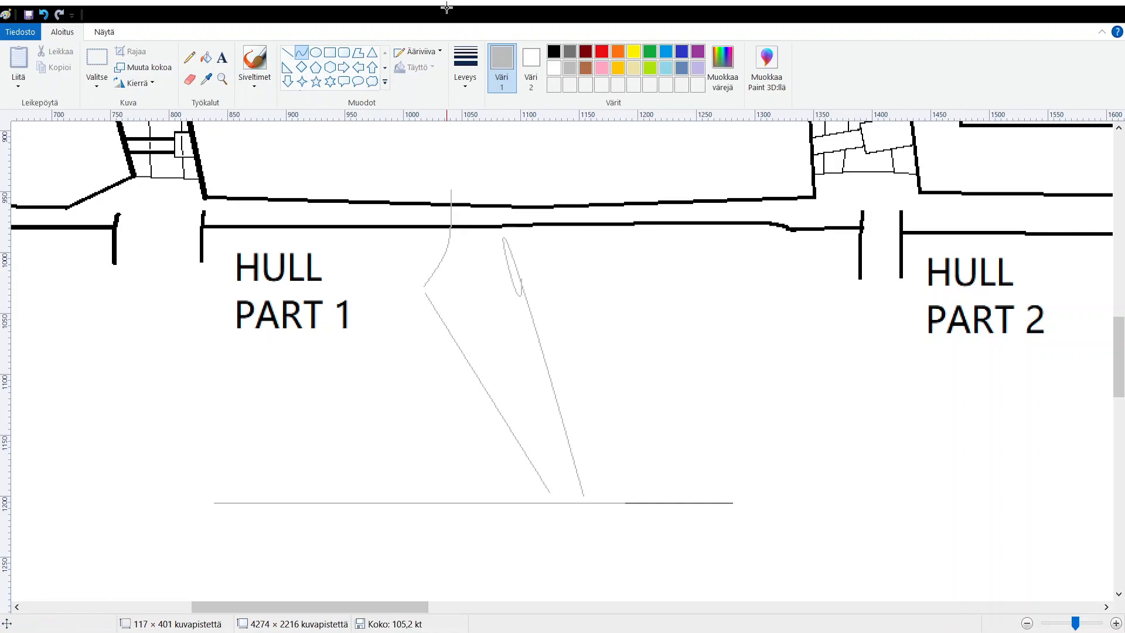
left_click_drag(446, 7, 535, 409)
left_click(656, 325)
Add a short bent curve from the top of the leg's tail-side edge up across the hull's lower outline.
left_click_drag(515, 268, 483, 186)
mouse_move(502, 236)
left_mouse_down()
mouse_move(485, 233)
mouse_move(498, 238)
mouse_move(491, 221)
mouse_move(476, 250)
left_mouse_up()
left_click(562, 280)
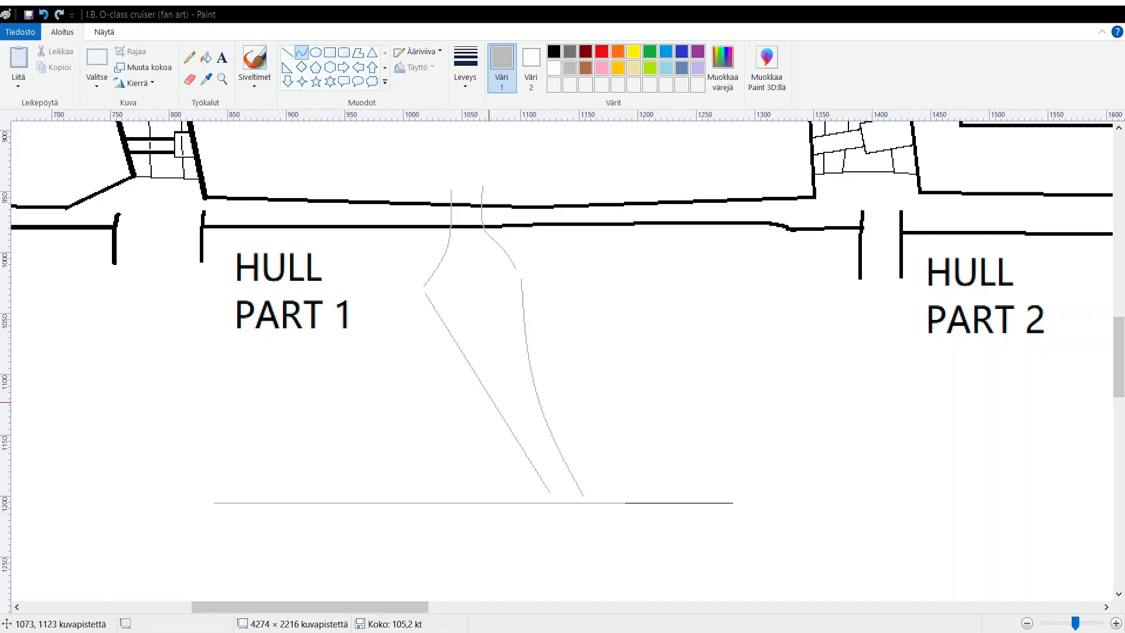
Sketch straight guide lines for a leg below Hull Part 3: an angled two-line head-side edge and an upper tail-side line about 10 × 79 px.
scroll(489, 402, "up", 4)
scroll(460, 218, "down", 4)
scroll(641, 383, "up", 2)
scroll(641, 383, "down", 2)
left_click_drag(391, 607, 740, 607)
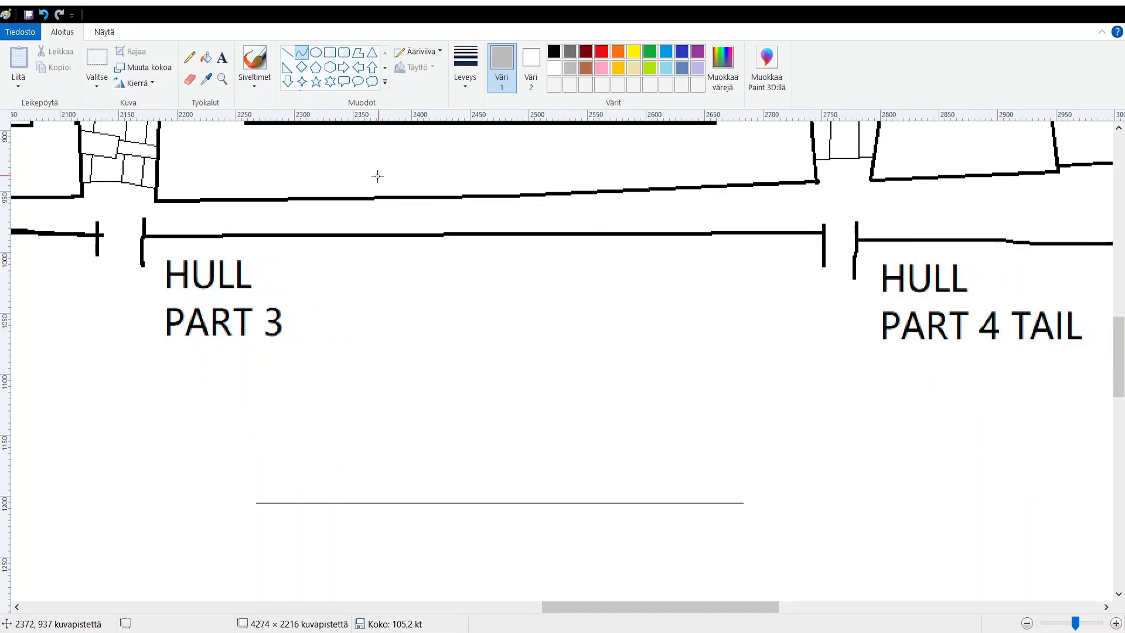
left_click(287, 52)
left_click_drag(453, 189, 577, 486)
left_click_drag(492, 188, 480, 283)
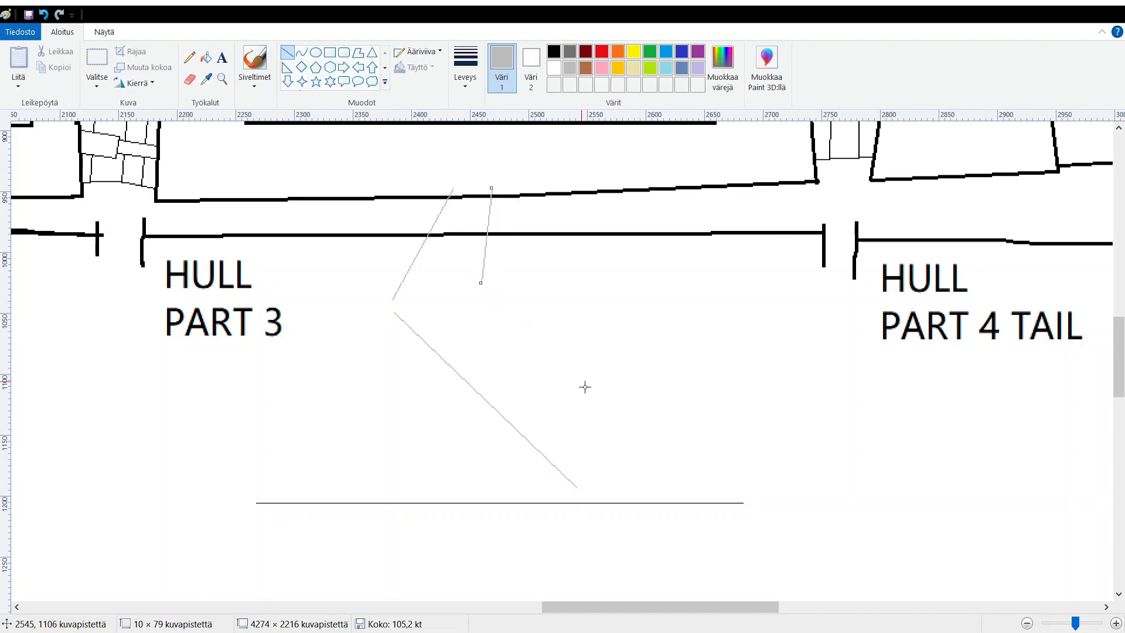
Draw the leg's lower tail-side line and adjust its ends to run from just beyond the knee down to the ground line.
left_click_drag(641, 491, 583, 442)
left_click_drag(464, 288, 467, 301)
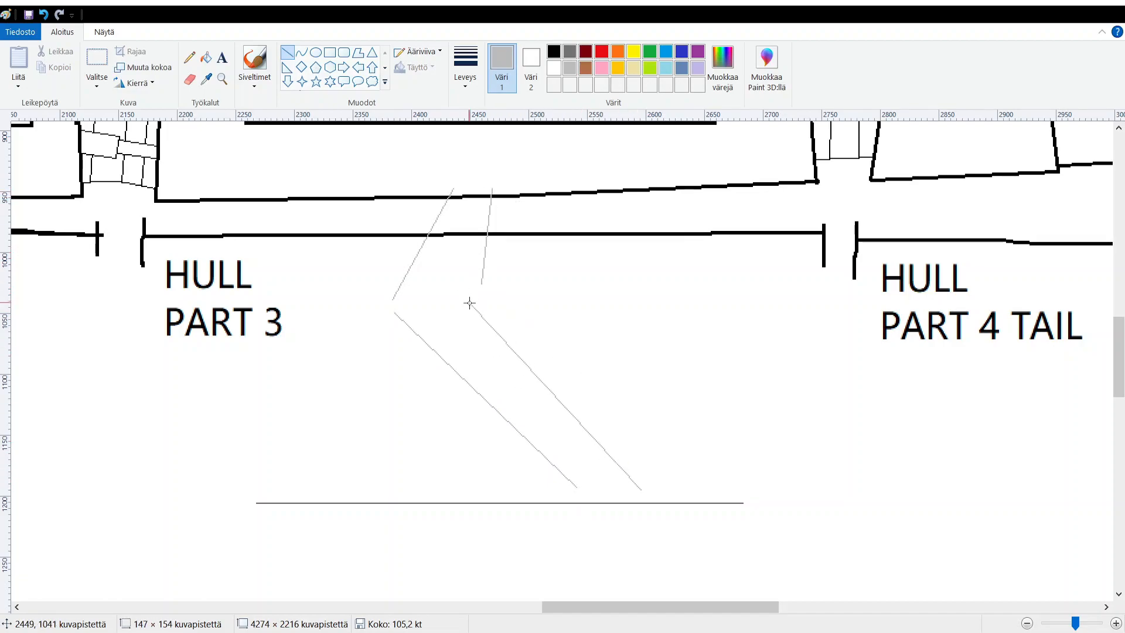
scroll(628, 346, "down", 3)
scroll(630, 320, "up", 6)
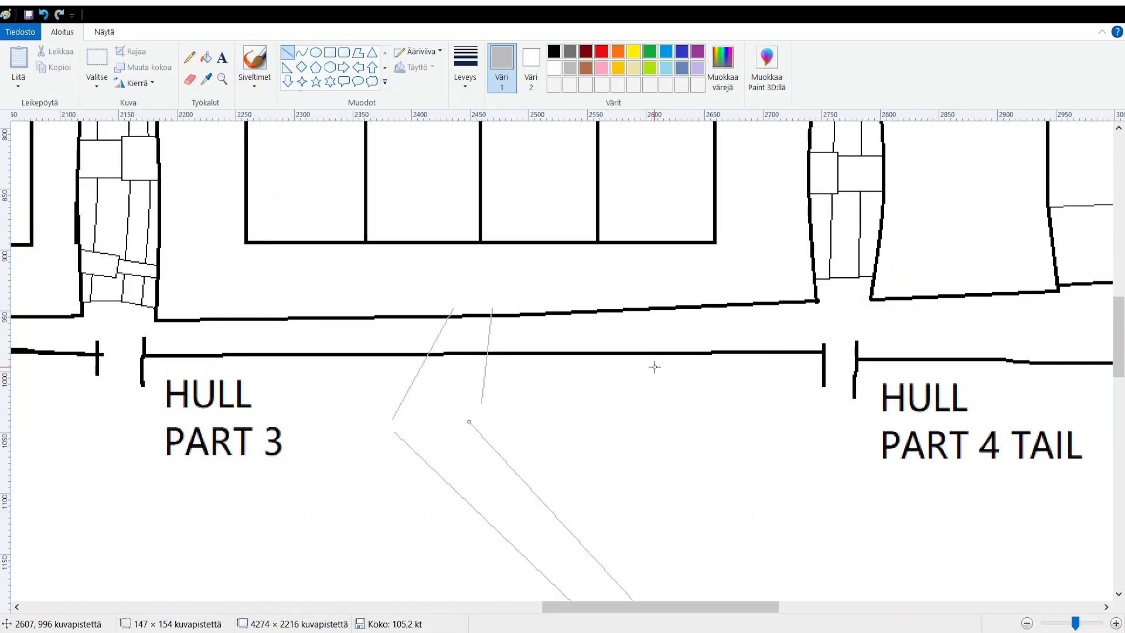
scroll(648, 347, "down", 3)
mouse_move(470, 301)
left_mouse_down()
mouse_move(496, 303)
mouse_move(482, 284)
left_mouse_up()
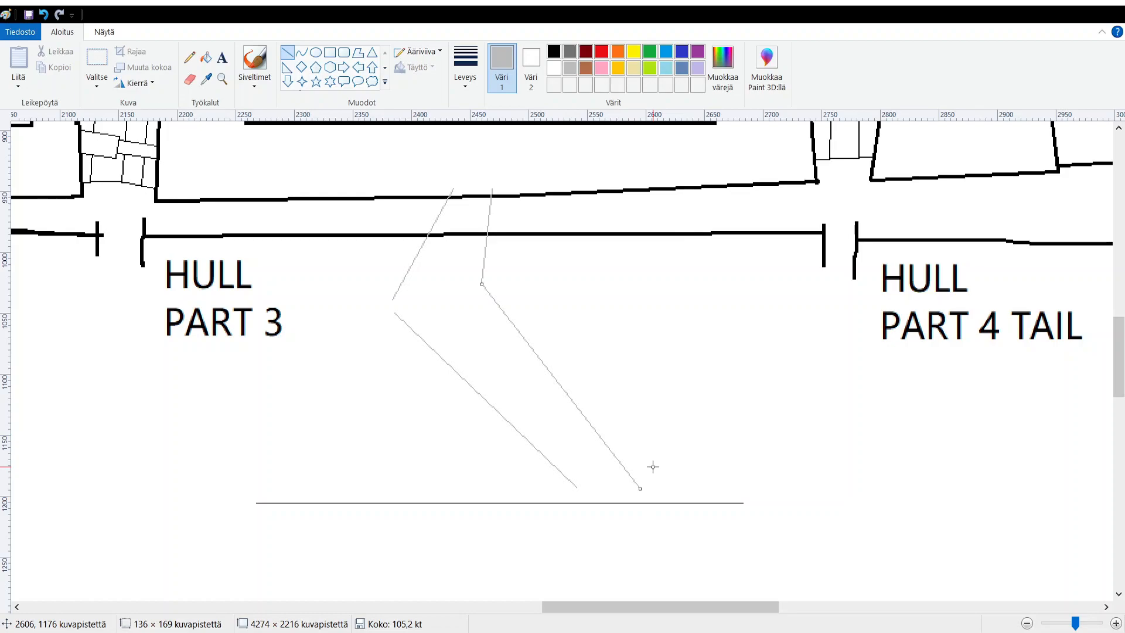
left_click_drag(639, 490, 640, 502)
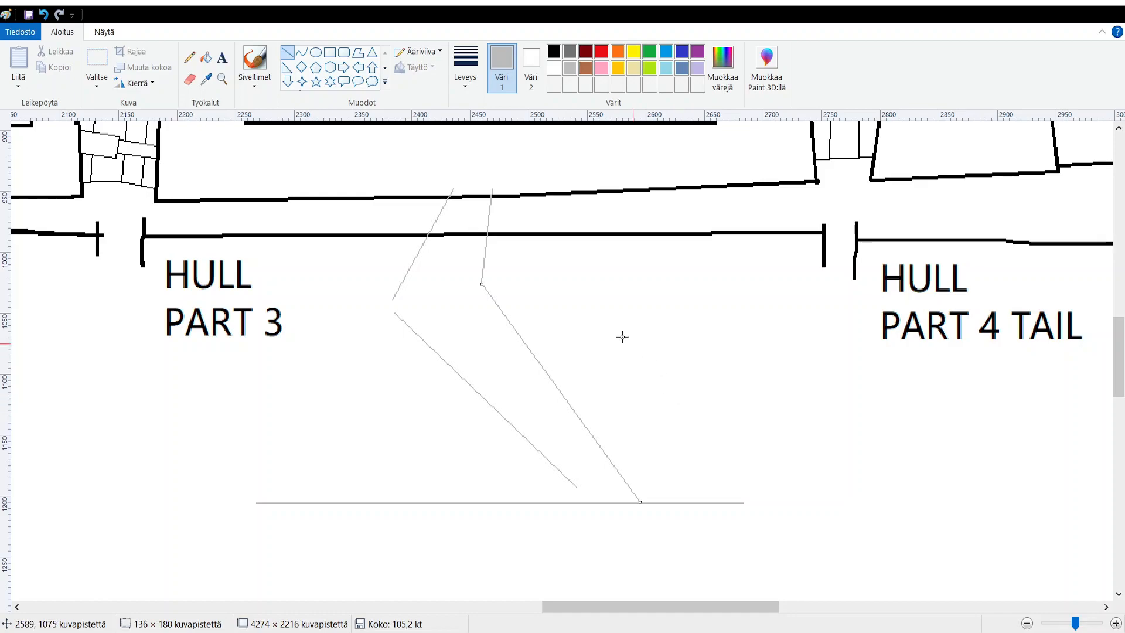
left_click_drag(475, 283, 504, 297)
left_click(597, 305)
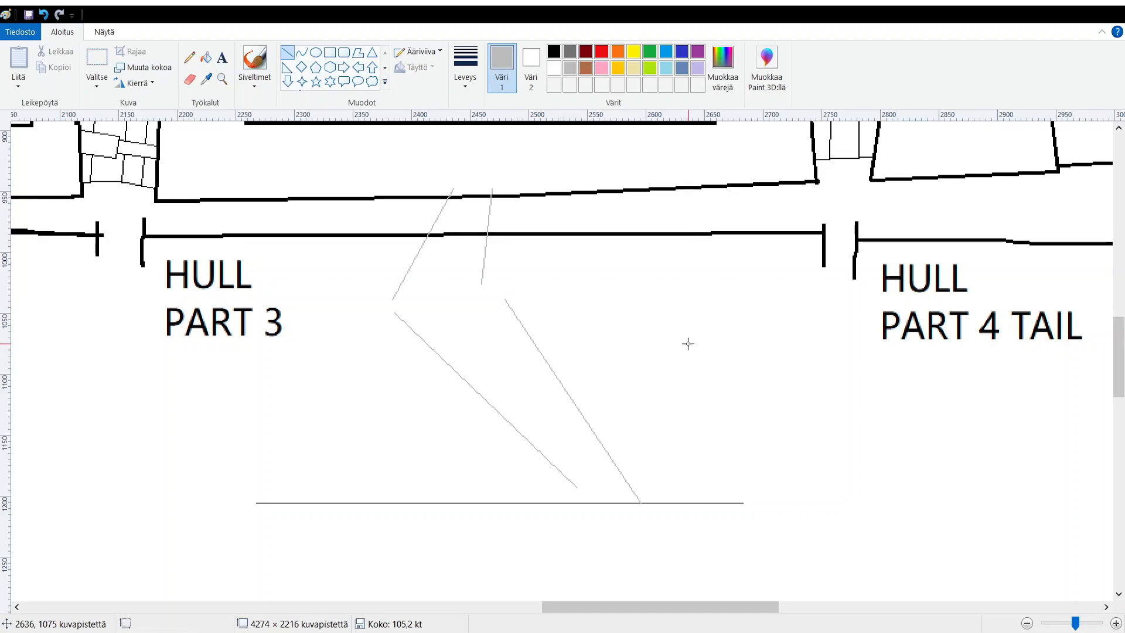
Examine the turrets, head and hull sections, and compare both leg sketches with the whole ship at a lower magnification.
scroll(686, 346, "up", 8)
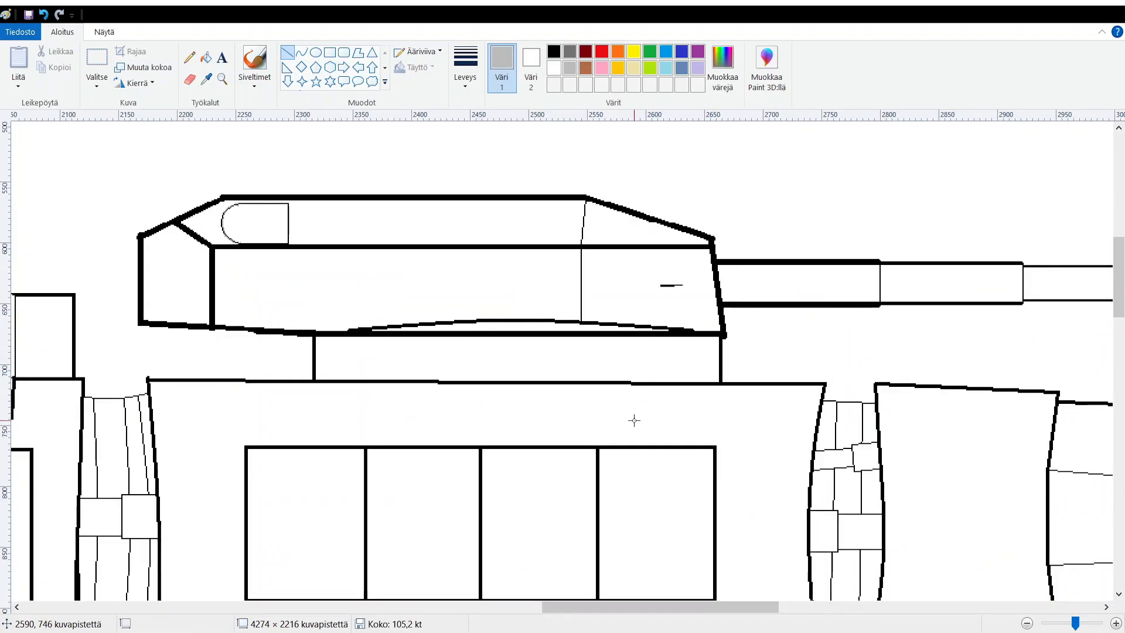
left_click_drag(612, 607, 114, 604)
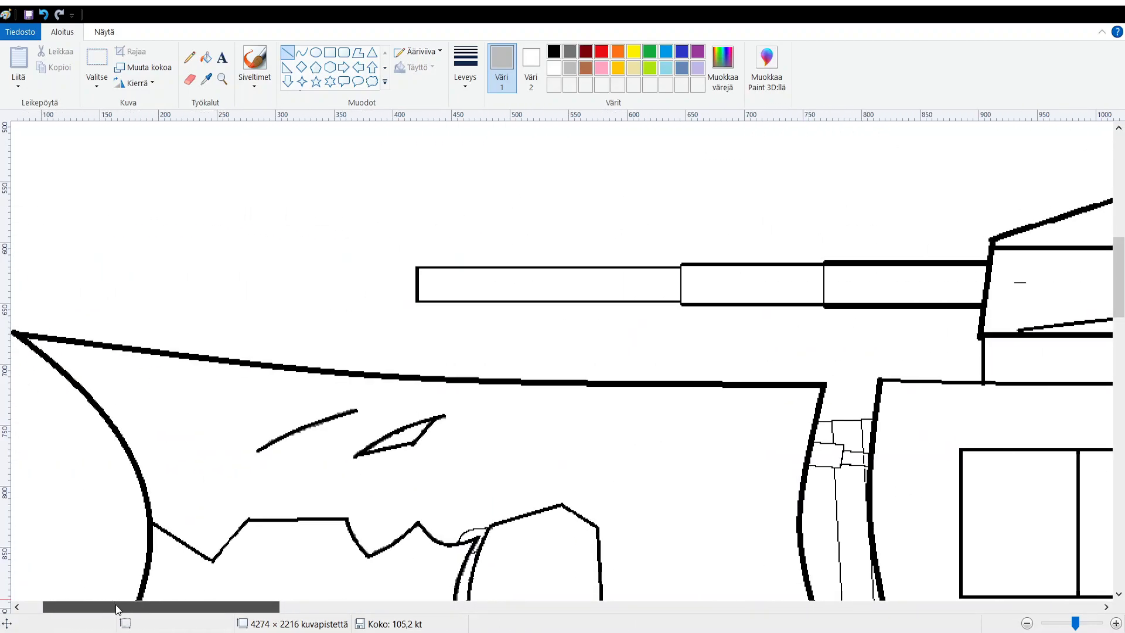
scroll(600, 486, "down", 10)
left_click_drag(223, 610, 705, 600)
scroll(447, 488, "up", 2)
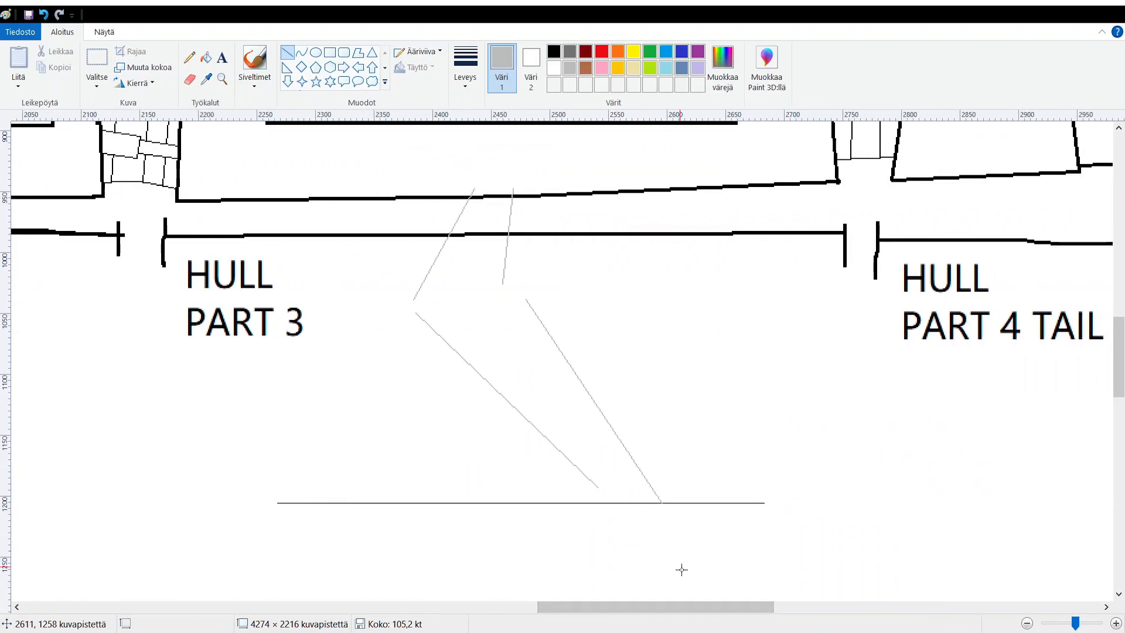
left_click_drag(659, 607, 665, 580)
scroll(592, 418, "up", 10)
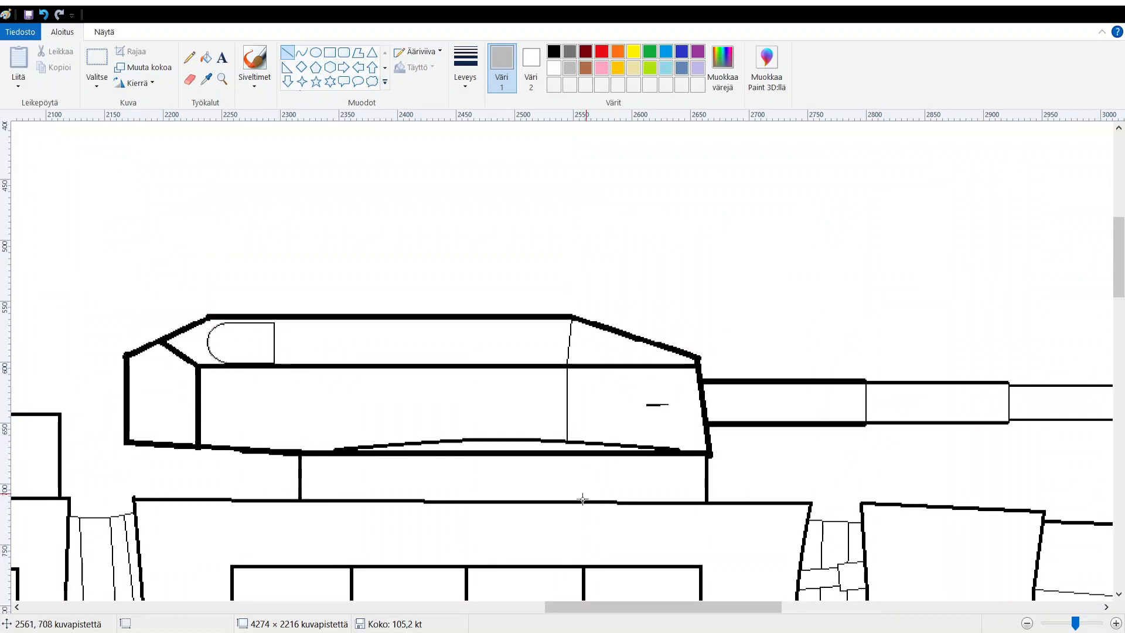
left_click_drag(569, 610, 106, 606)
left_click(45, 16)
left_click(59, 17)
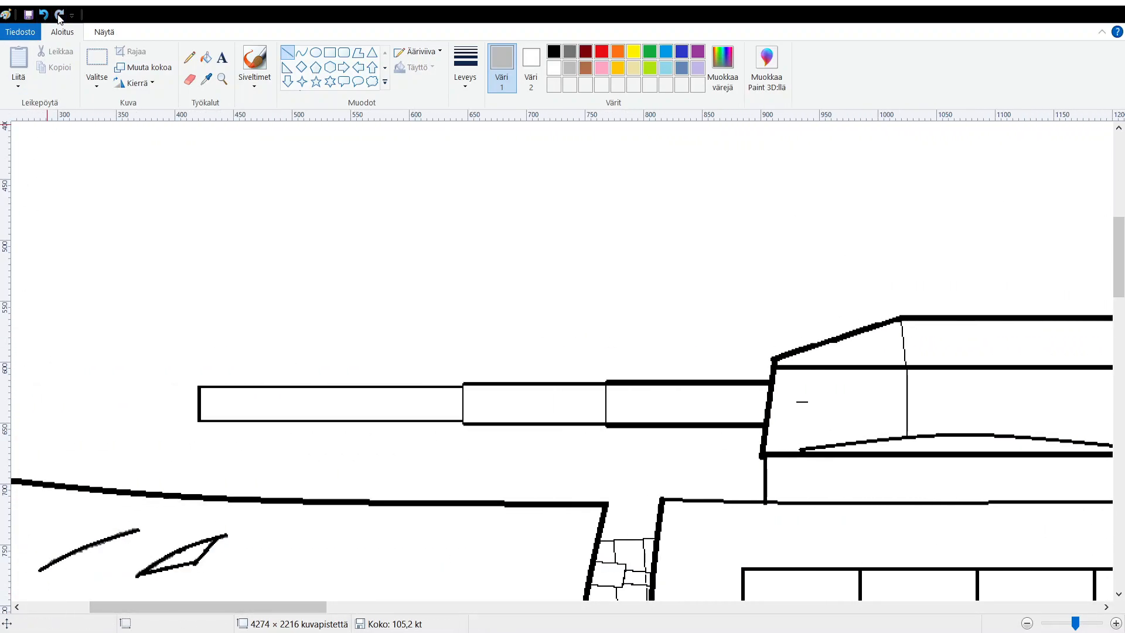
left_click(1028, 625)
left_click(1028, 625)
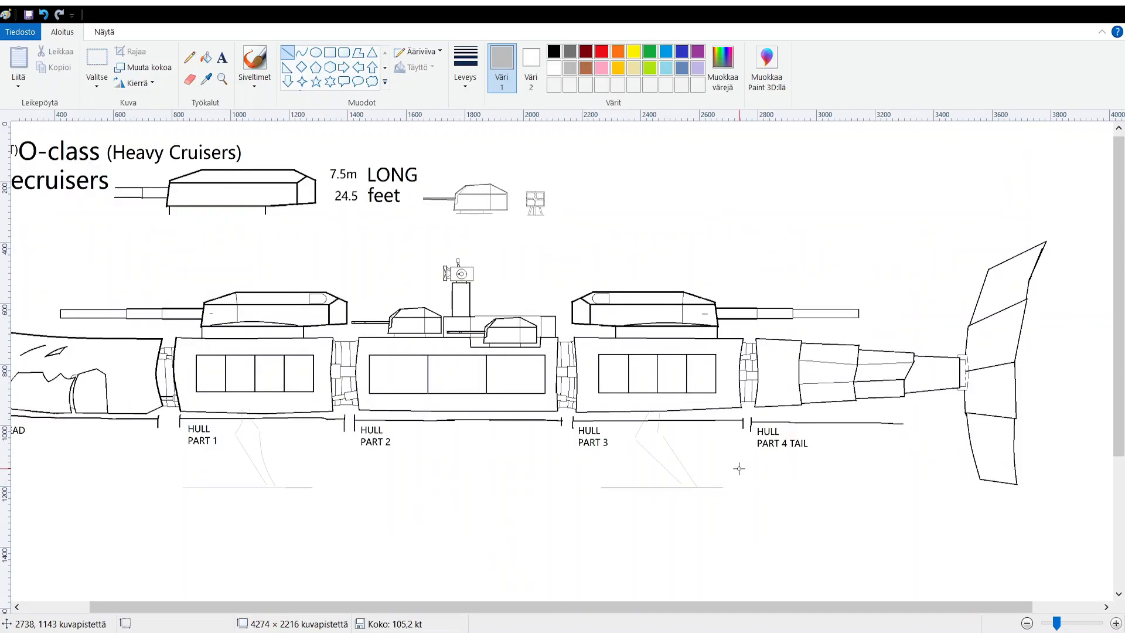
left_click_drag(670, 608, 614, 607)
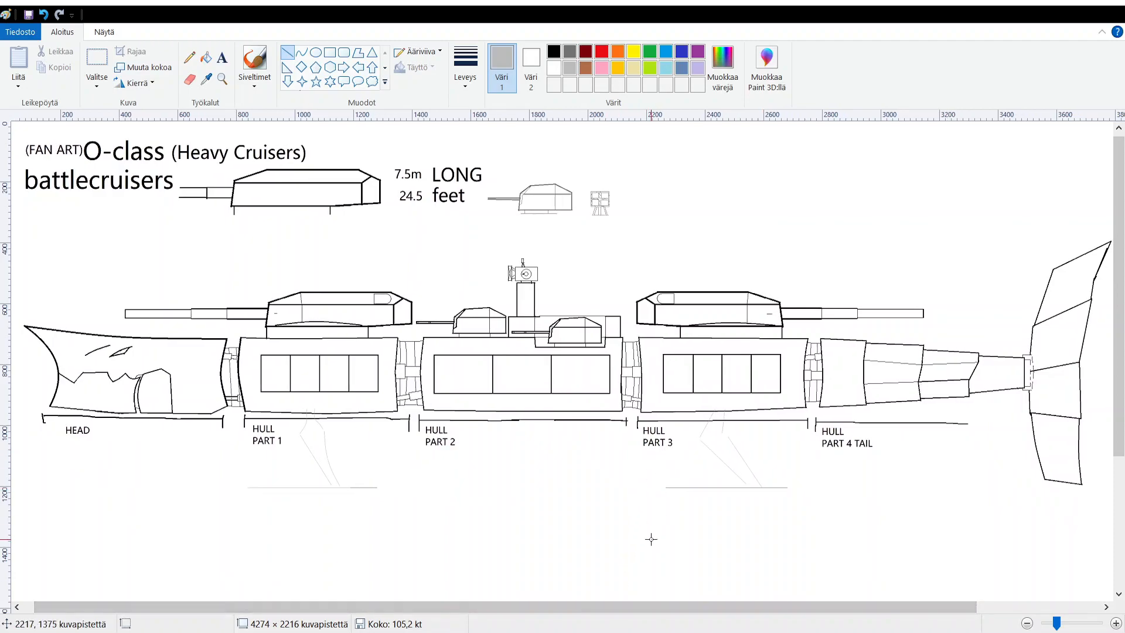